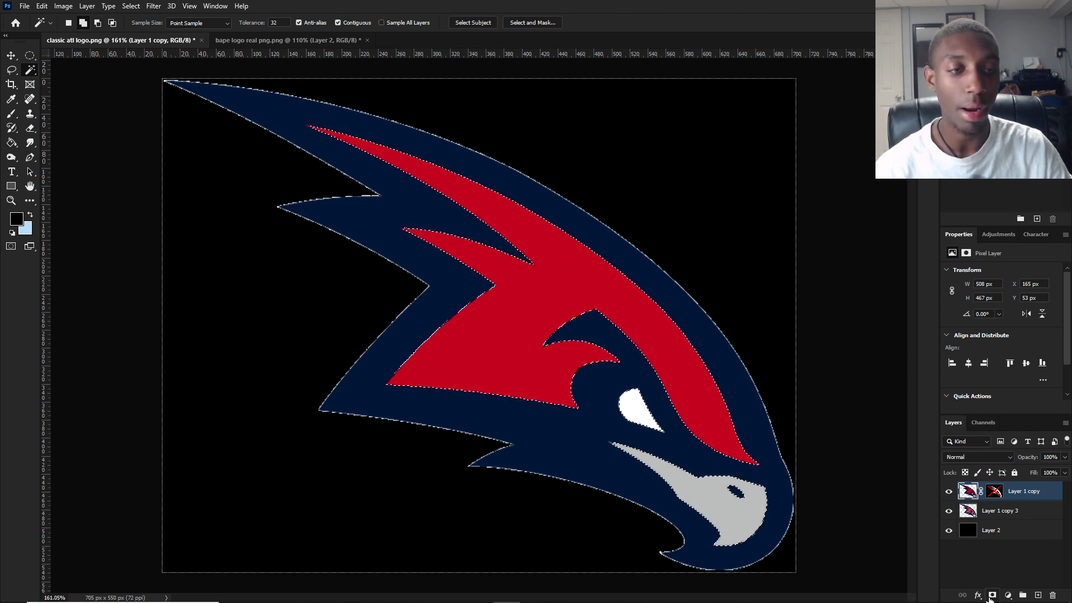
# - Re-enable the layer mask on Layer 1 copy
pyautogui.rightClick(995, 492)
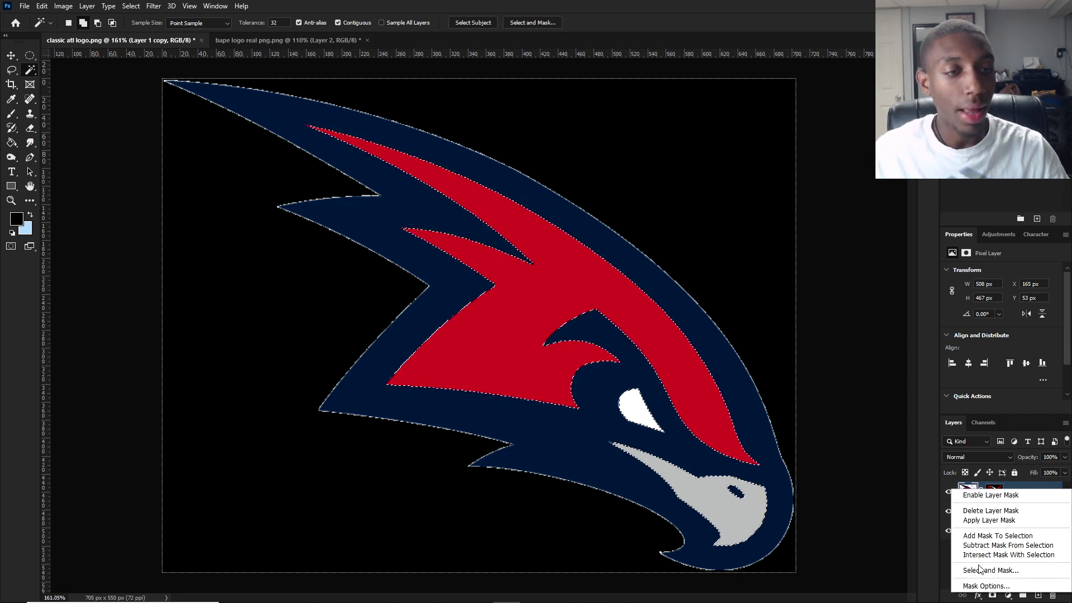
pyautogui.click(929, 555)
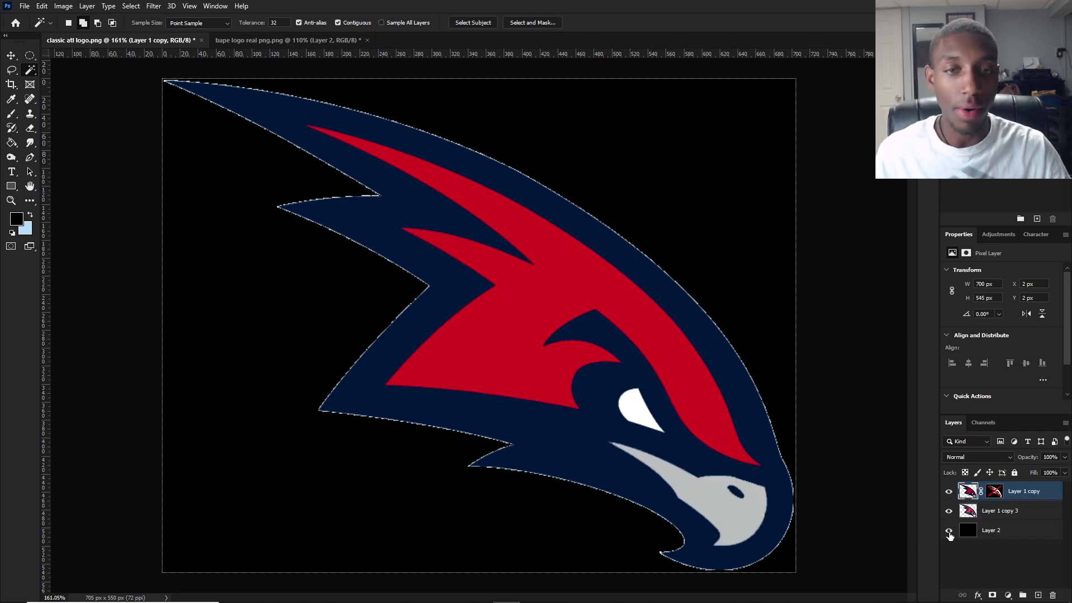
pyautogui.rightClick(995, 493)
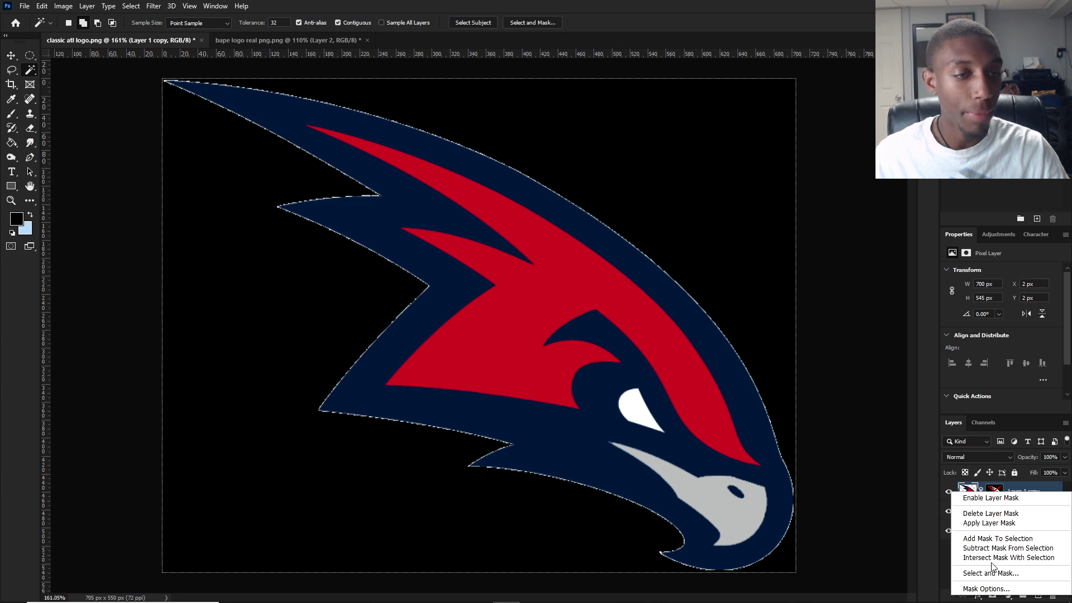
pyautogui.click(990, 497)
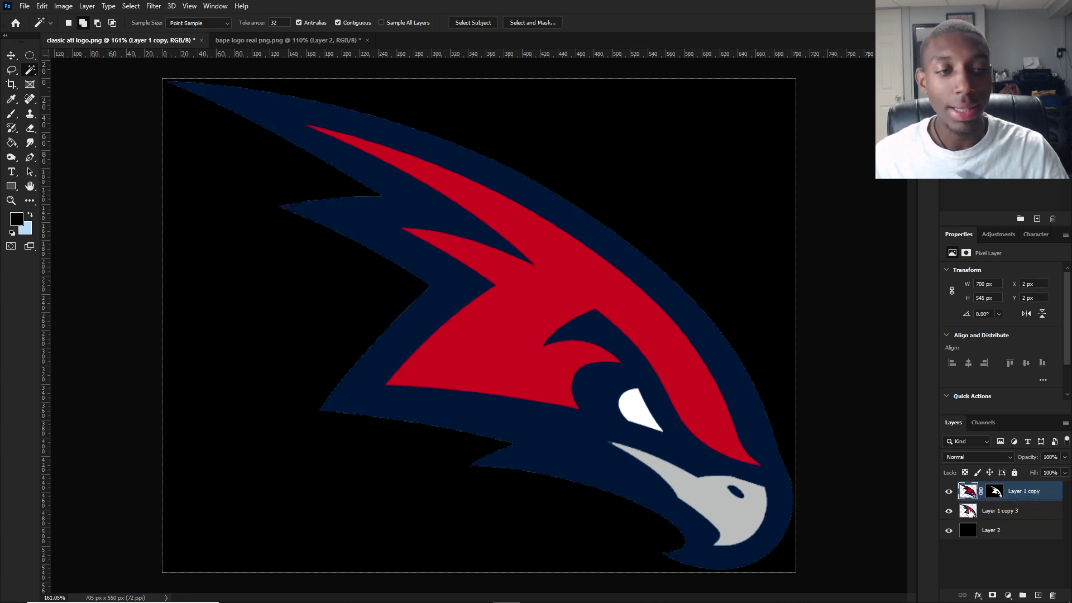
# - Hide the black background layer and the navy outline layer, Layer 1 copy 3
pyautogui.click(949, 530)
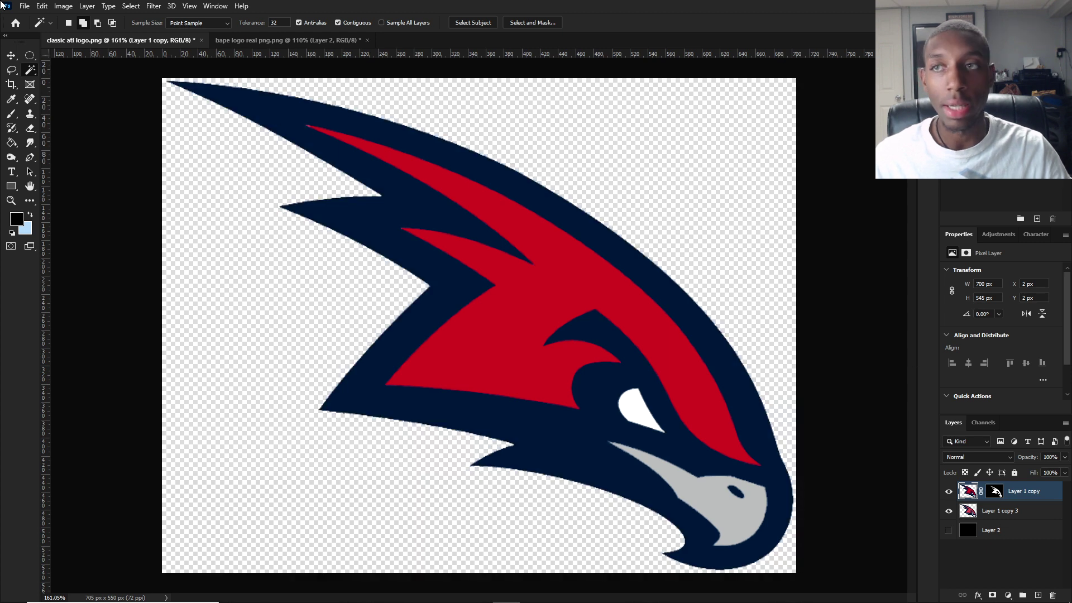
pyautogui.click(1009, 514)
pyautogui.click(1012, 498)
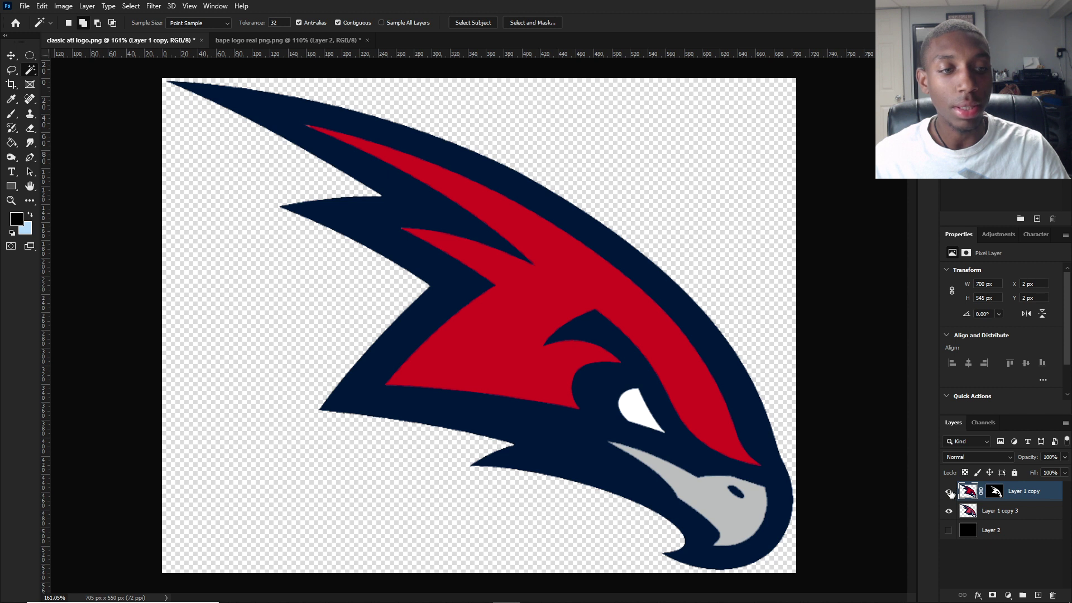
pyautogui.click(948, 511)
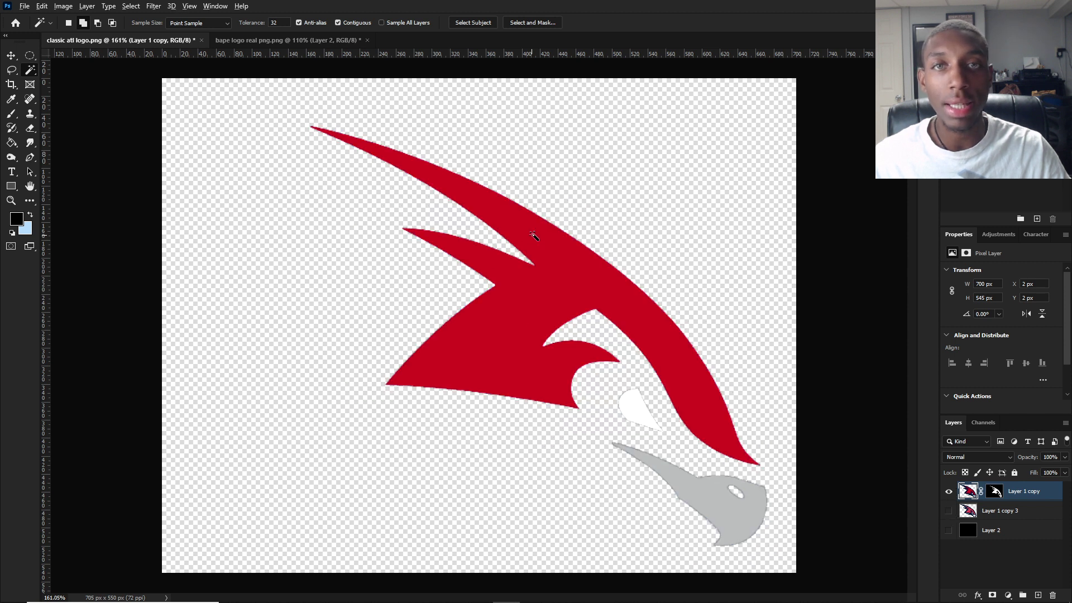
pyautogui.scroll(2, 521, 223)
# - Save the inner red shapes on the computer as the PNG 'classic atl logo'
pyautogui.click(25, 6)
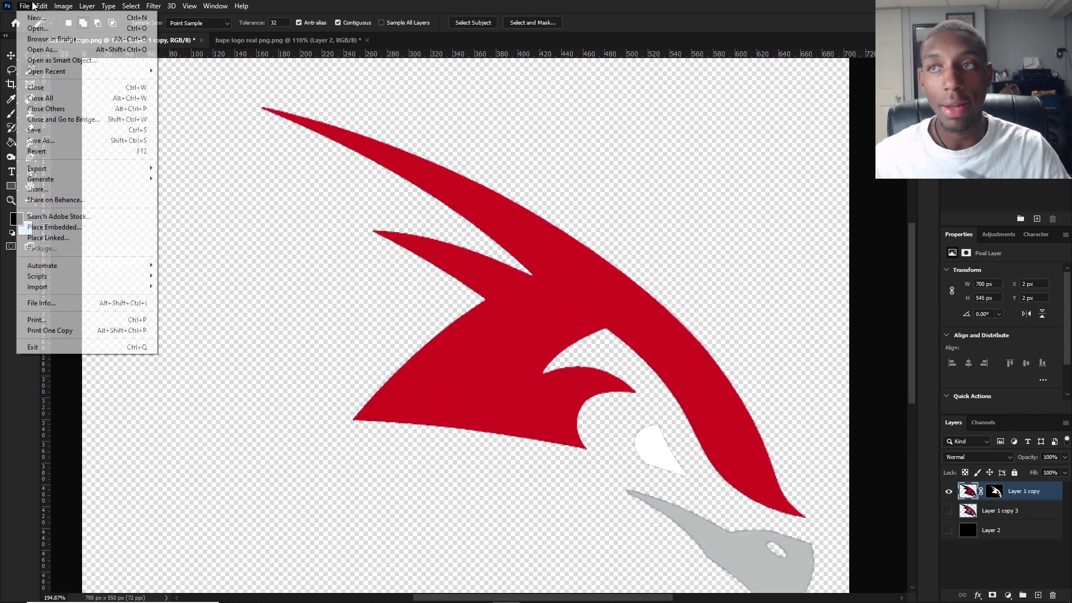
pyautogui.click(56, 140)
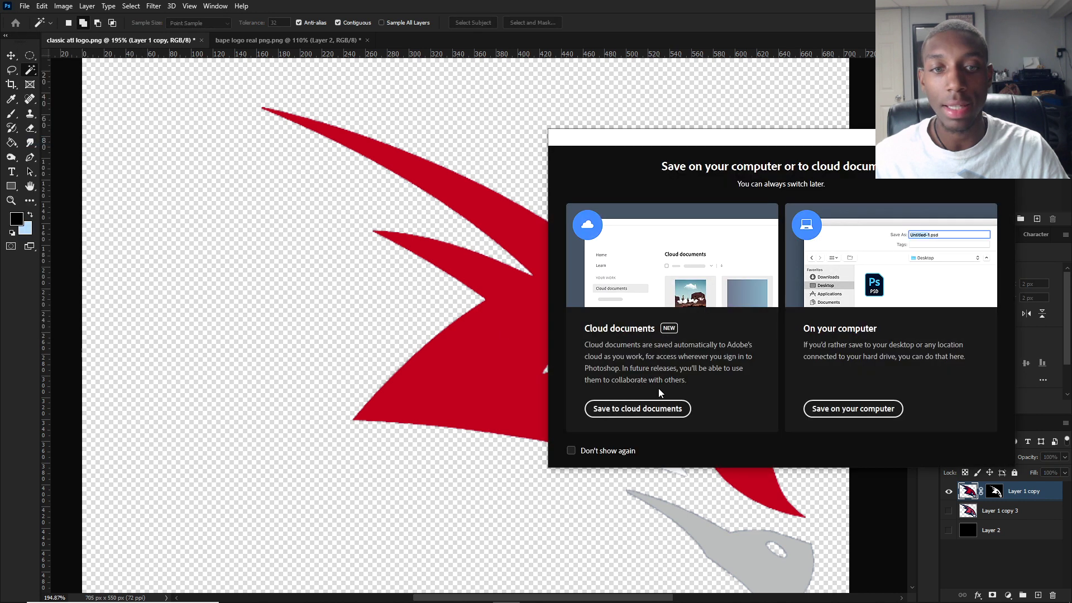
pyautogui.click(821, 408)
pyautogui.click(137, 256)
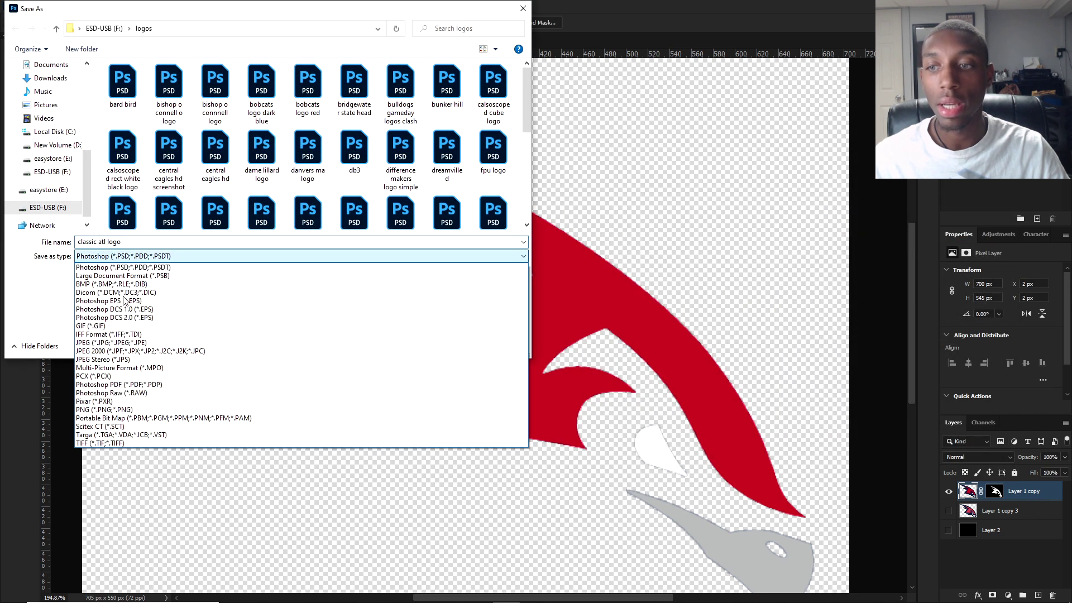
pyautogui.click(140, 406)
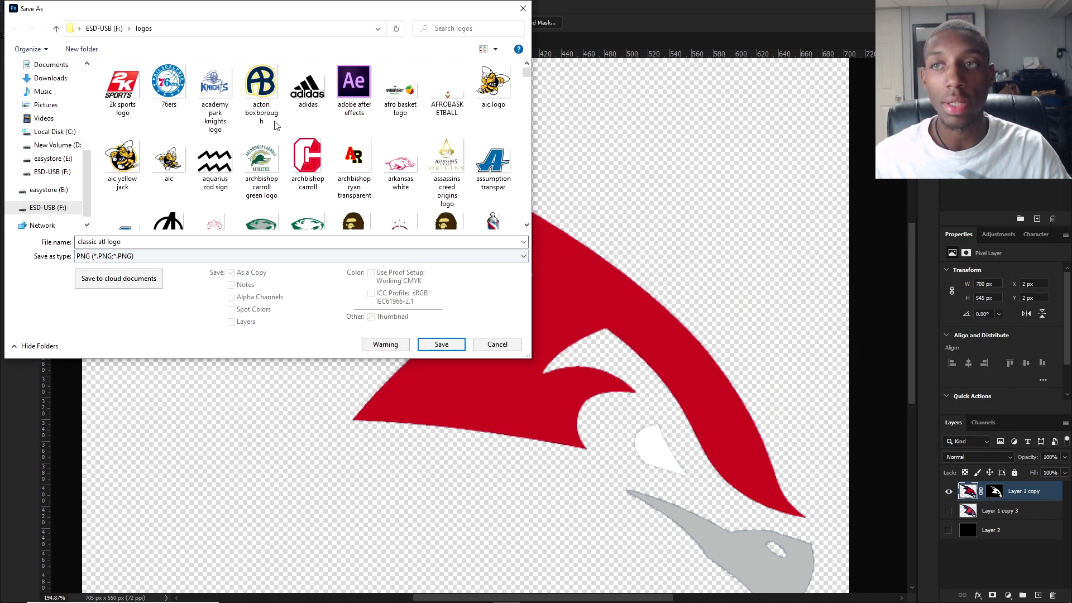
pyautogui.click(505, 342)
# - Hide Layer 1 copy and show only the navy outline layer, Layer 1 copy 3
pyautogui.hotkey('ctrl', '0')
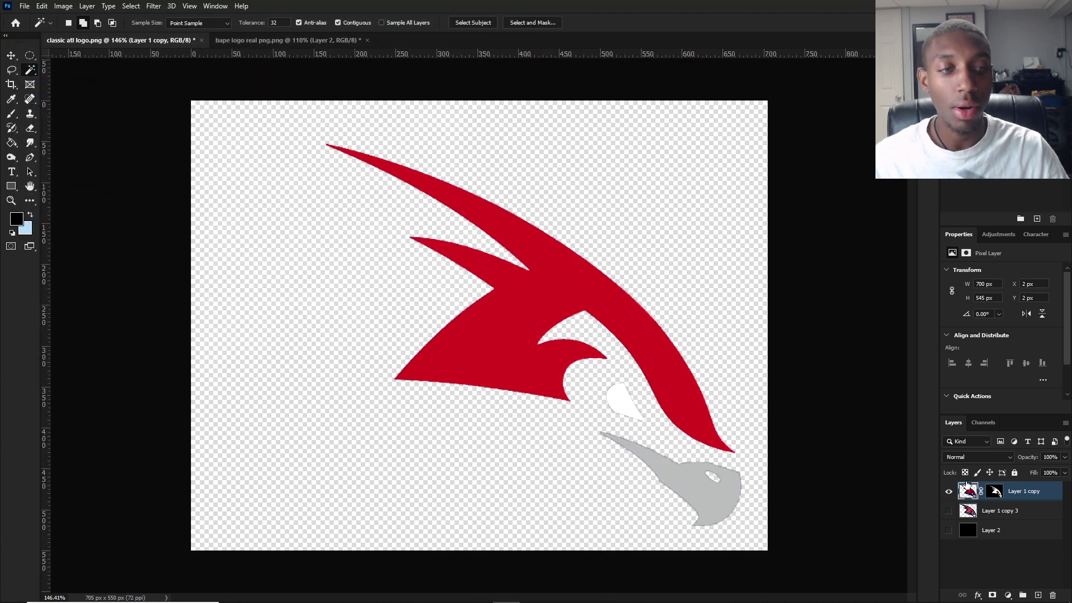
pyautogui.click(948, 492)
pyautogui.click(947, 511)
pyautogui.hotkey('ctrl', '+')
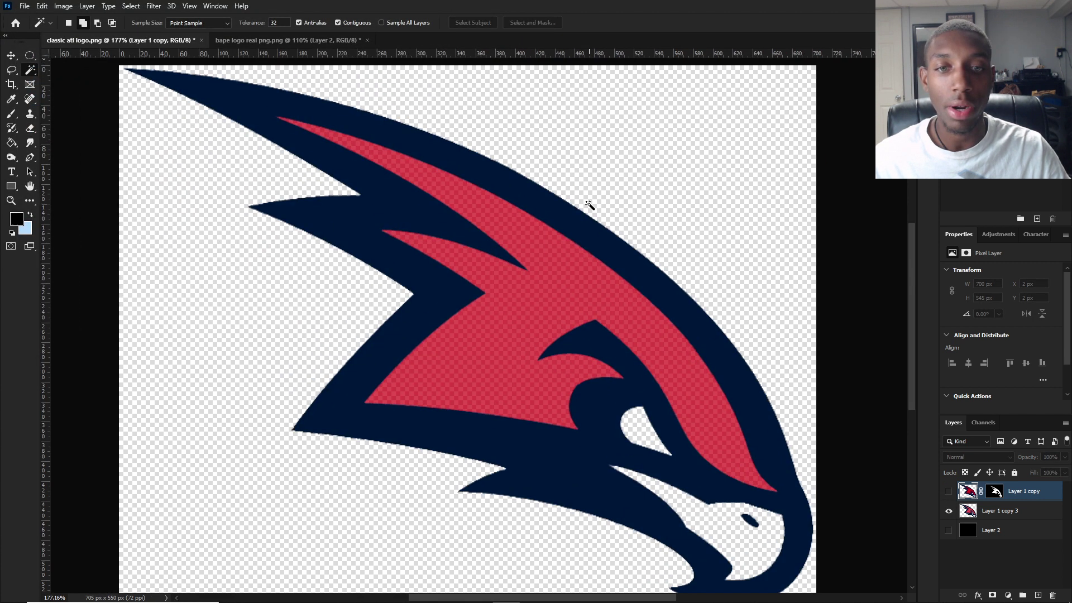
pyautogui.hotkey('ctrl', '0')
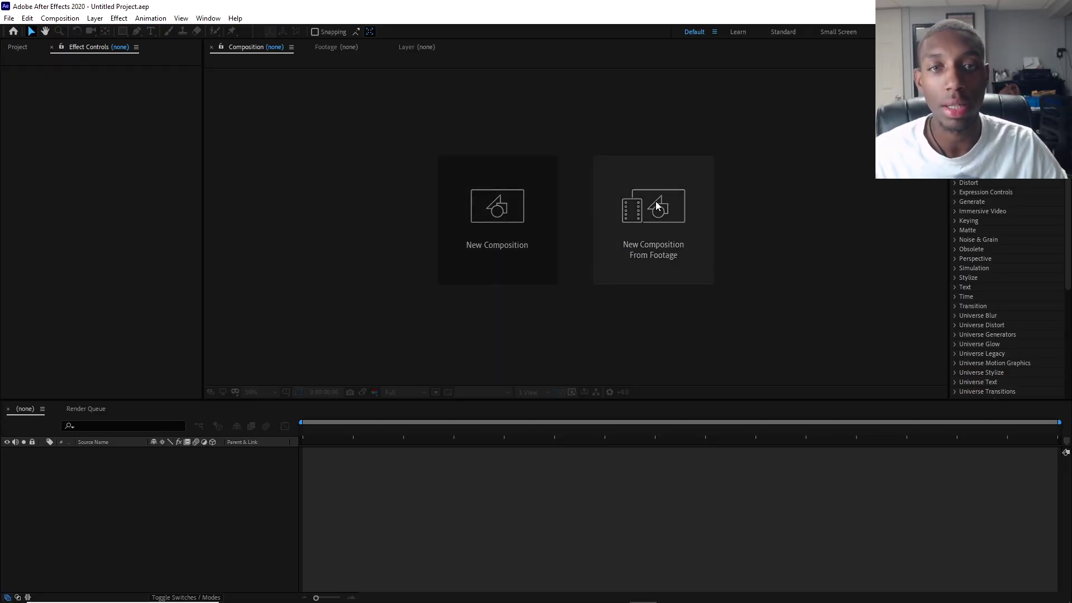
# - Start a new, empty After Effects project
pyautogui.click(10, 18)
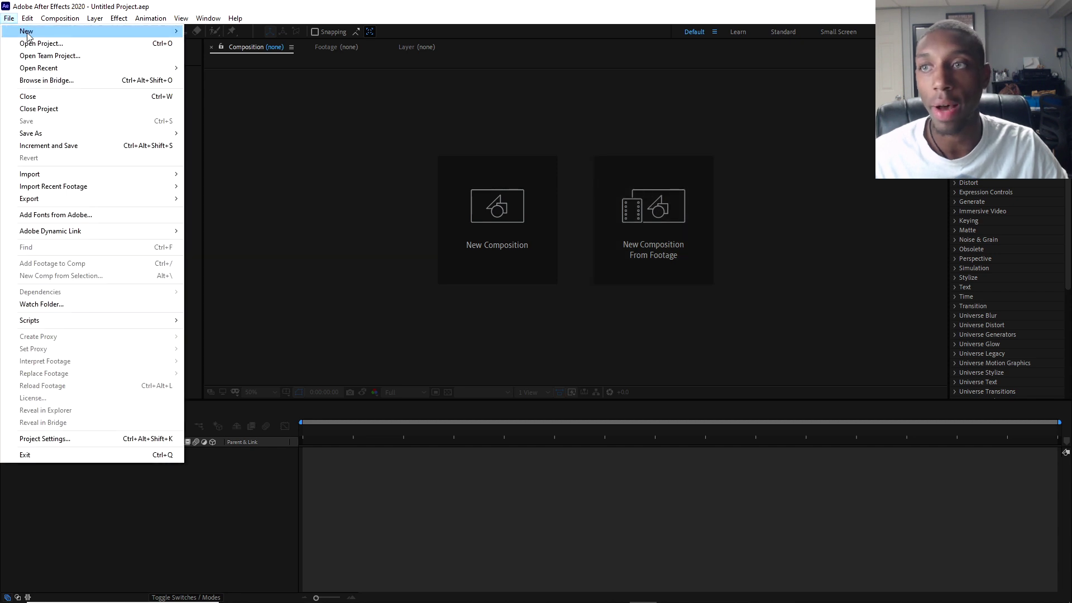
pyautogui.moveTo(26, 33)
pyautogui.click(262, 29)
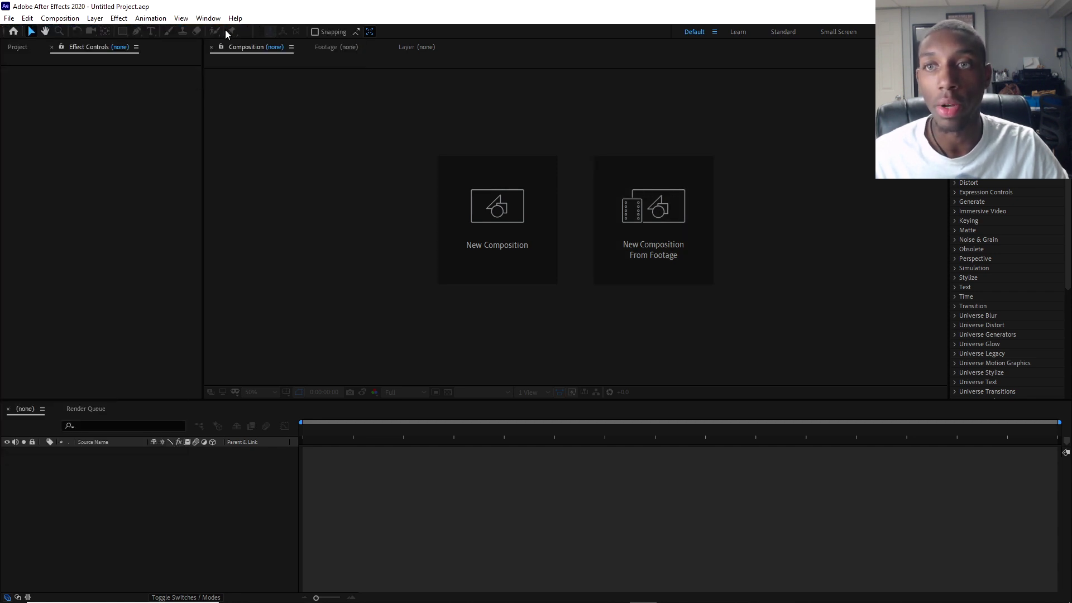
pyautogui.click(7, 18)
pyautogui.moveTo(19, 31)
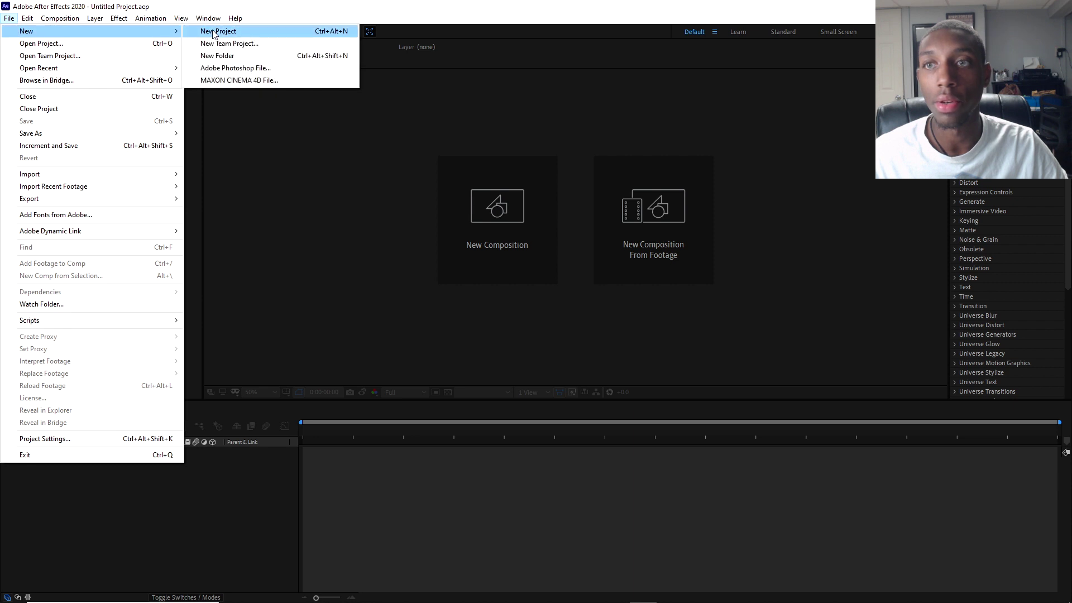
pyautogui.click(218, 31)
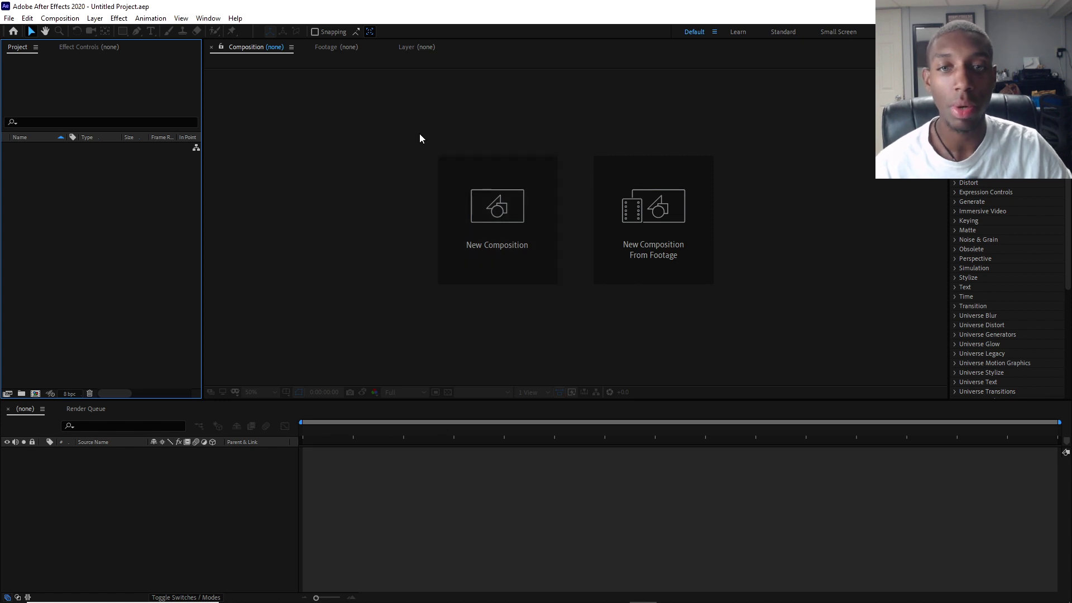
# - Create a 1080×1350, 29.97 fps composition named 'classic atl saber reveal'
pyautogui.click(504, 197)
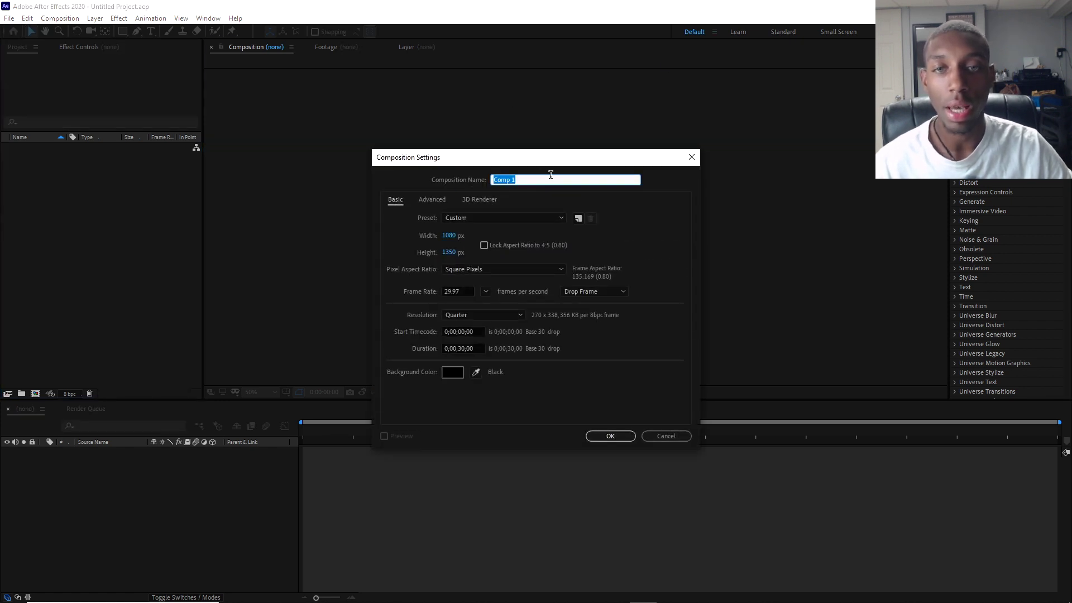
pyautogui.write('classic at')
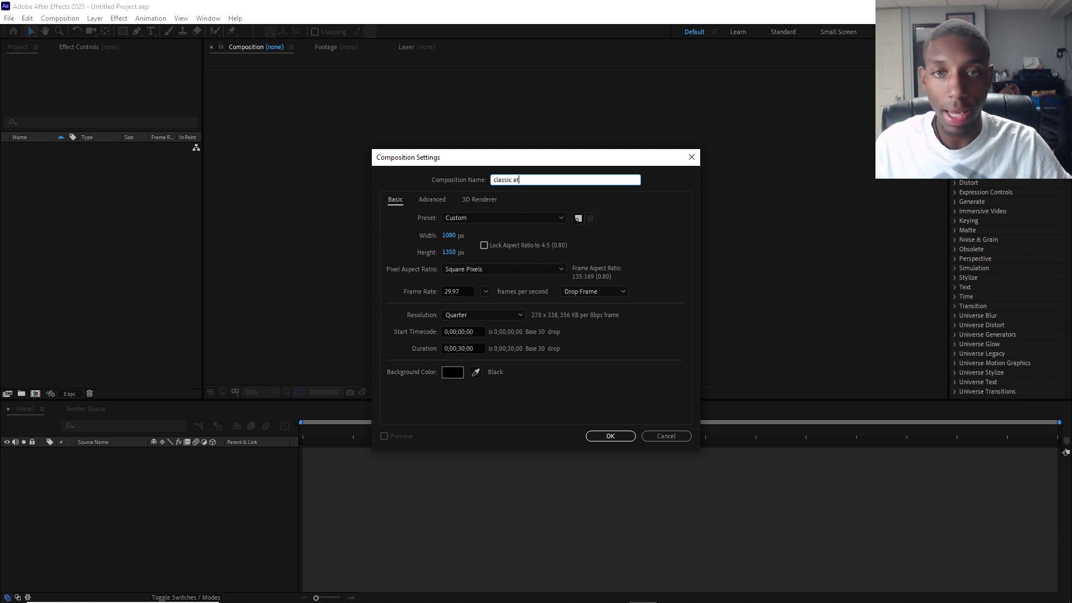
pyautogui.write('l saber r')
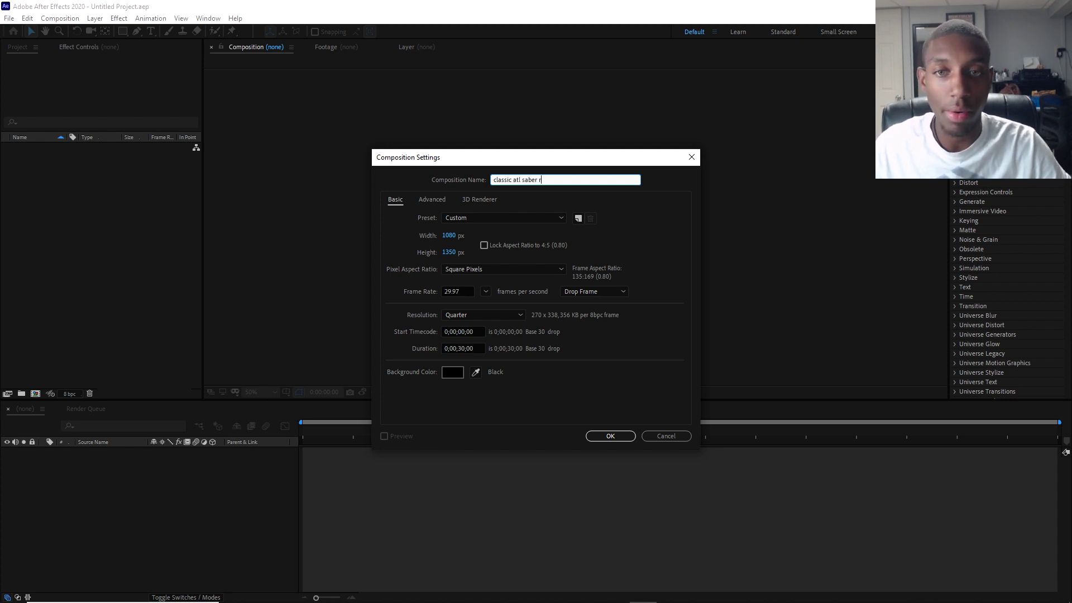
pyautogui.write('eveal')
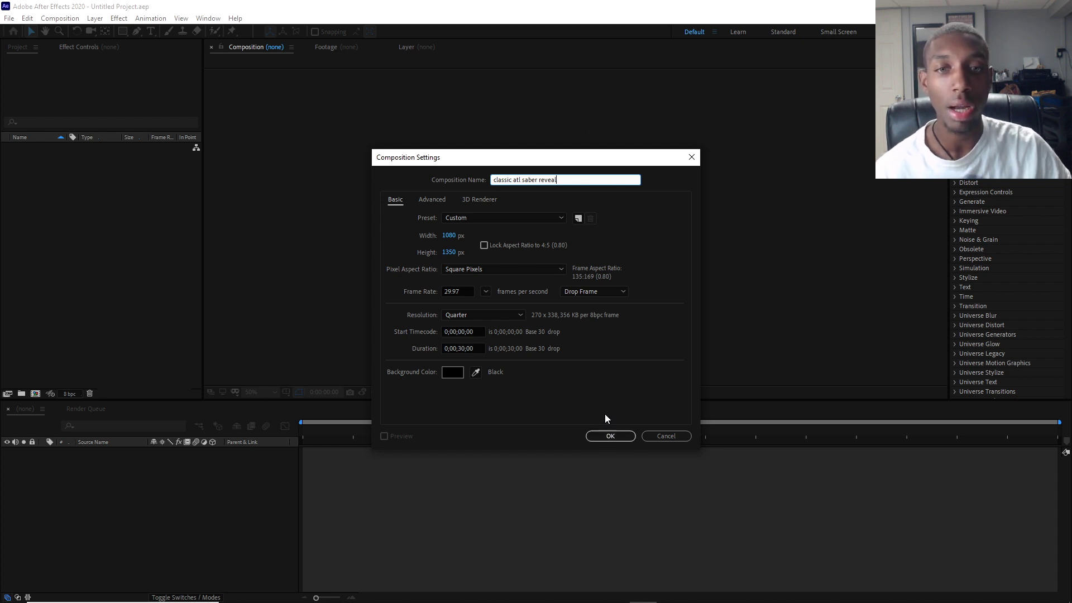
pyautogui.click(608, 436)
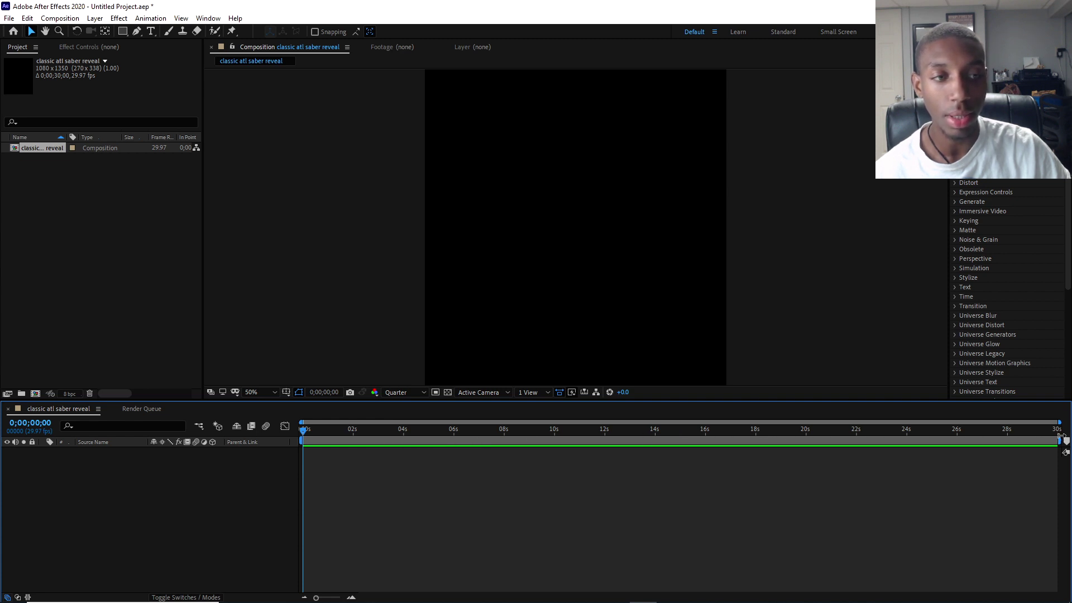
# - Trim the work area to about 8 seconds and import both classic atl logo PNGs, outline and no outline
pyautogui.moveTo(1061, 437)
pyautogui.mouseDown()
pyautogui.moveTo(457, 441)
pyautogui.moveTo(1059, 440)
pyautogui.mouseUp()
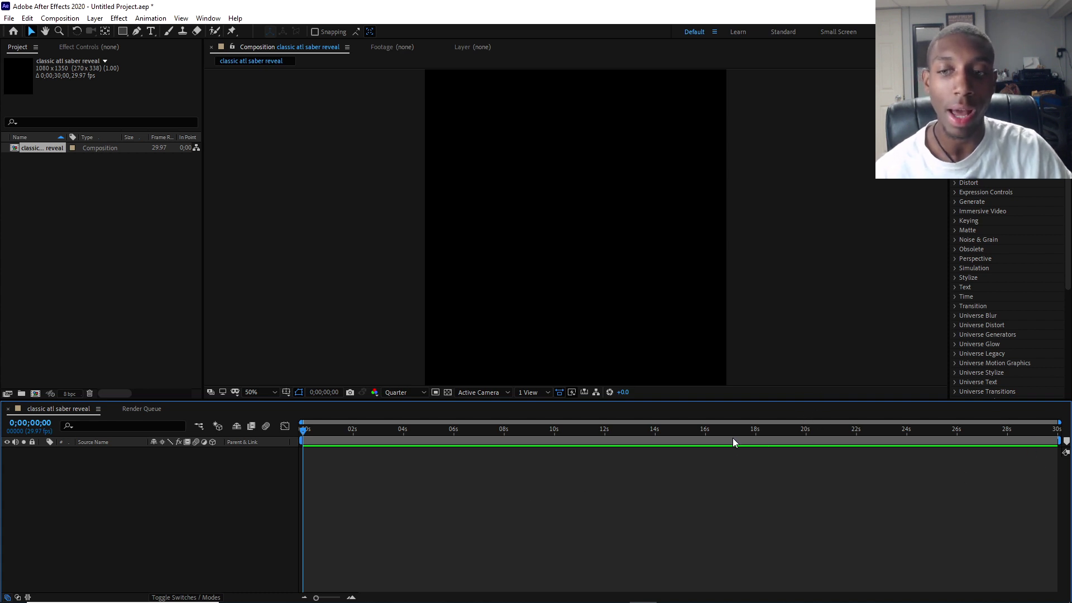
pyautogui.click(9, 18)
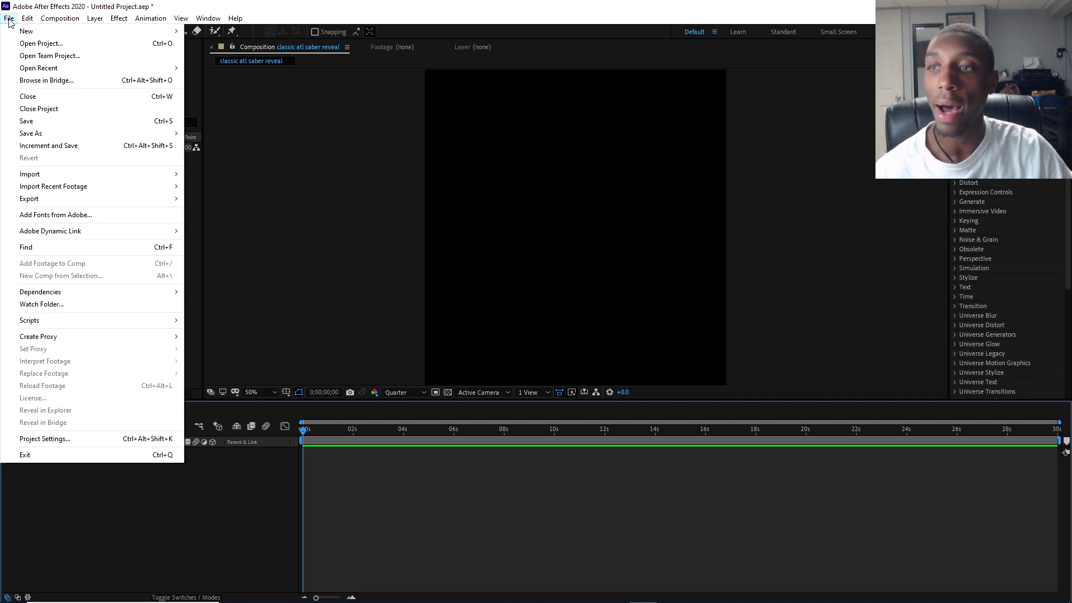
pyautogui.moveTo(31, 175)
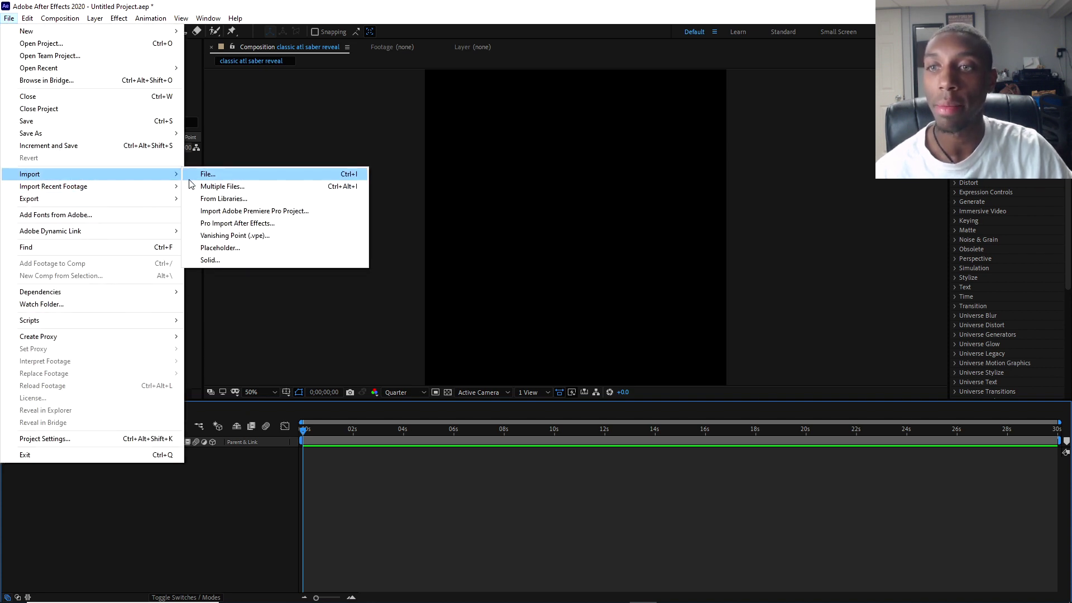
pyautogui.click(207, 174)
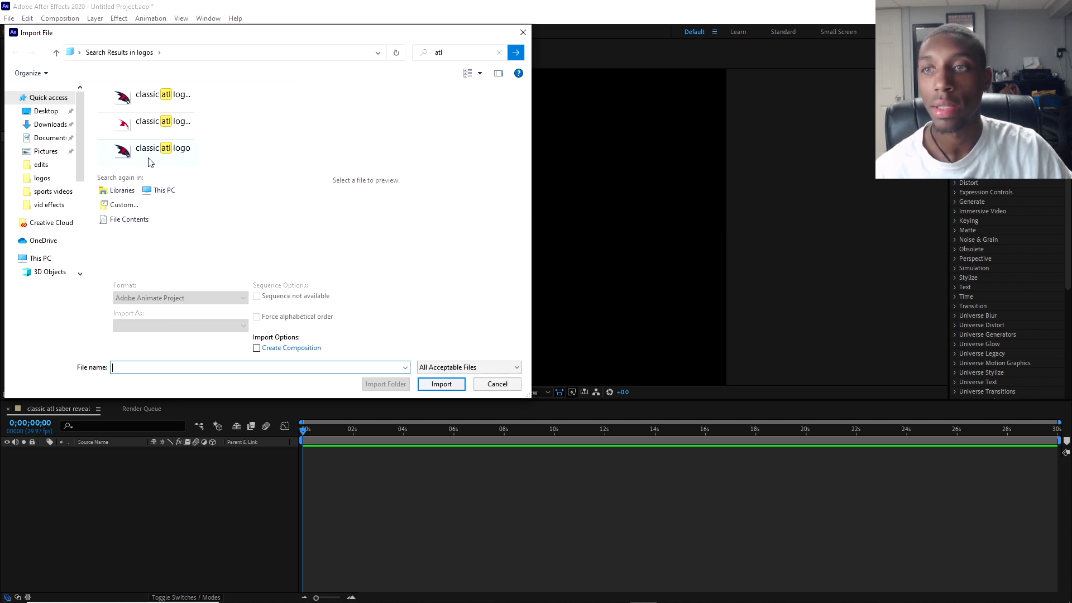
pyautogui.click(155, 127)
pyautogui.click(162, 88)
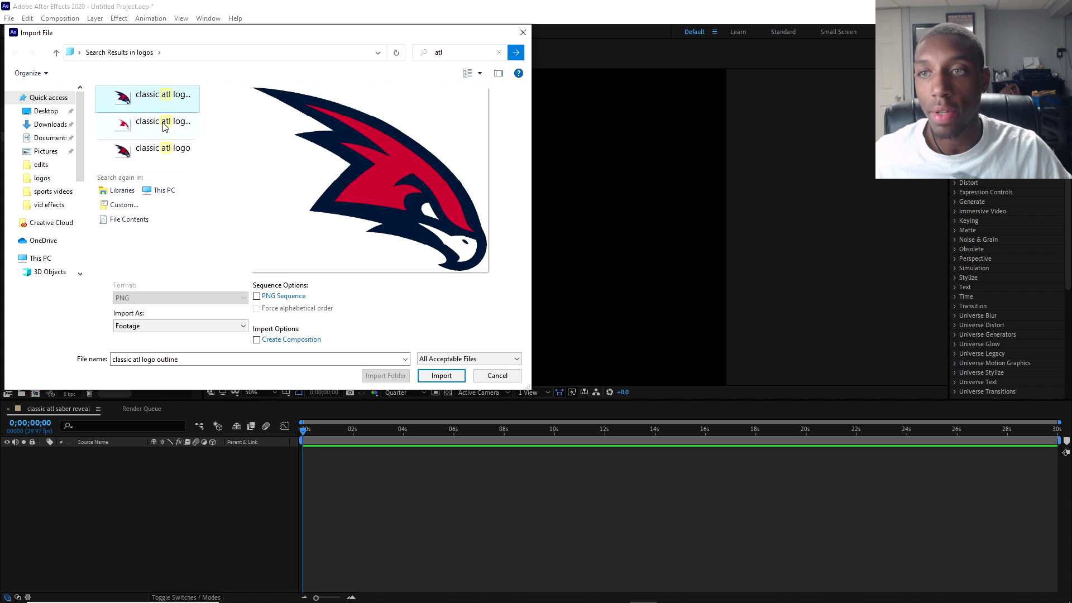
pyautogui.click(165, 127)
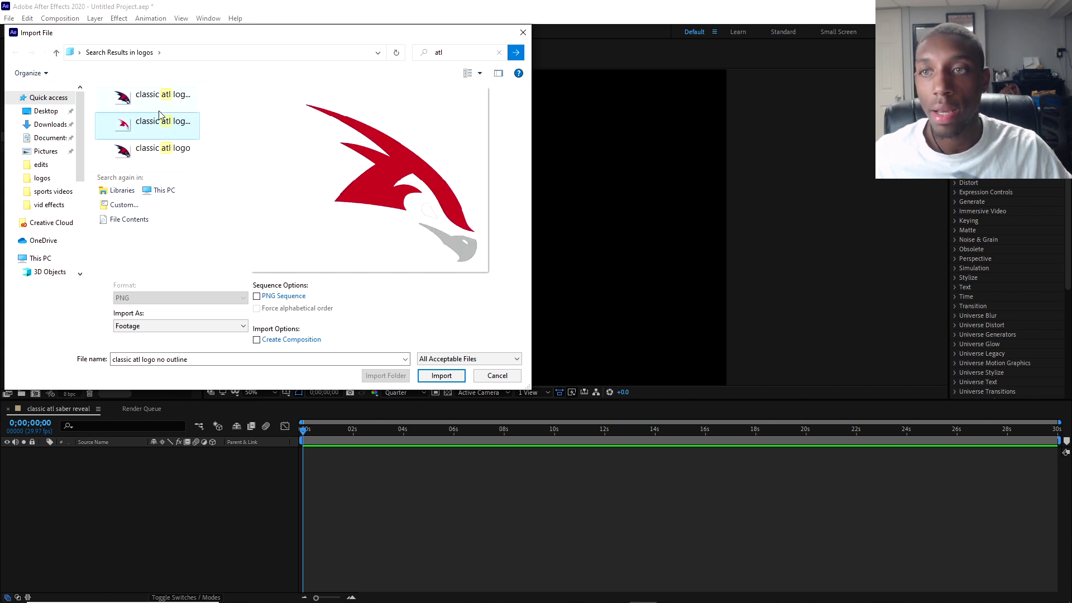
pyautogui.keyDown('ctrl'); pyautogui.click(162, 101); pyautogui.keyUp('ctrl')
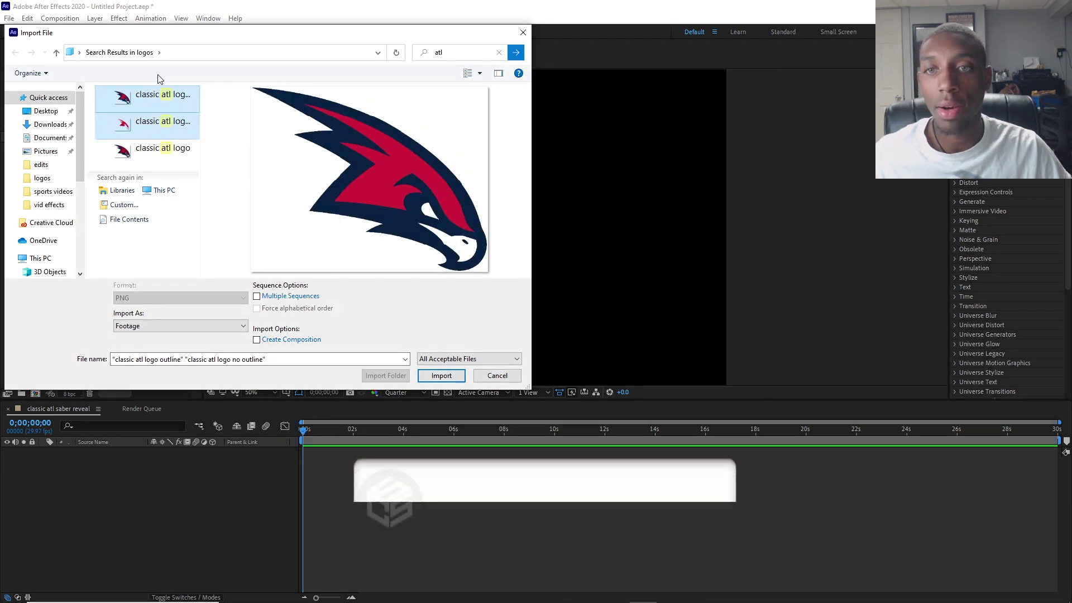
pyautogui.keyDown('ctrl'); pyautogui.click(196, 162); pyautogui.keyUp('ctrl')
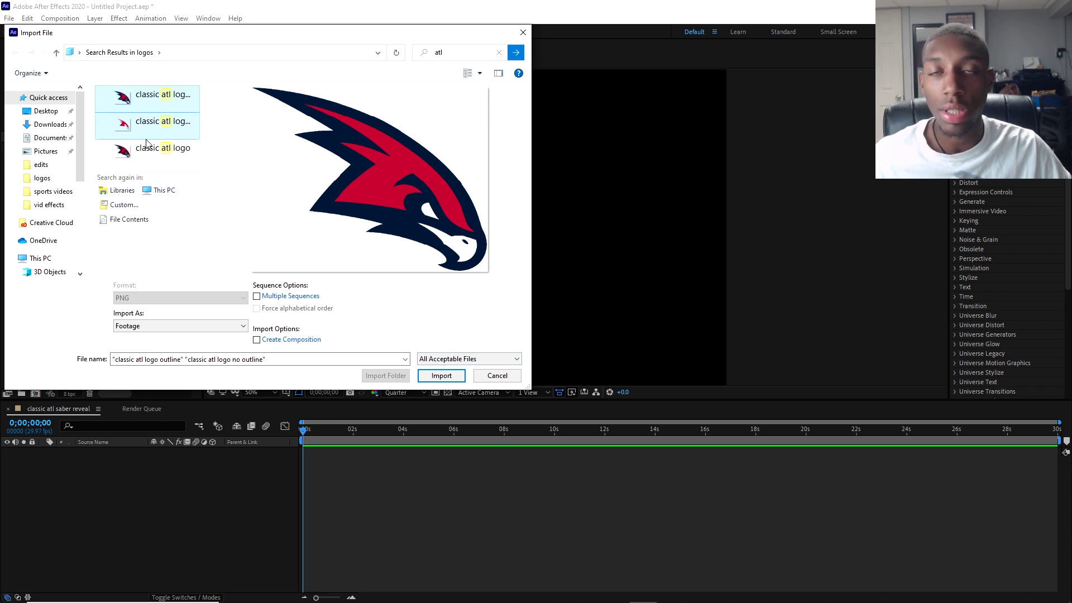
pyautogui.click(441, 376)
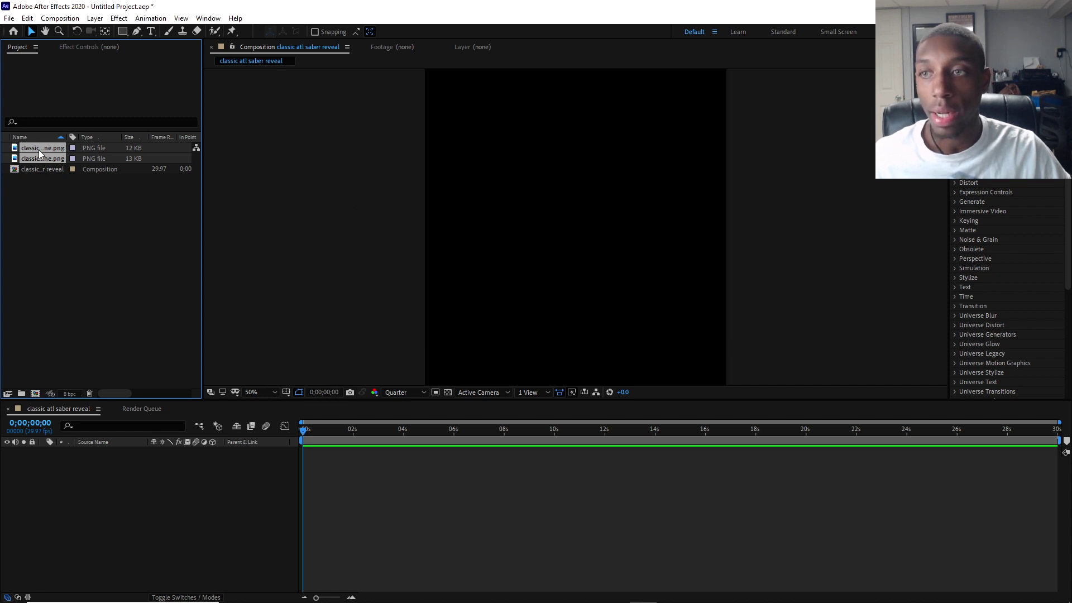
# - Add both logo PNGs to the classic atl saber reveal timeline as layers and select them
pyautogui.moveTo(40, 154); pyautogui.dragTo(97, 486)
pyautogui.click(166, 499)
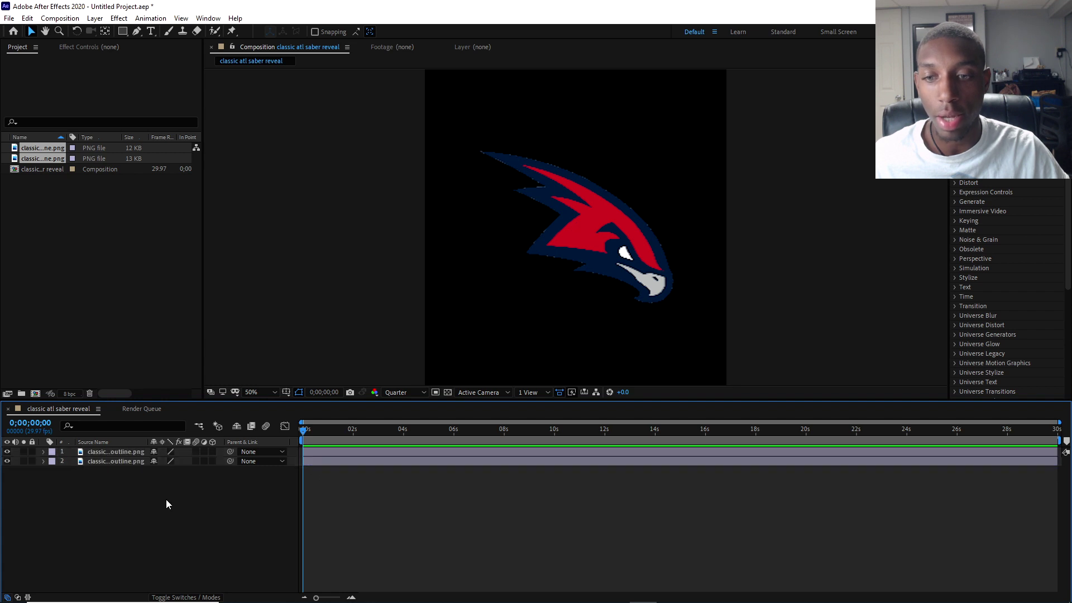
pyautogui.click(334, 452)
pyautogui.click(322, 468)
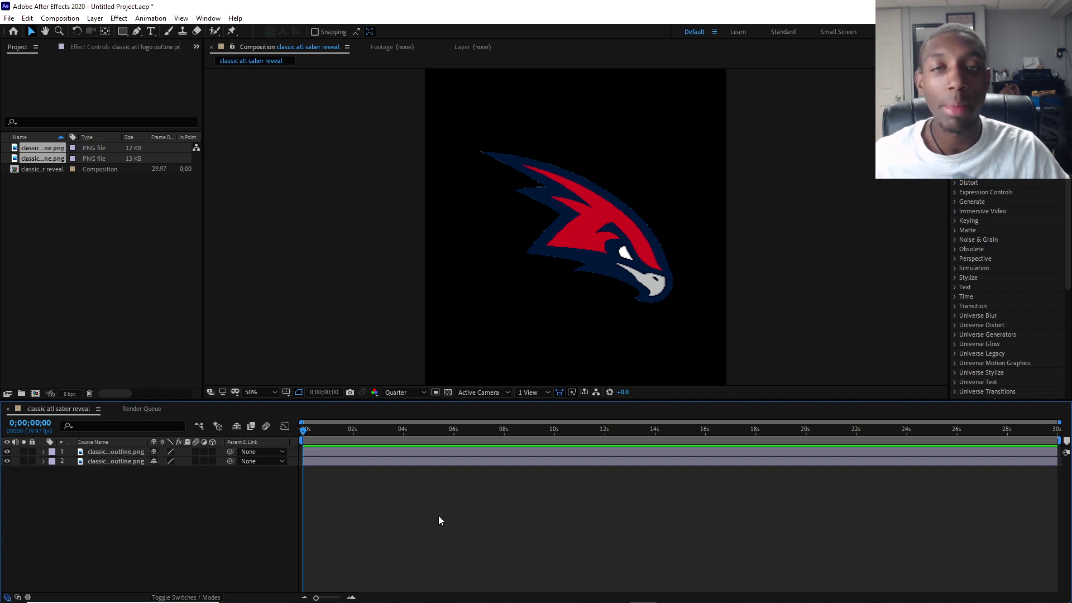
pyautogui.click(325, 460)
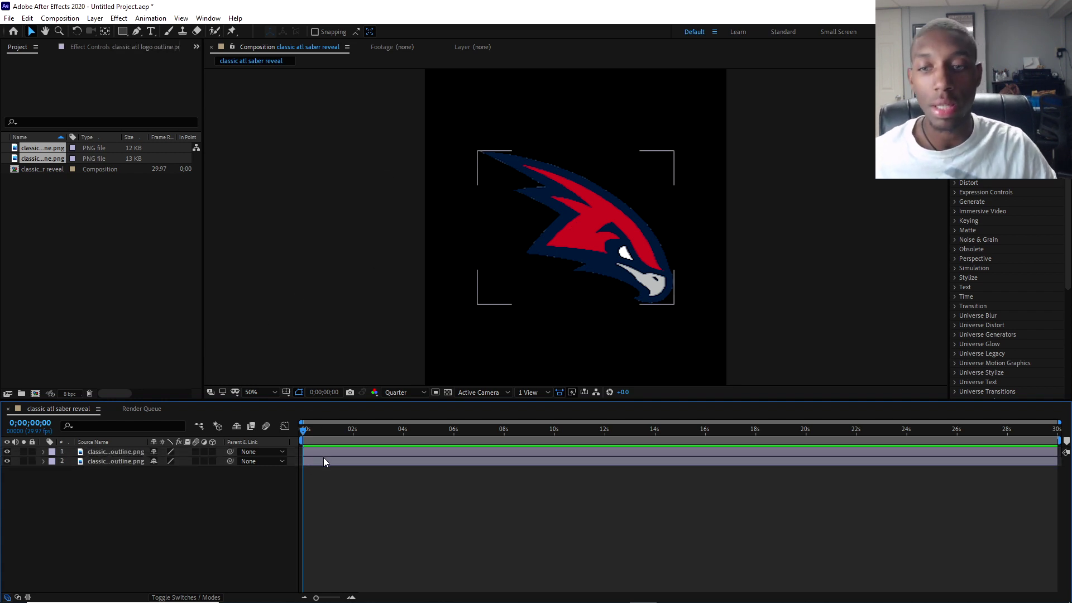
pyautogui.click(319, 460)
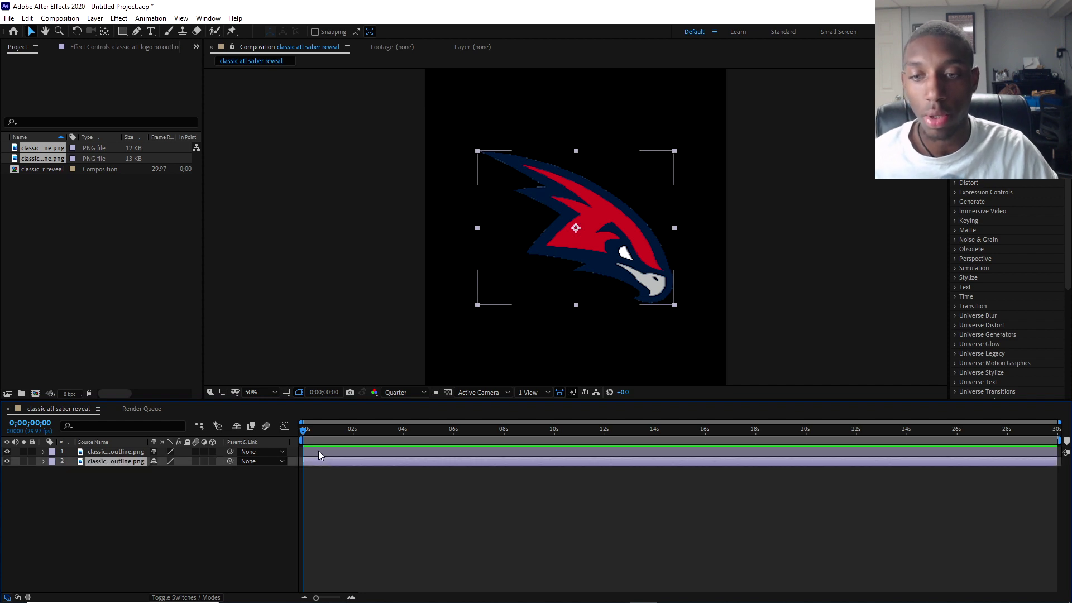
pyautogui.keyDown('shift'); pyautogui.click(324, 452); pyautogui.keyUp('shift')
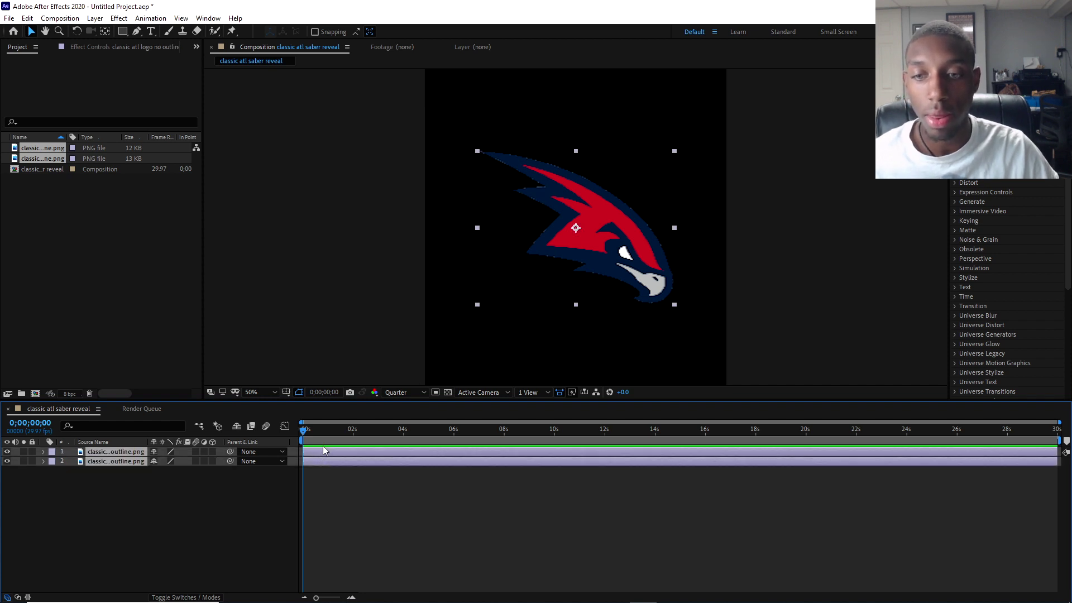
# - Scale both logo layers up in the viewer so the logo fills more of the frame
pyautogui.click(478, 305)
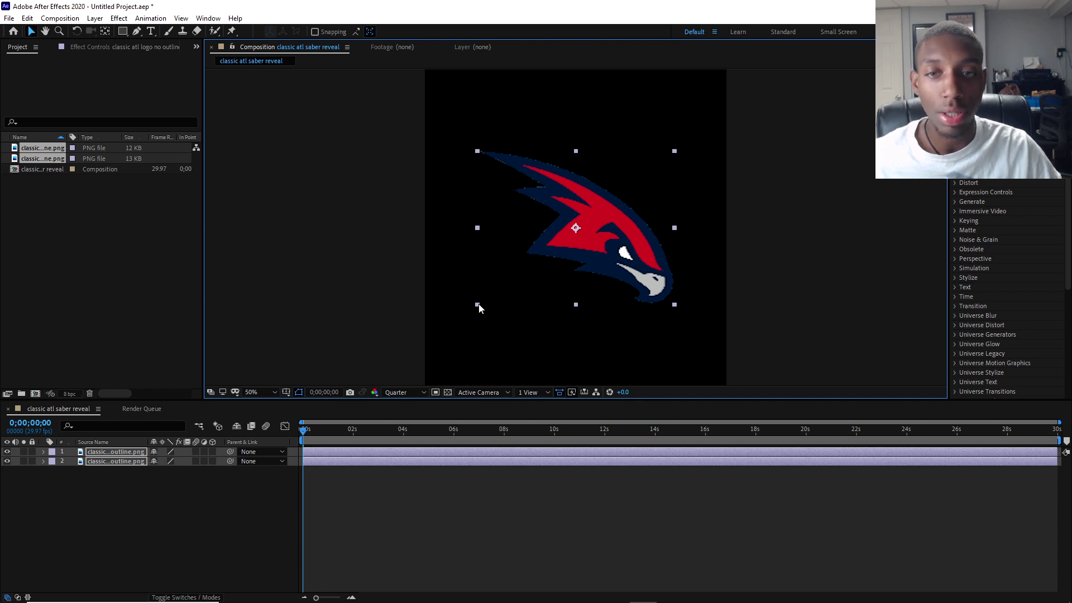
pyautogui.moveTo(478, 305); pyautogui.dragTo(447, 347)
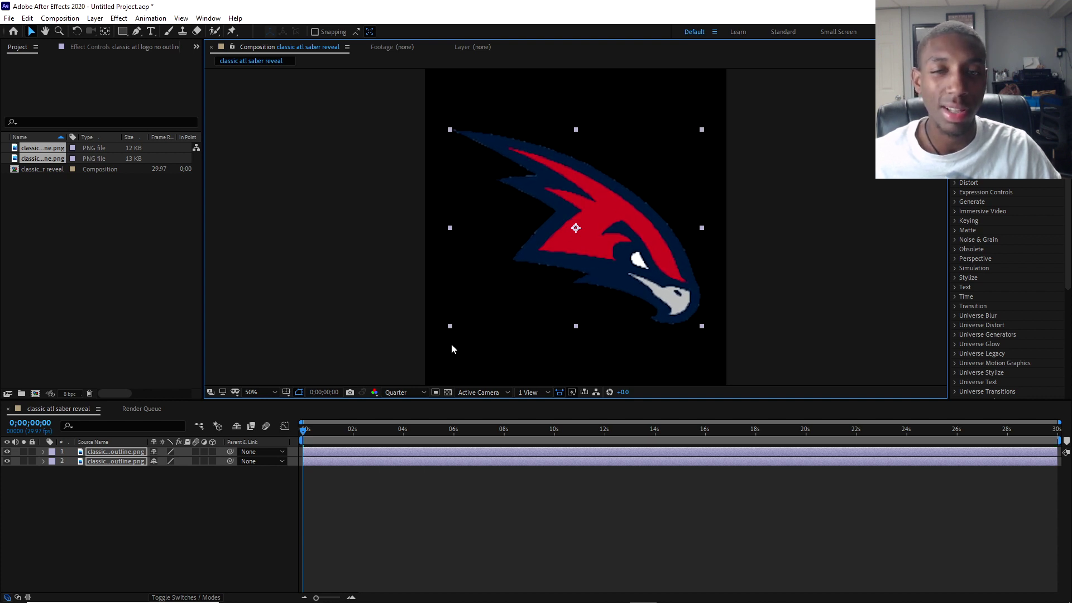
pyautogui.click(250, 481)
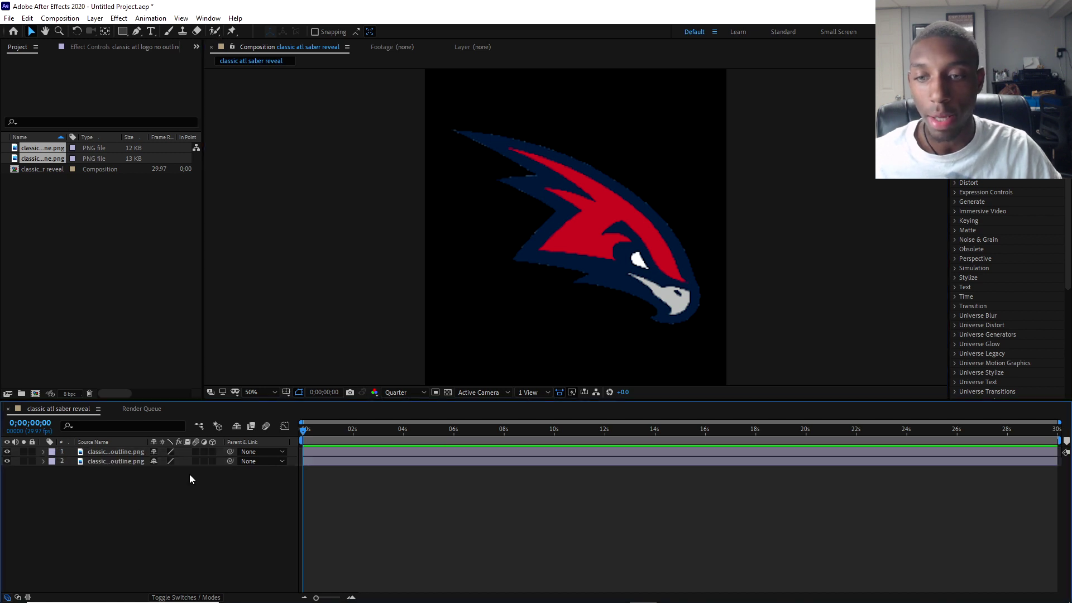
pyautogui.click(322, 452)
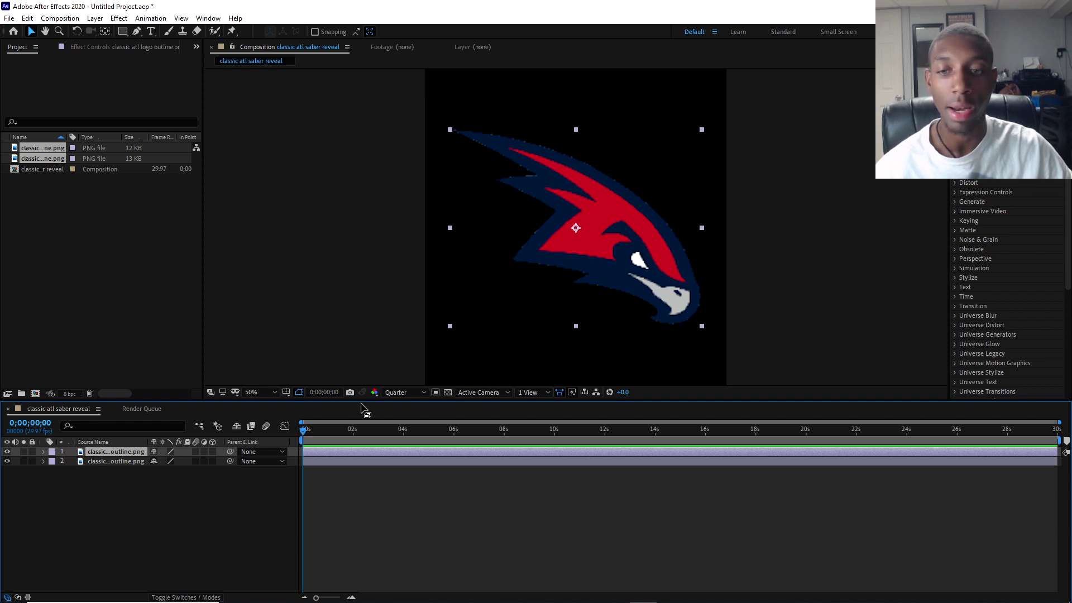
pyautogui.click(313, 480)
# - Start pre-composing the top logo layer, cancel, and toggle the second layer's visibility to compare
pyautogui.click(315, 453)
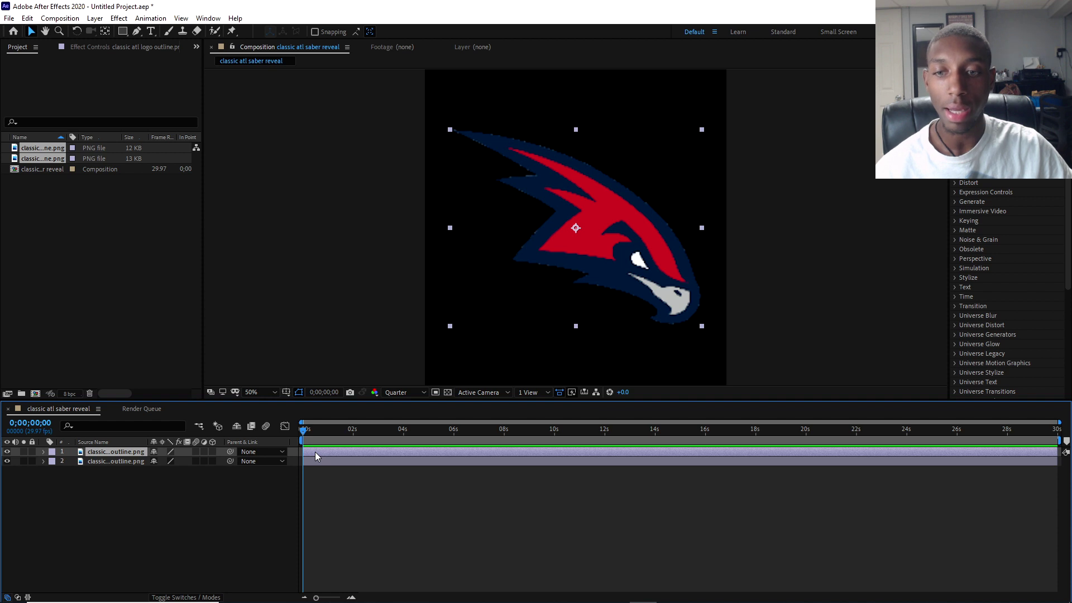
pyautogui.rightClick(315, 451)
pyautogui.click(345, 391)
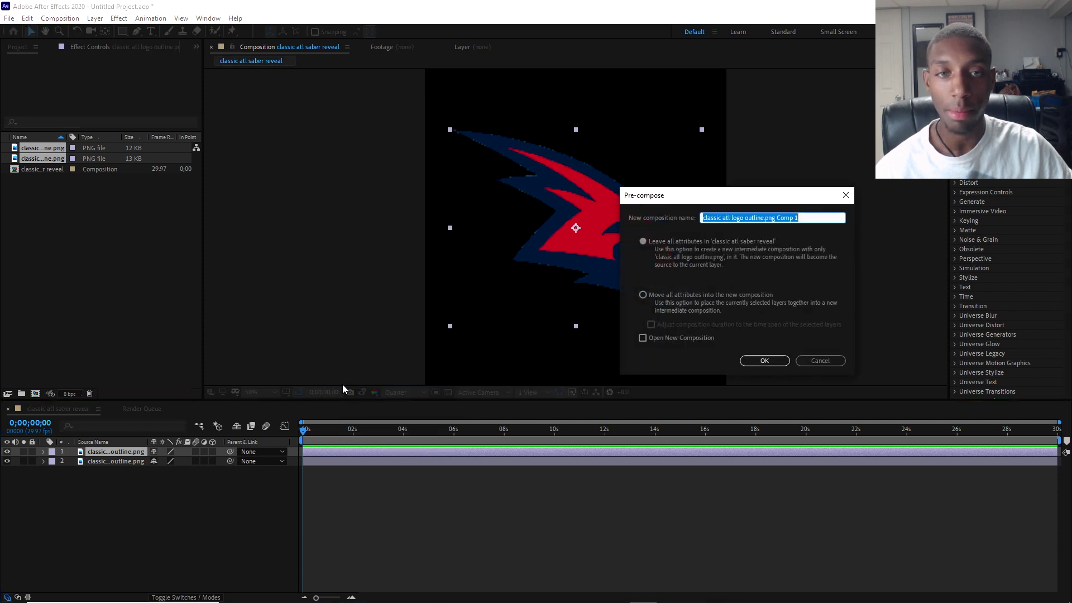
pyautogui.click(650, 293)
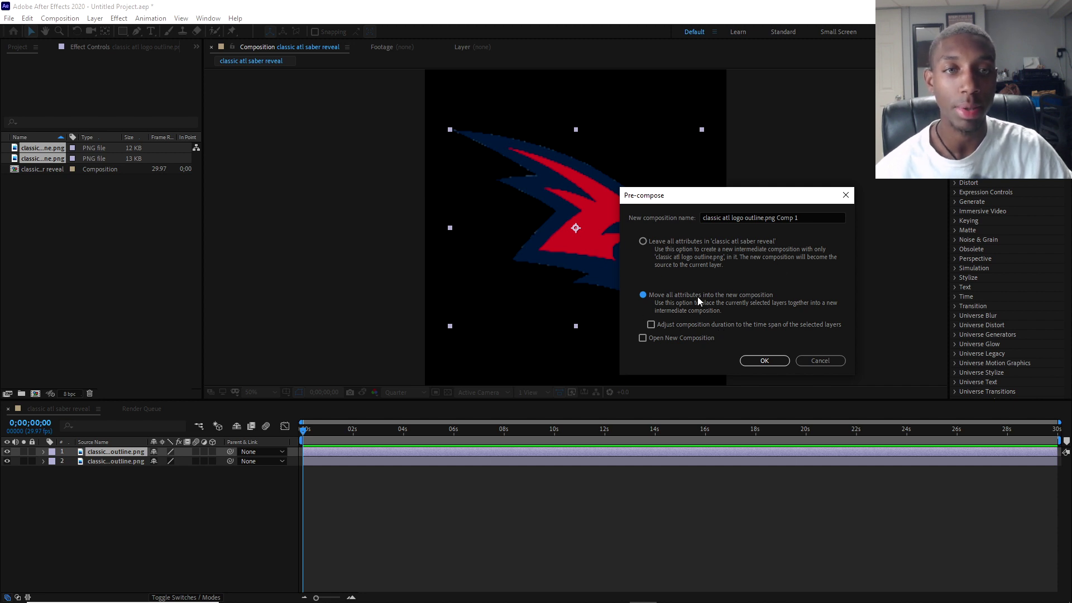
pyautogui.click(807, 217)
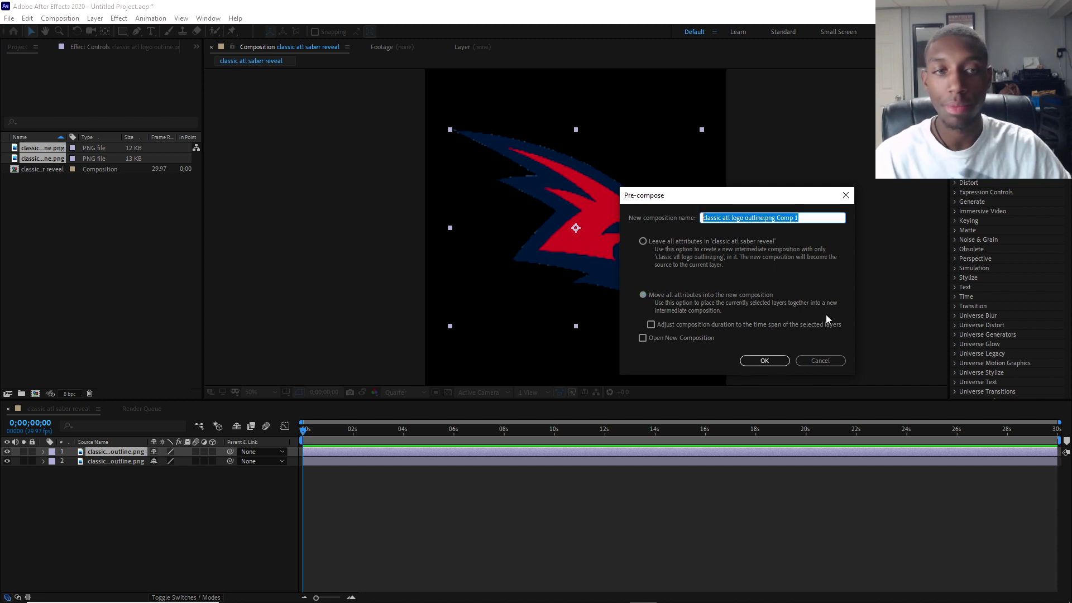
pyautogui.click(820, 360)
pyautogui.click(4, 467)
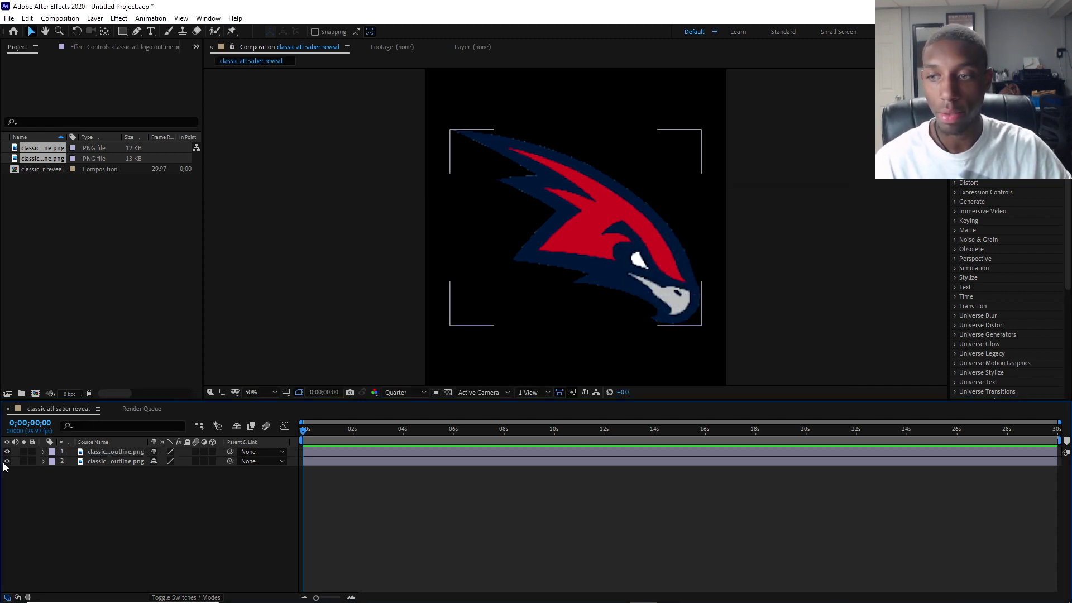
pyautogui.click(7, 461)
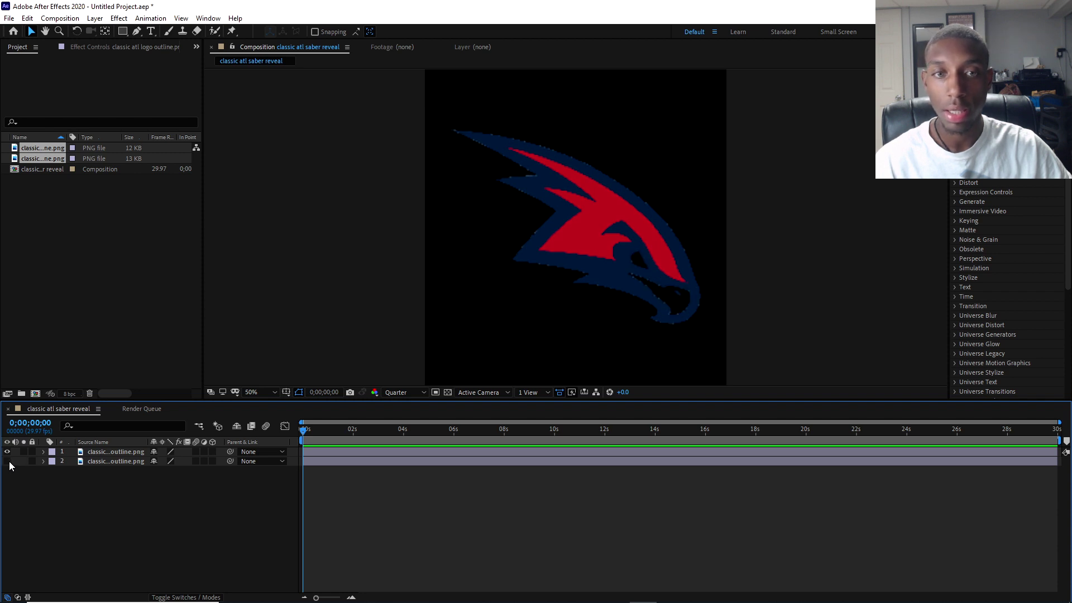
pyautogui.click(8, 461)
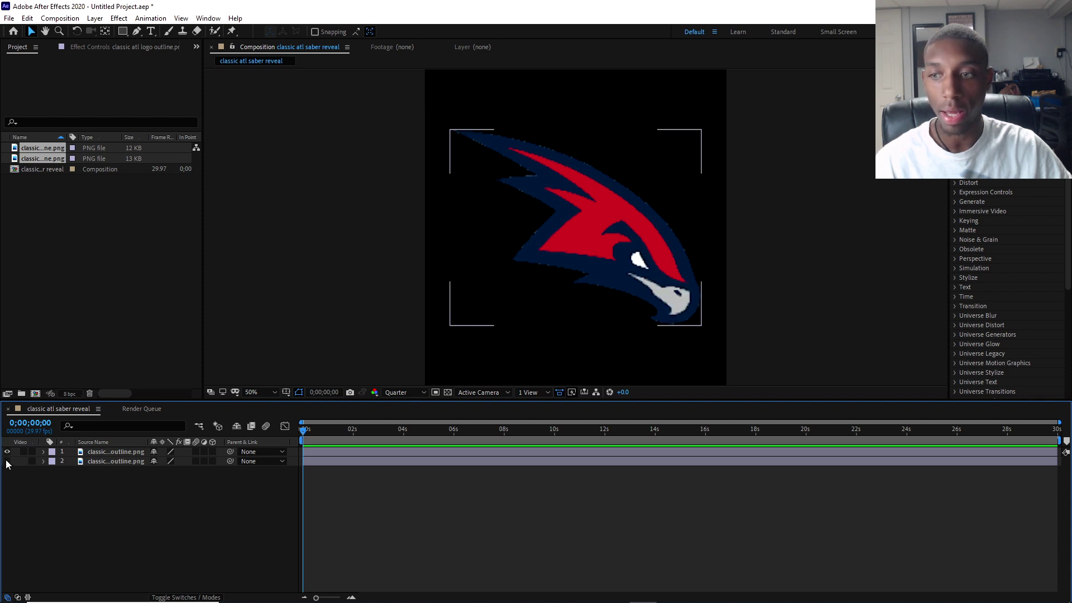
# - Pre-compose the outline logo layer into its own nested composition
pyautogui.hotkey('ctrl', 'a')
pyautogui.rightClick(313, 453)
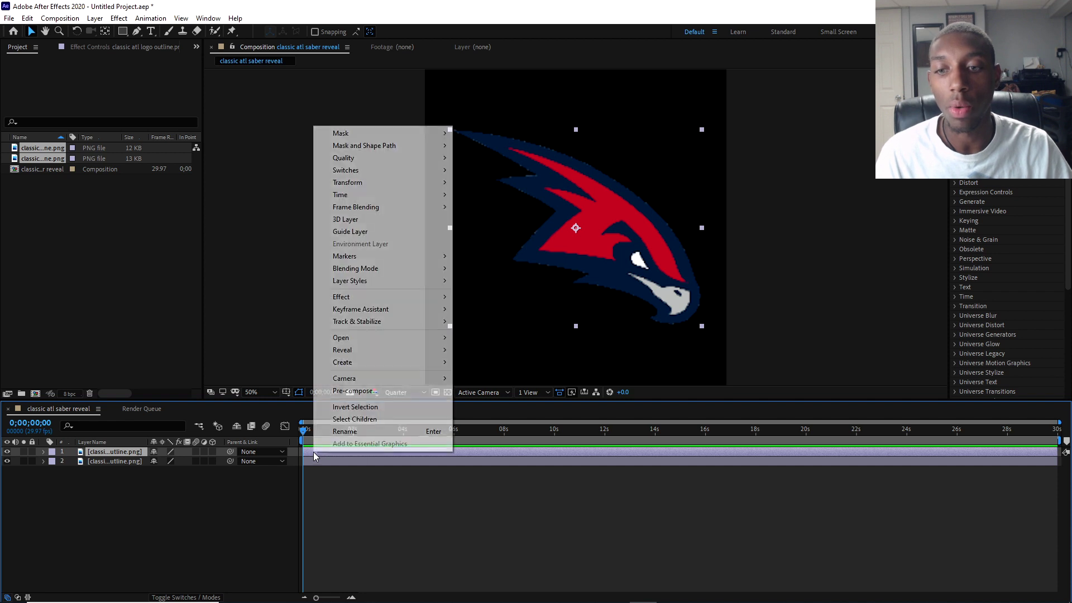
pyautogui.click(354, 391)
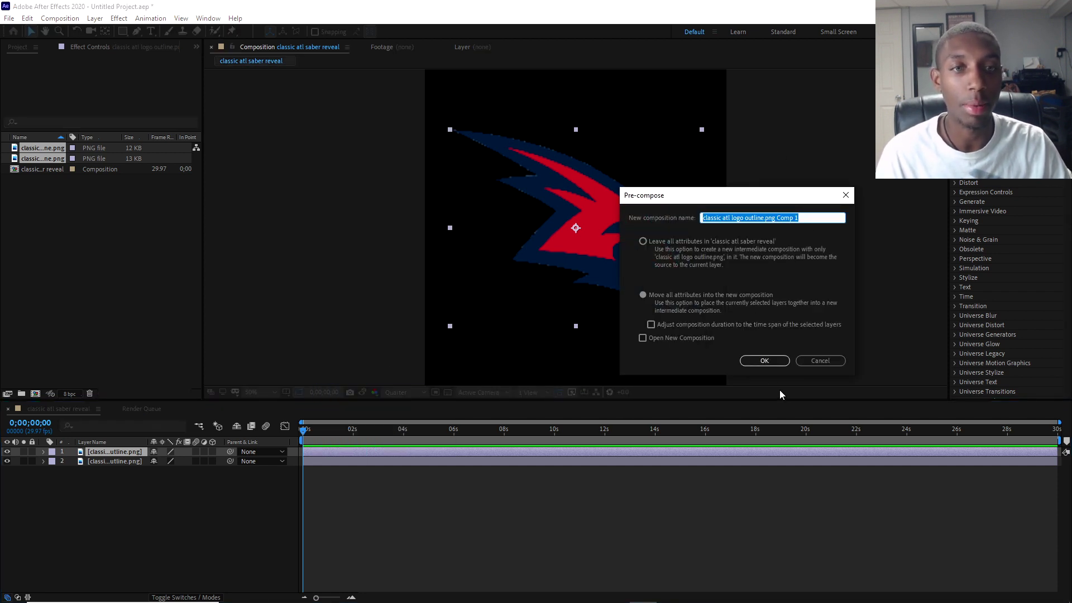
pyautogui.click(764, 361)
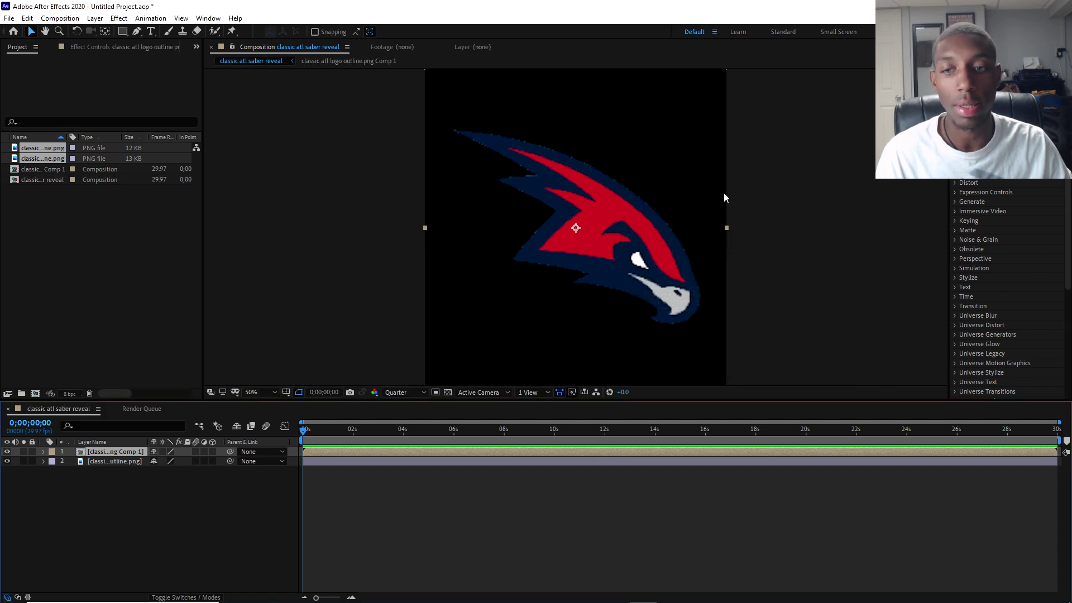
# - Pre-compose the no-outline logo layer into a separate nested composition
pyautogui.rightClick(329, 460)
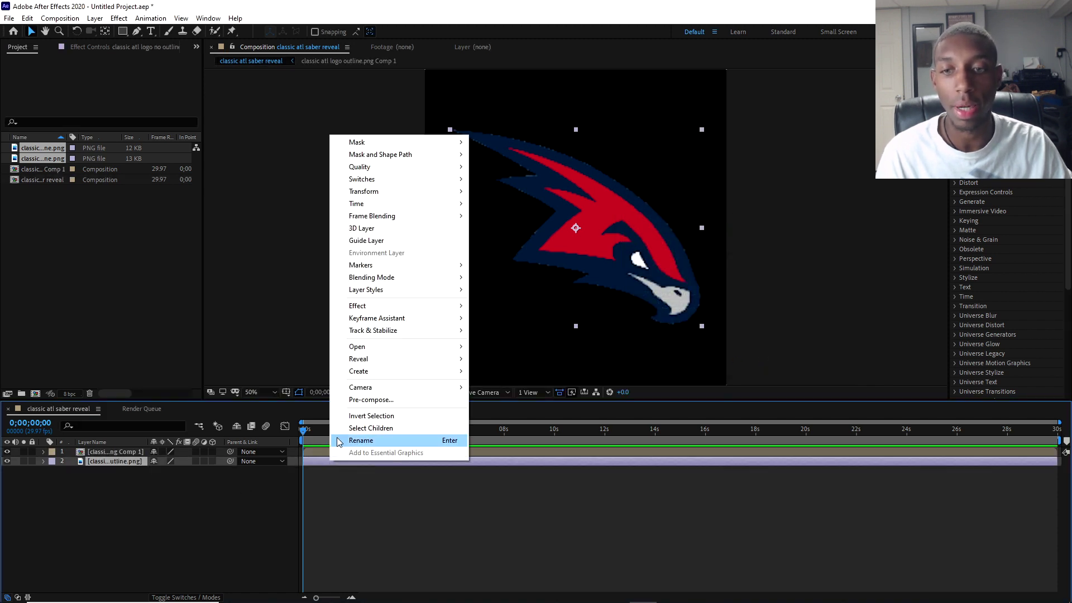
pyautogui.click(358, 399)
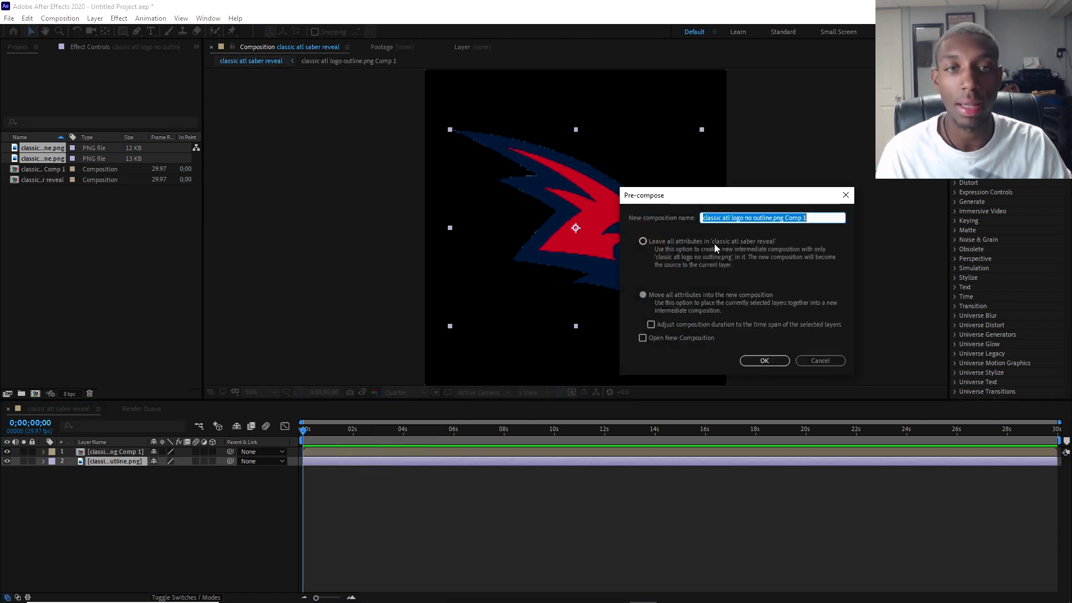
pyautogui.click(764, 361)
pyautogui.click(370, 451)
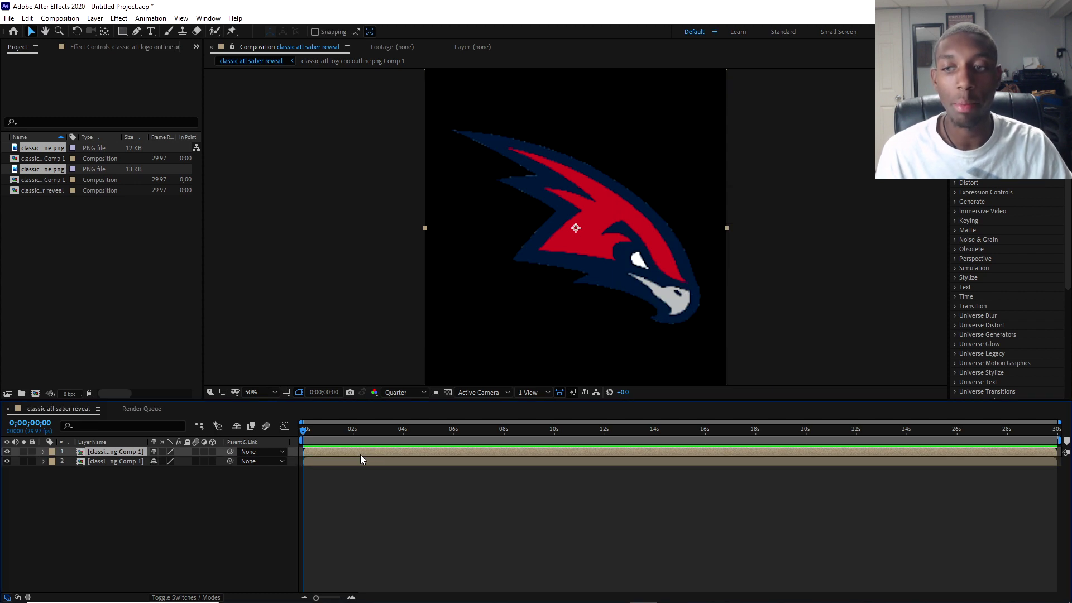
# - Auto-trace the outline logo layer into masks using the Alpha channel
pyautogui.click(95, 19)
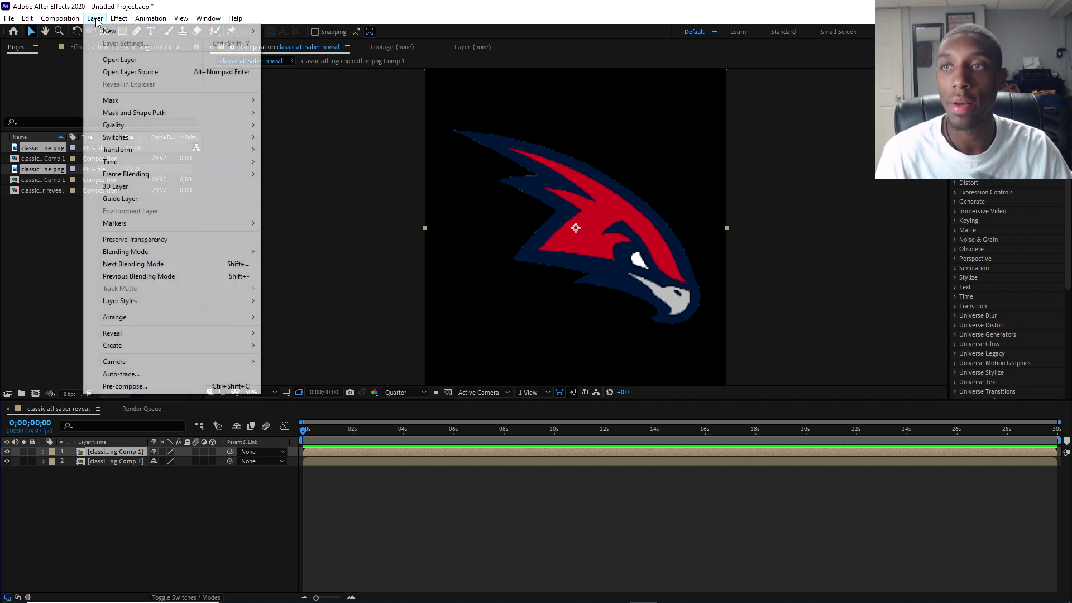
pyautogui.click(126, 373)
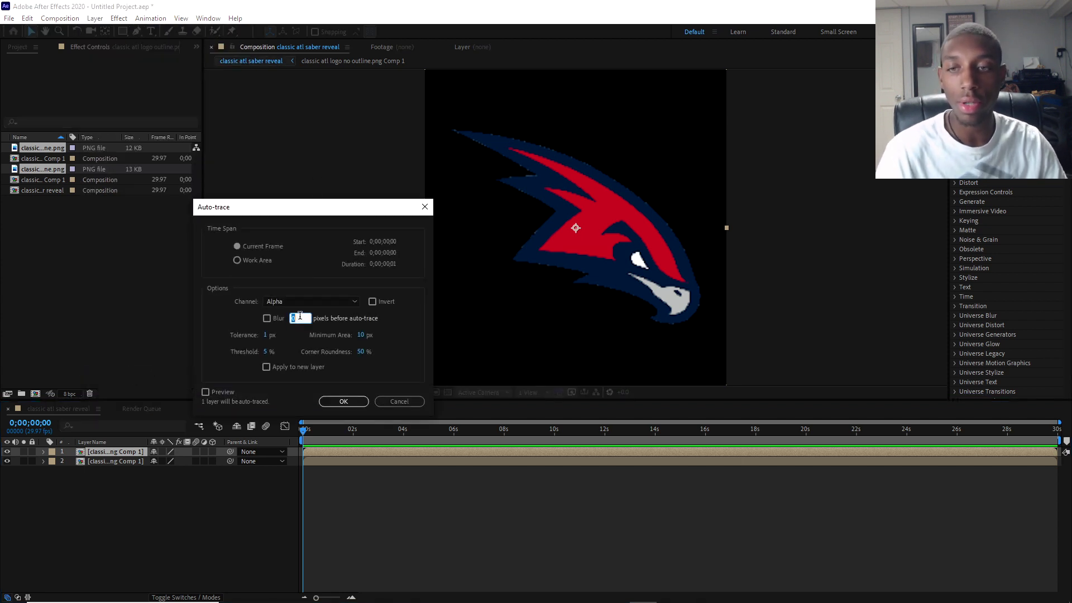
pyautogui.click(294, 300)
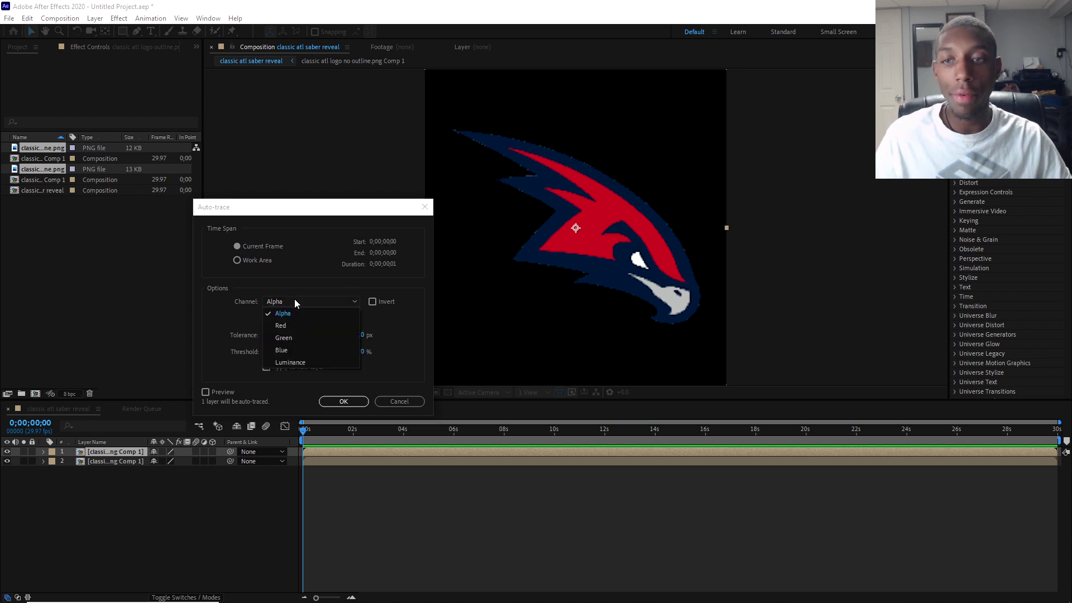
pyautogui.click(299, 298)
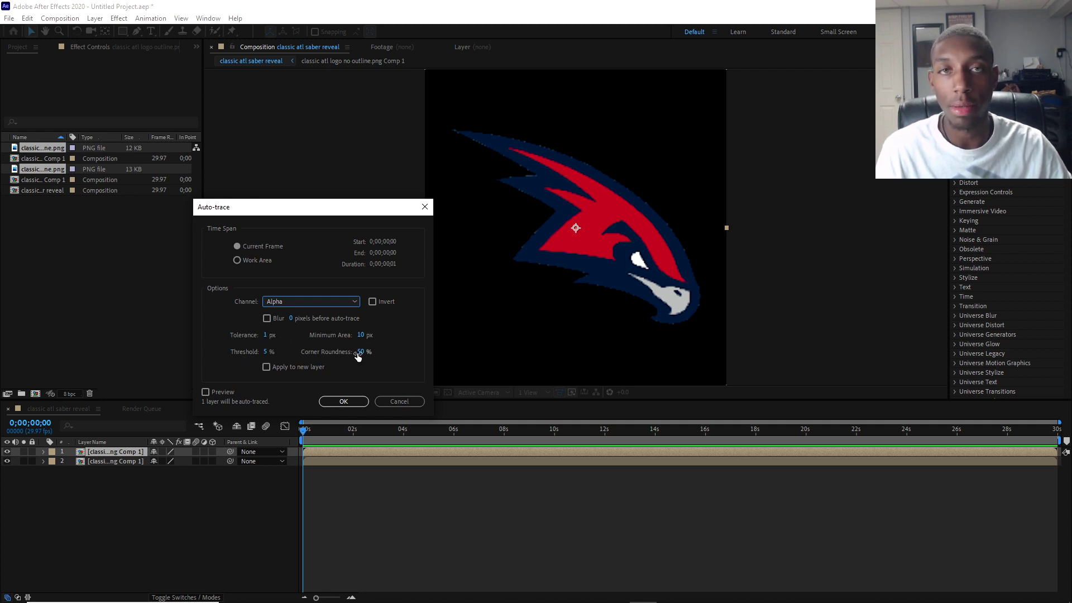
pyautogui.click(339, 403)
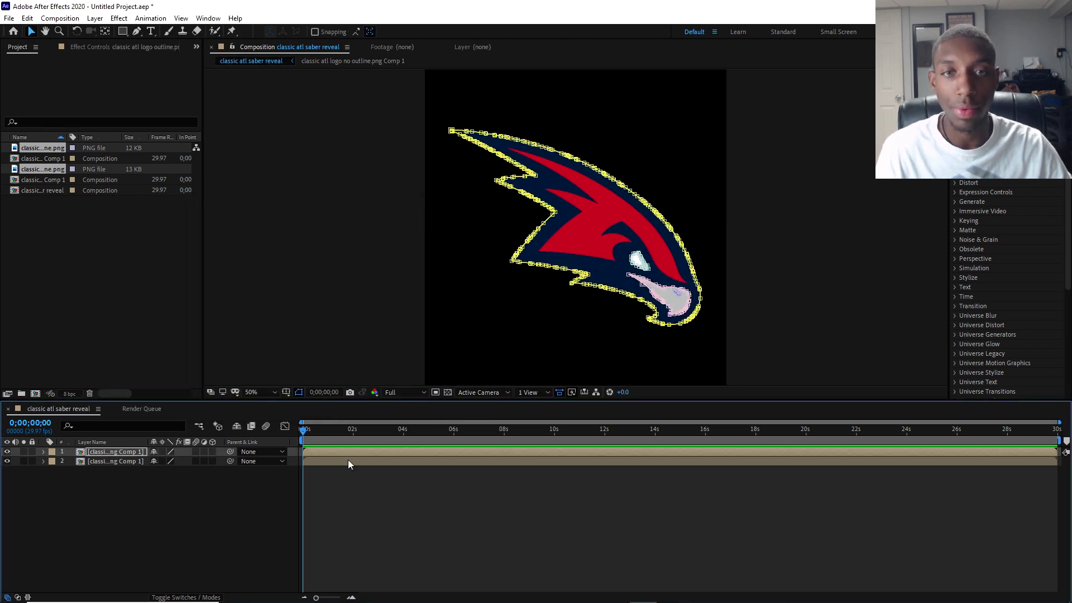
# - Hide the outline logo layer so only the no-outline logo stays visible
pyautogui.click(314, 458)
pyautogui.click(315, 452)
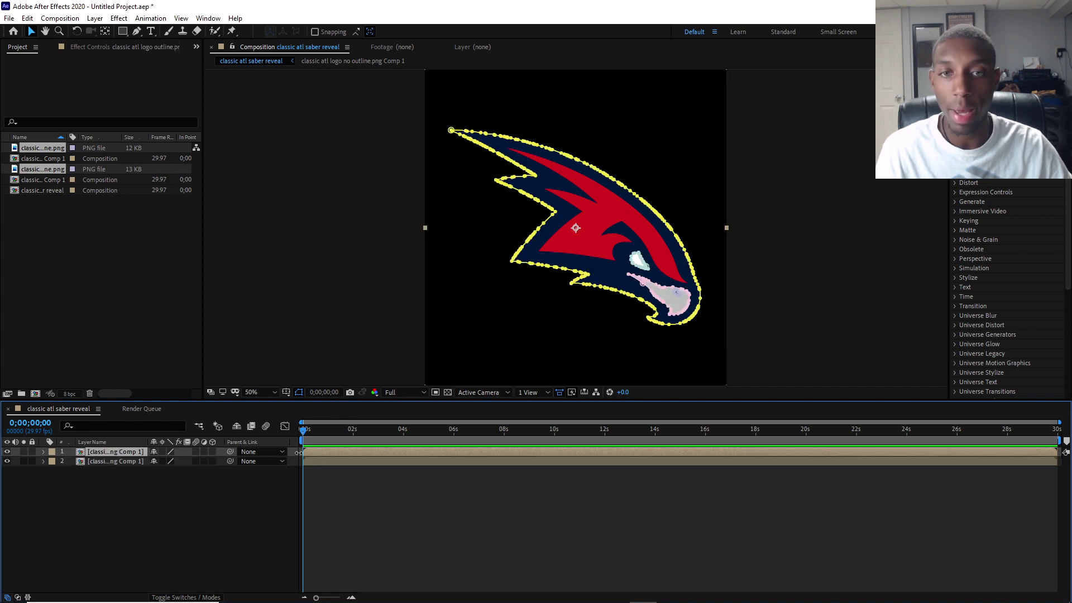
pyautogui.click(7, 461)
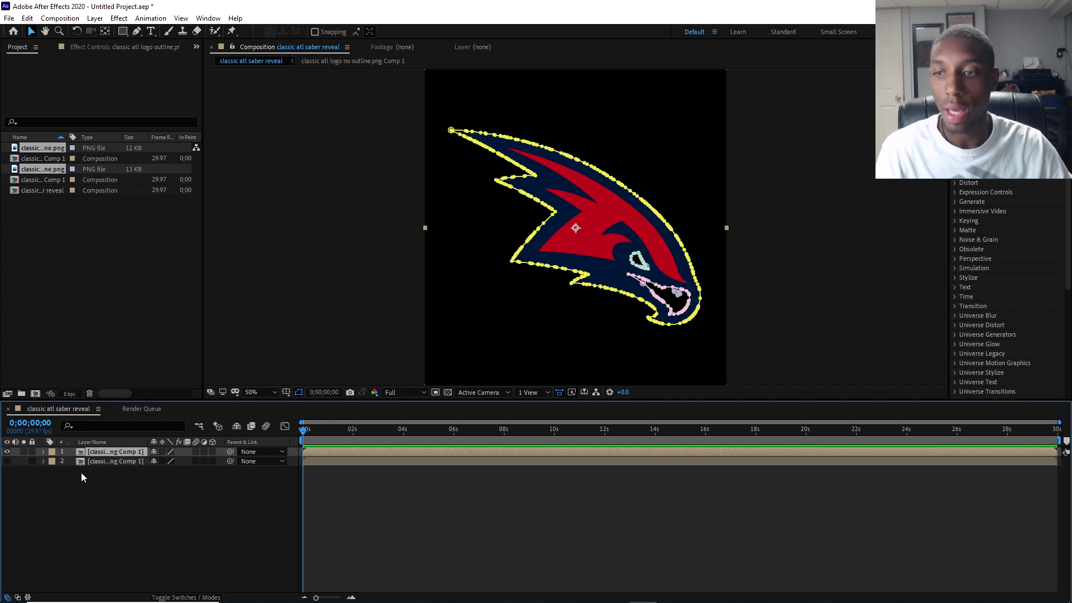
pyautogui.click(113, 463)
pyautogui.click(8, 451)
pyautogui.click(7, 461)
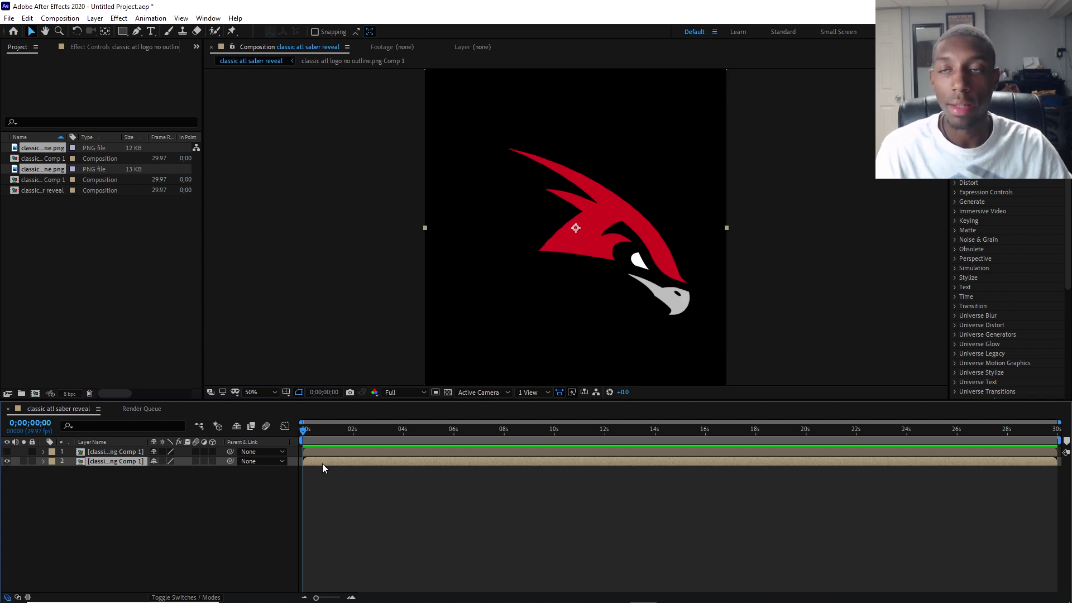
# - Auto-trace the no-outline logo layer into masks
pyautogui.click(95, 19)
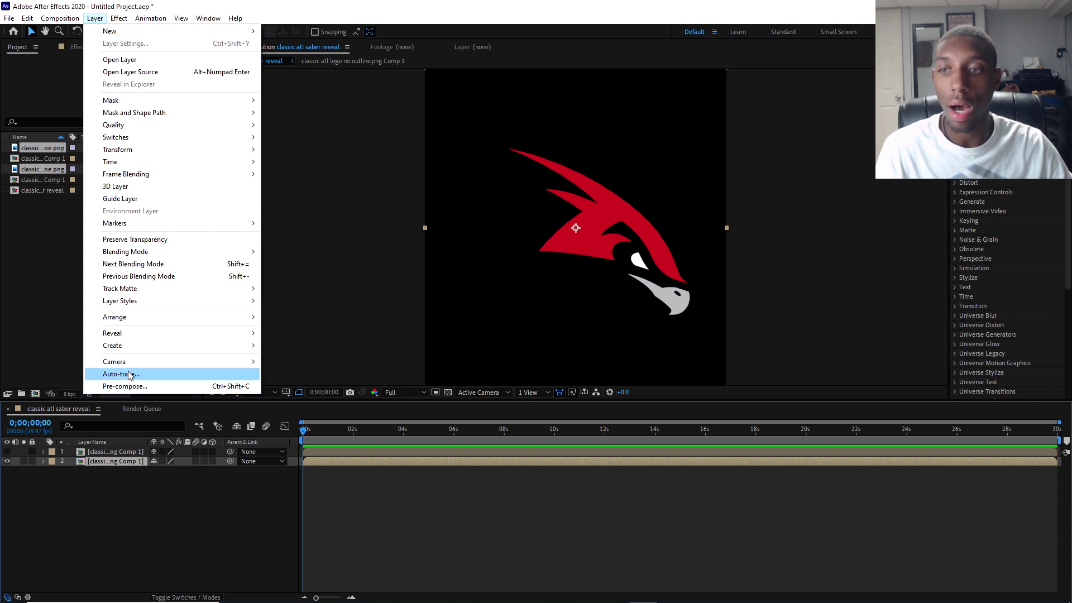
pyautogui.click(130, 374)
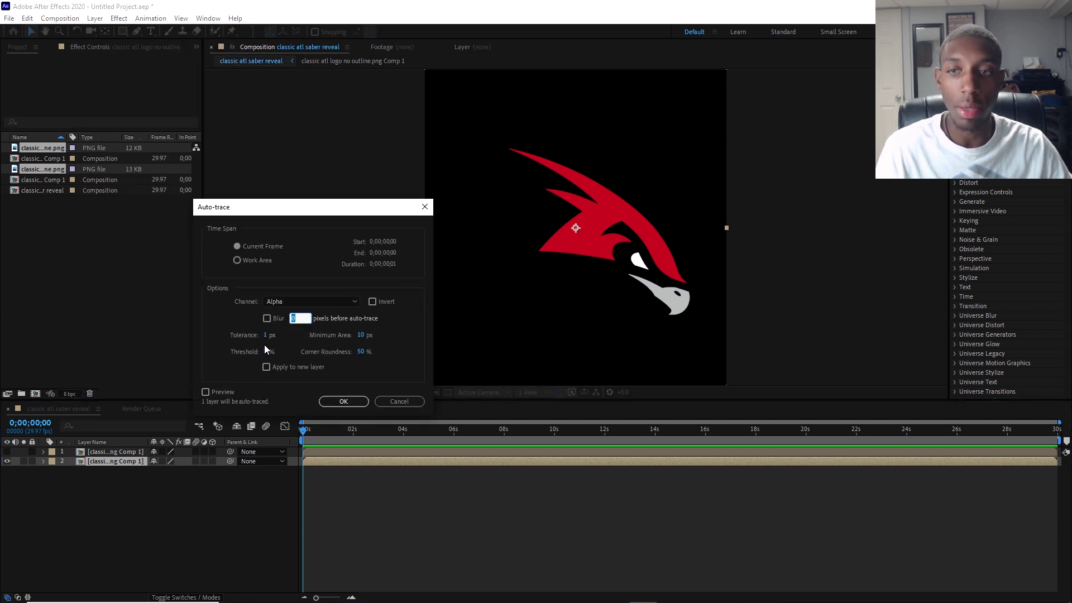
pyautogui.click(329, 403)
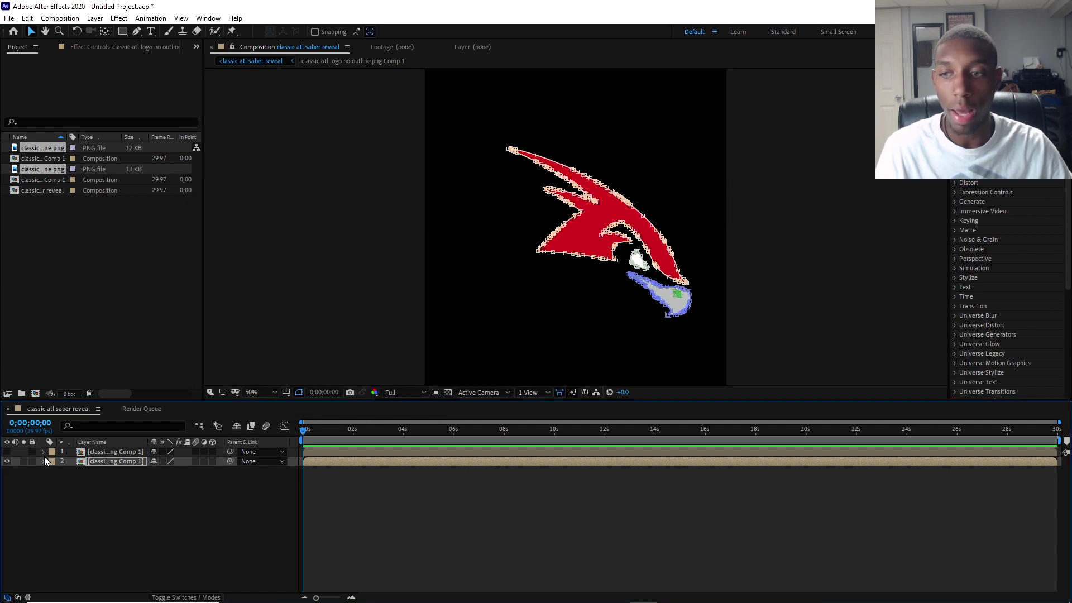
# - Check both layers' masks, make the outline logo layer visible again, and collapse Effects & Presets
pyautogui.click(99, 453)
pyautogui.click(98, 459)
pyautogui.click(99, 453)
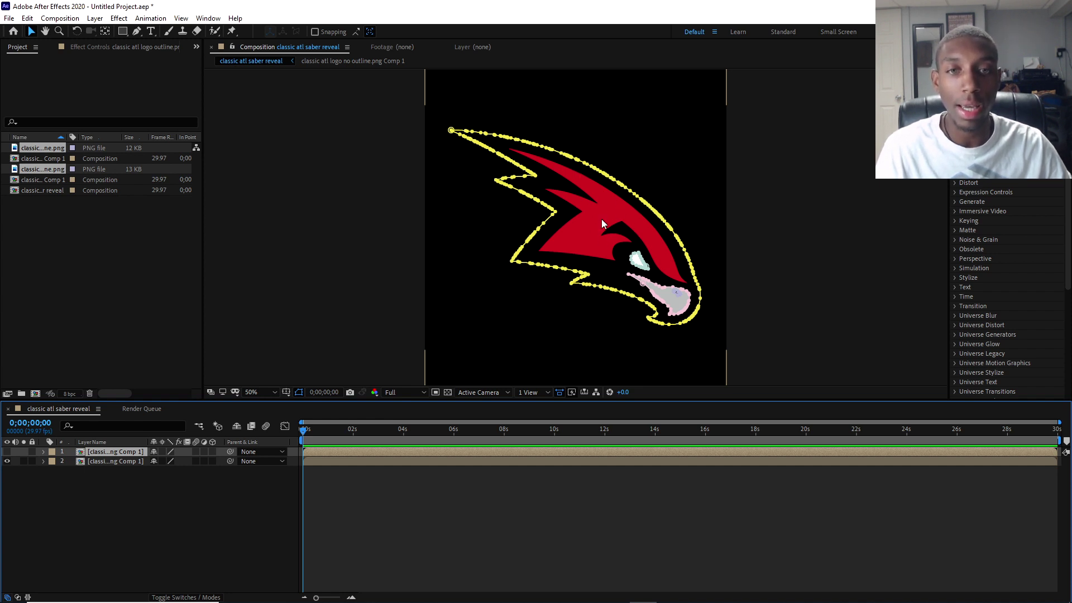
pyautogui.click(109, 461)
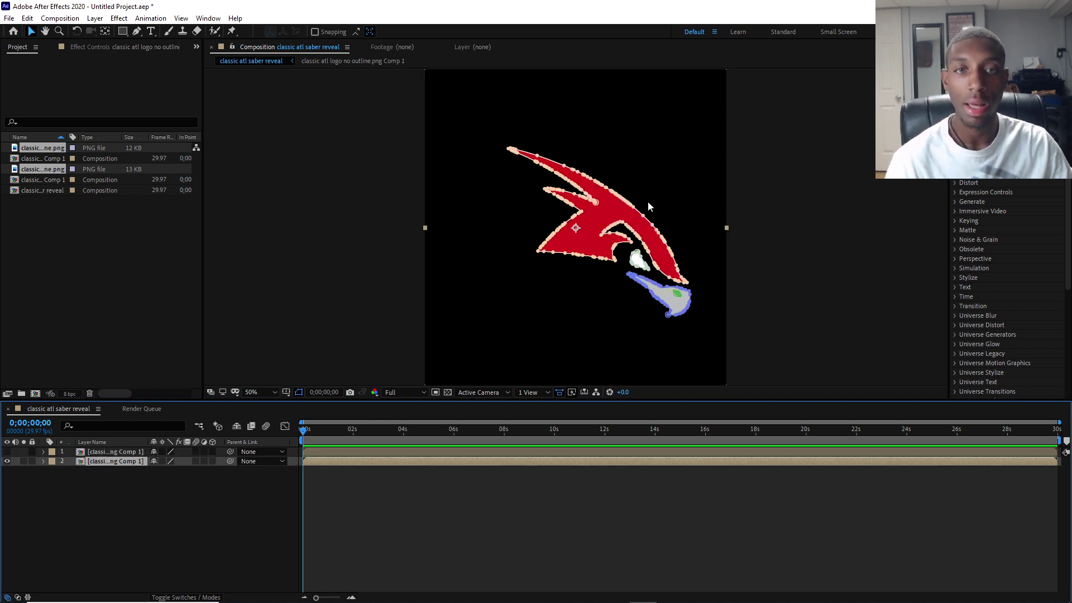
pyautogui.click(110, 452)
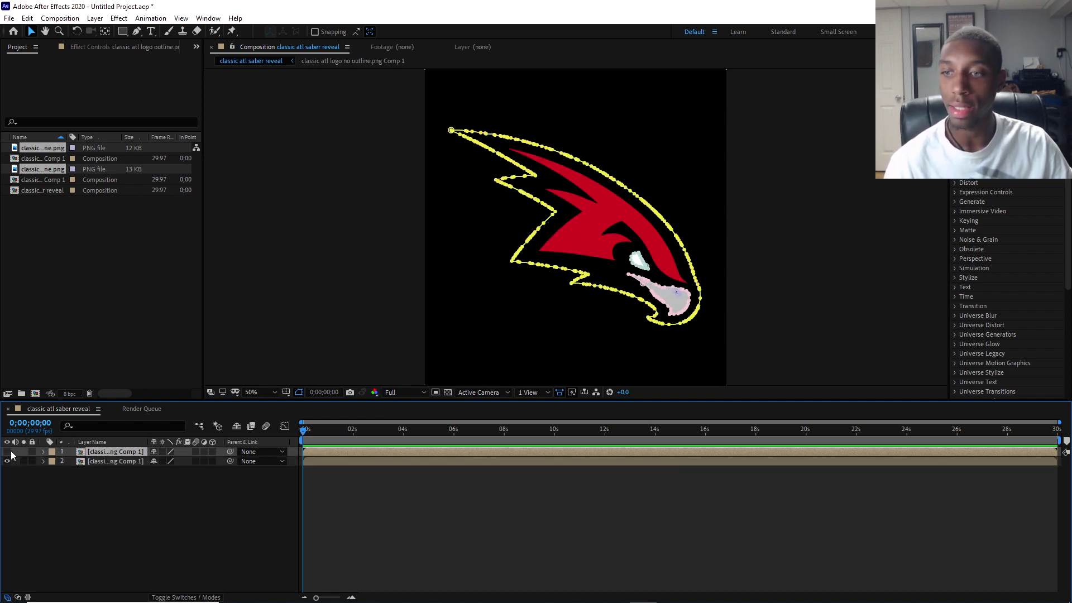
pyautogui.click(7, 451)
pyautogui.keyDown('shift'); pyautogui.click(123, 461); pyautogui.keyUp('shift')
pyautogui.click(120, 455)
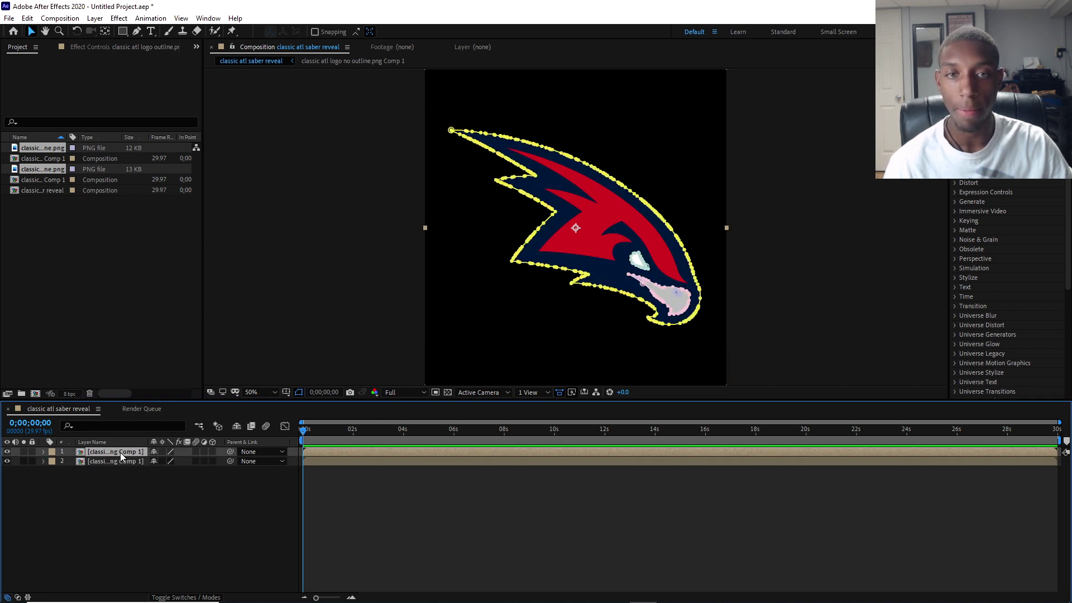
pyautogui.click(115, 460)
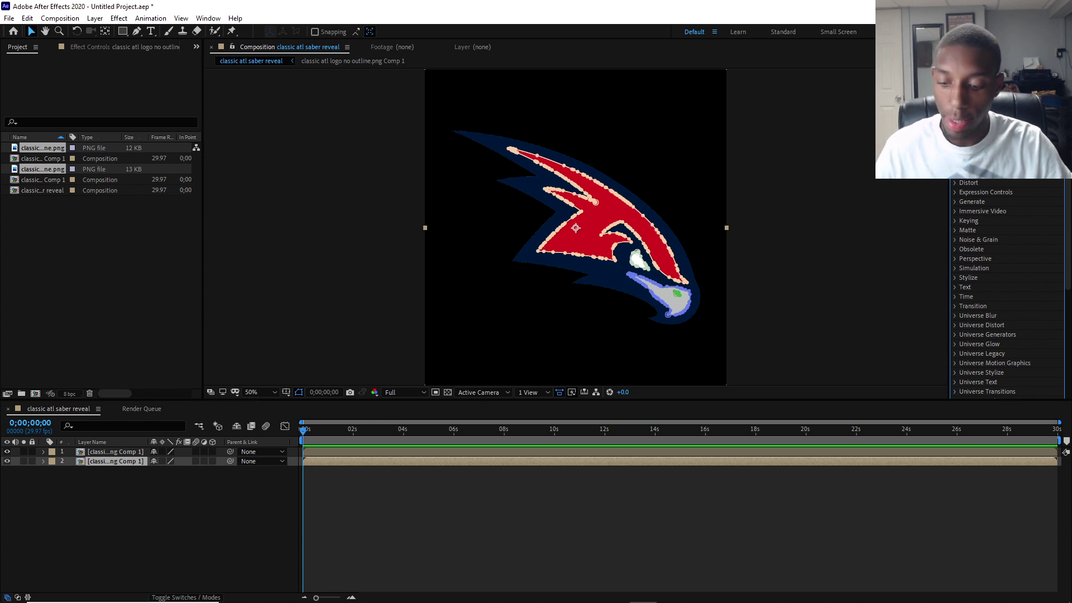
pyautogui.hotkey('ctrl', '5')
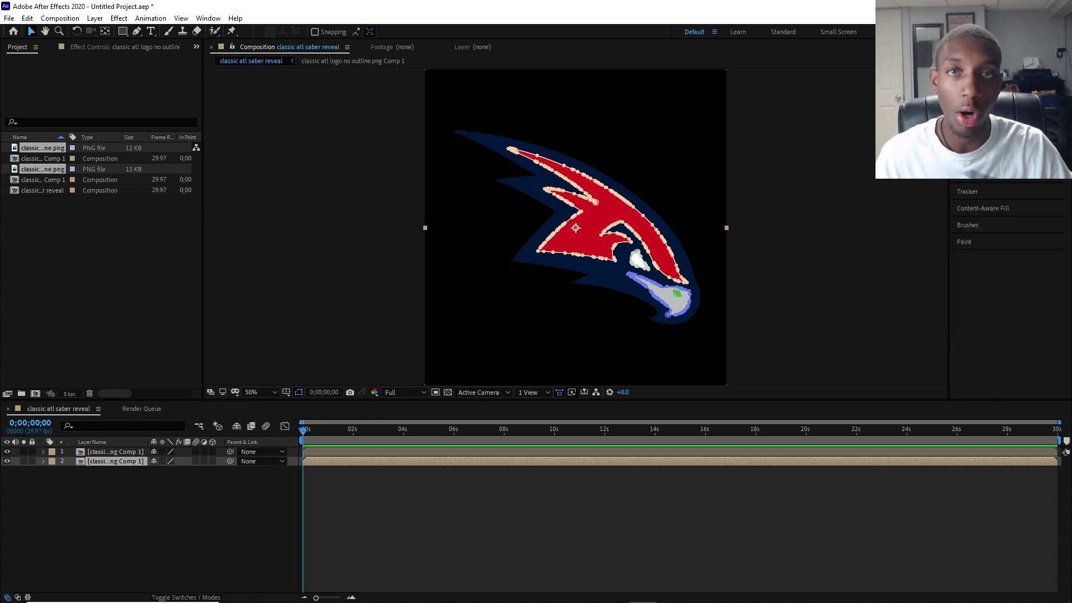
# - Apply Saber to the outline logo layer with the Ghost preset and expand its Customize Core settings
pyautogui.click(349, 452)
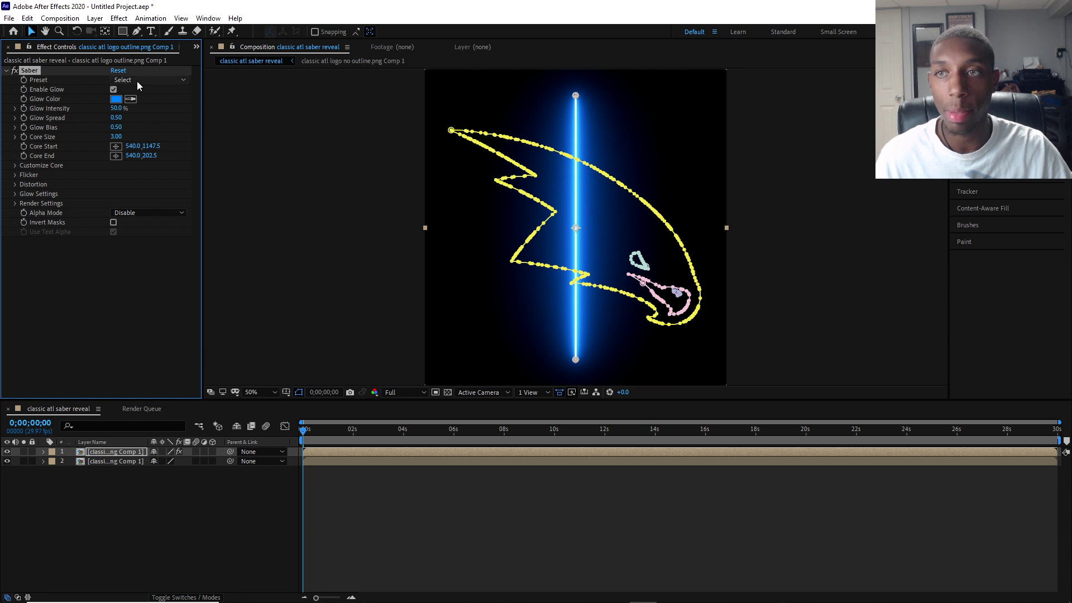
pyautogui.click(116, 80)
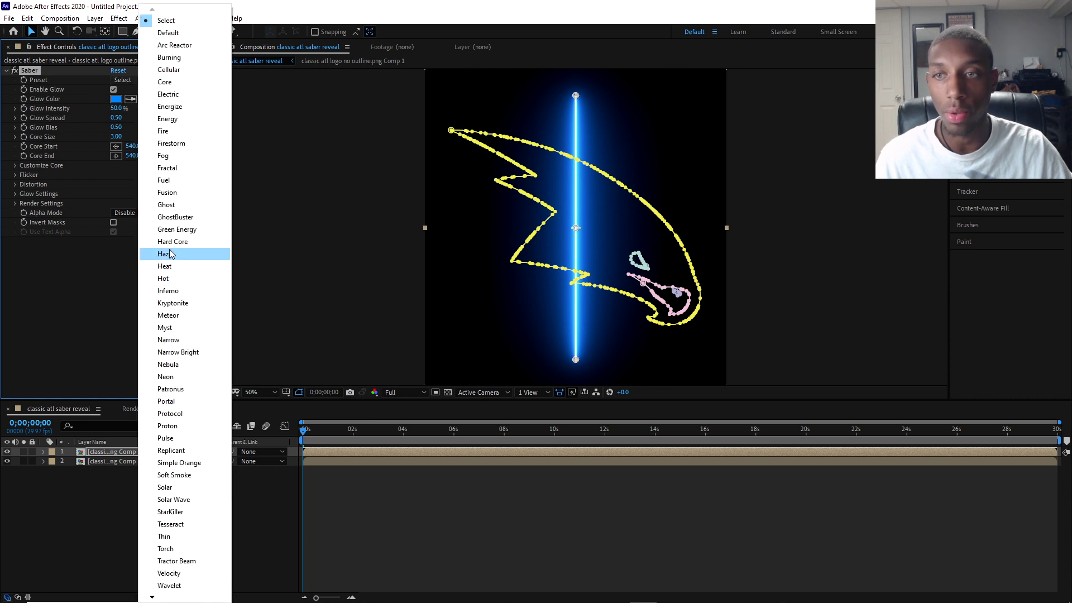
pyautogui.click(168, 205)
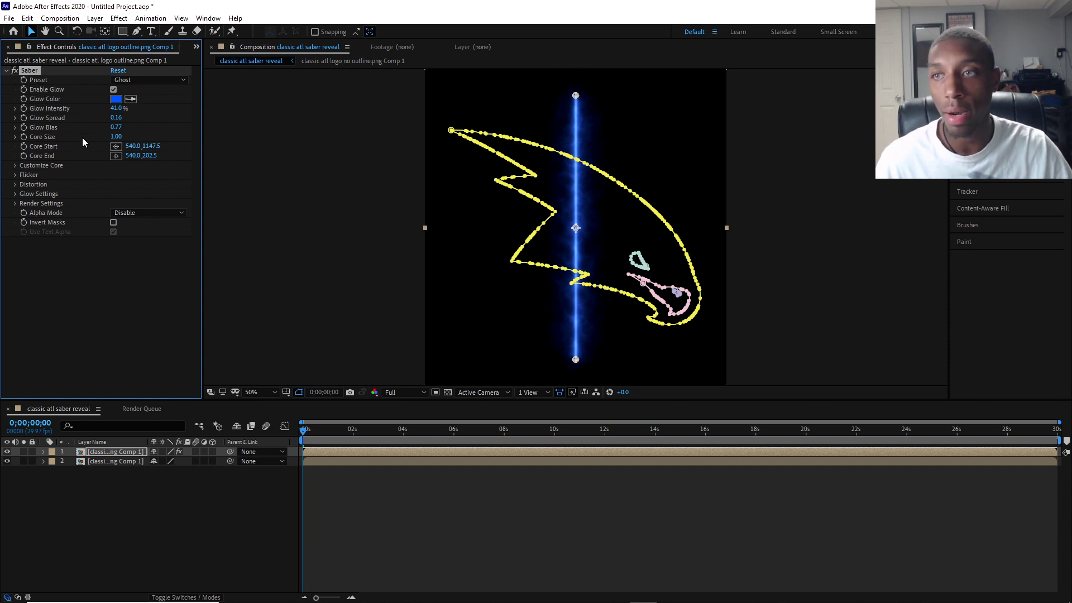
pyautogui.click(16, 166)
pyautogui.click(149, 175)
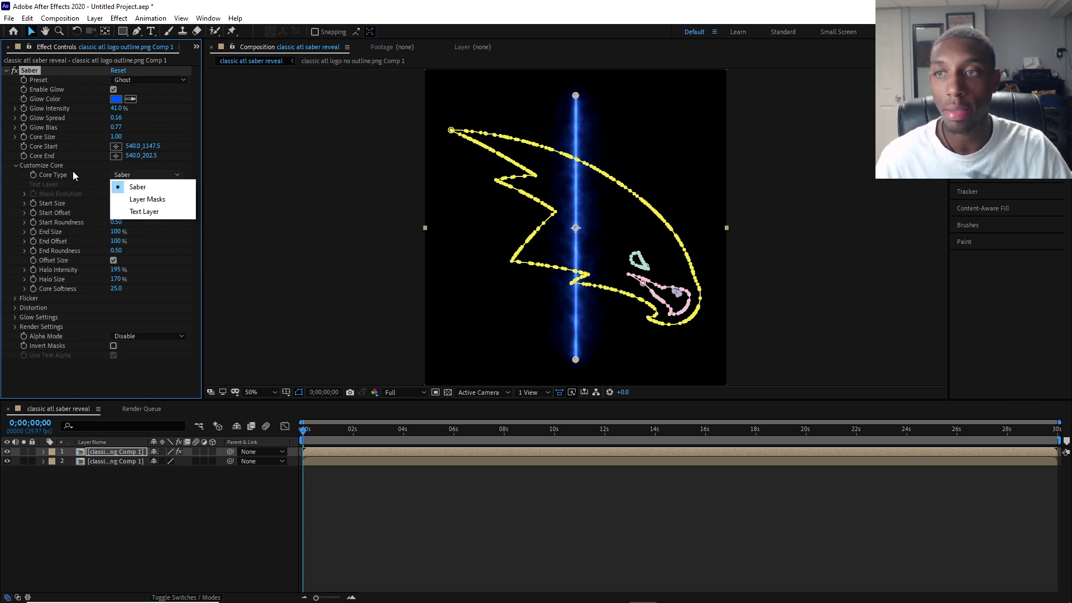
# - Make the saber follow the layer masks and composite it transparently over the logo
pyautogui.click(162, 199)
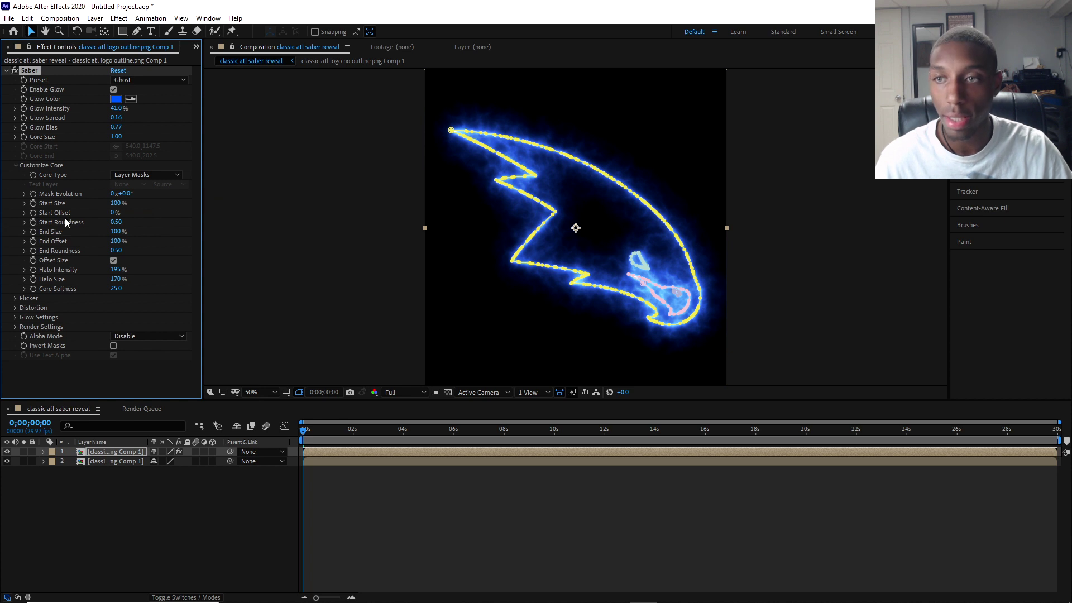
pyautogui.click(16, 327)
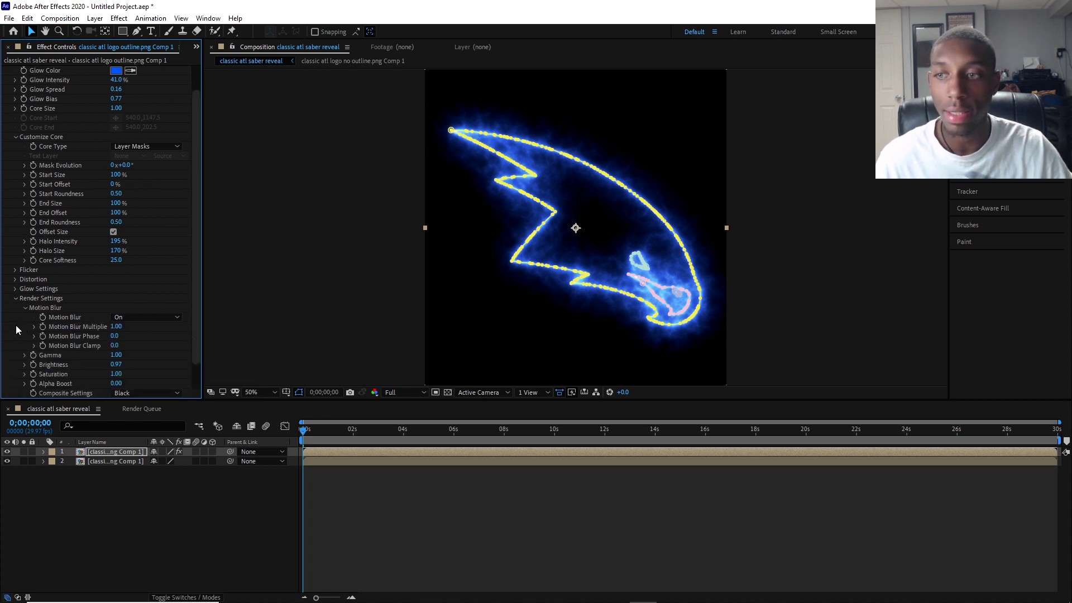
pyautogui.click(123, 394)
pyautogui.click(148, 406)
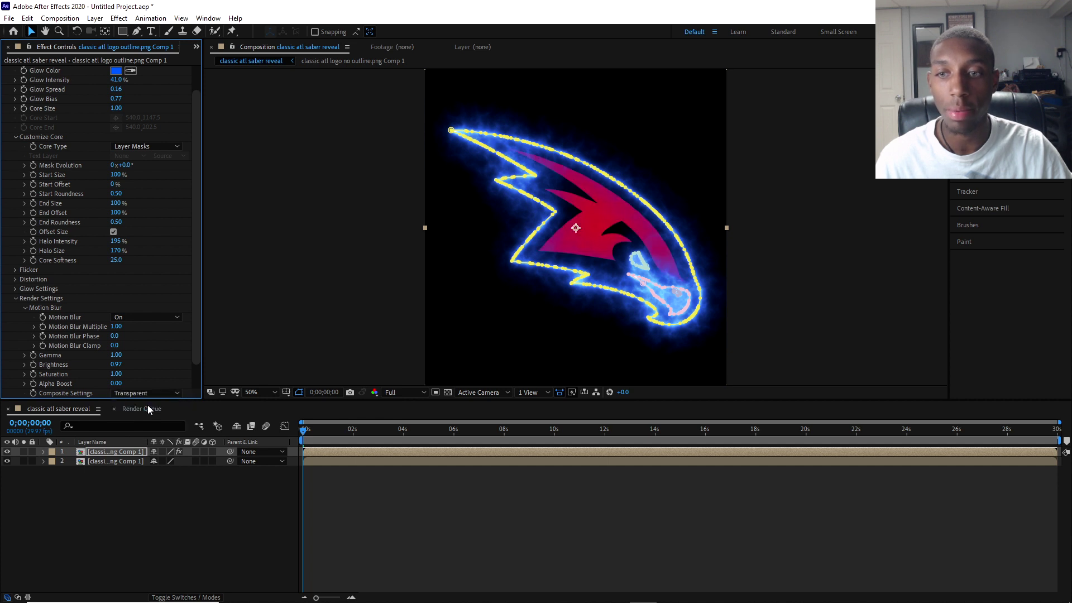
pyautogui.click(447, 392)
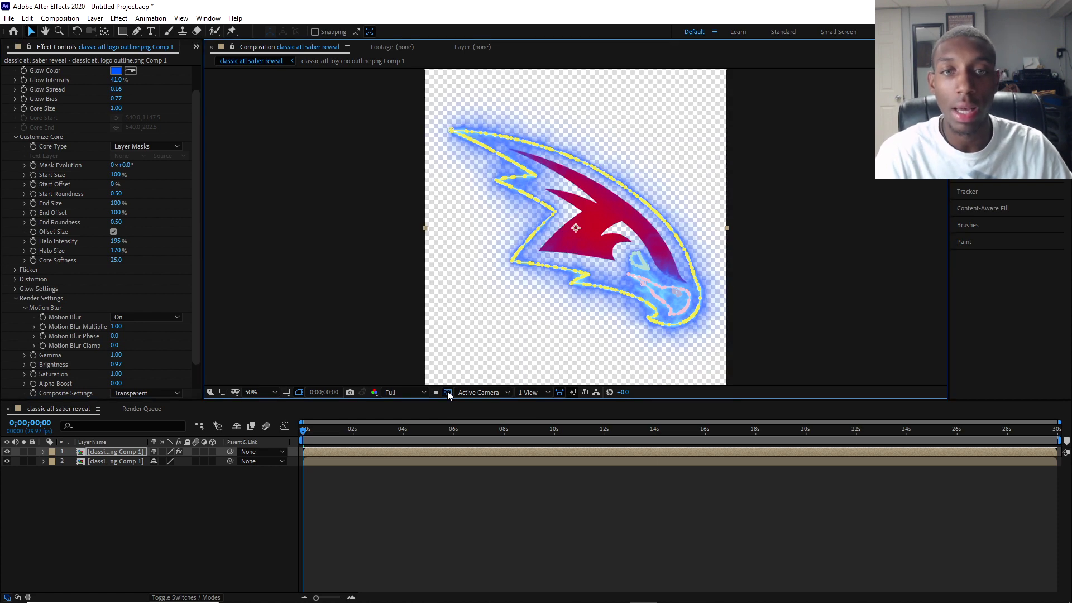
pyautogui.click(447, 392)
pyautogui.click(447, 393)
pyautogui.click(447, 393)
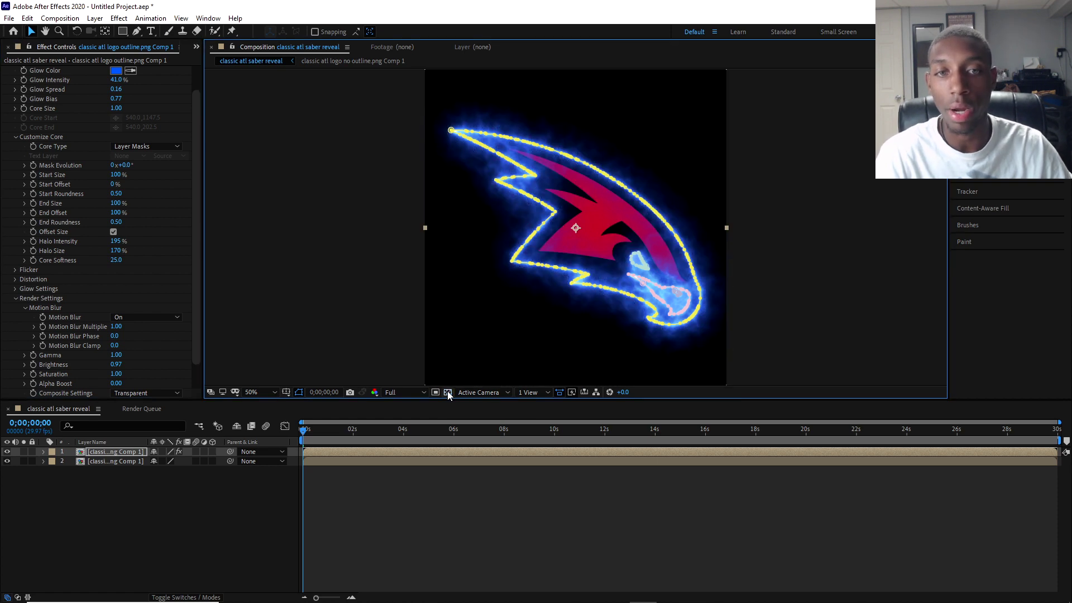
pyautogui.click(267, 426)
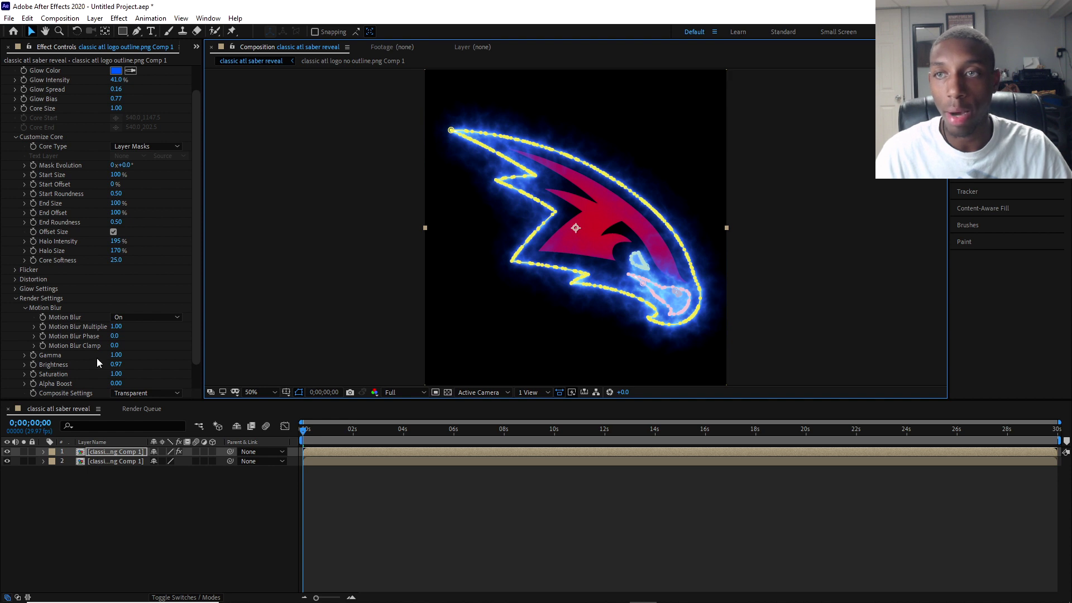
# - Change the saber glow colour to red (FF0000), then select the no-outline logo layer
pyautogui.click(115, 71)
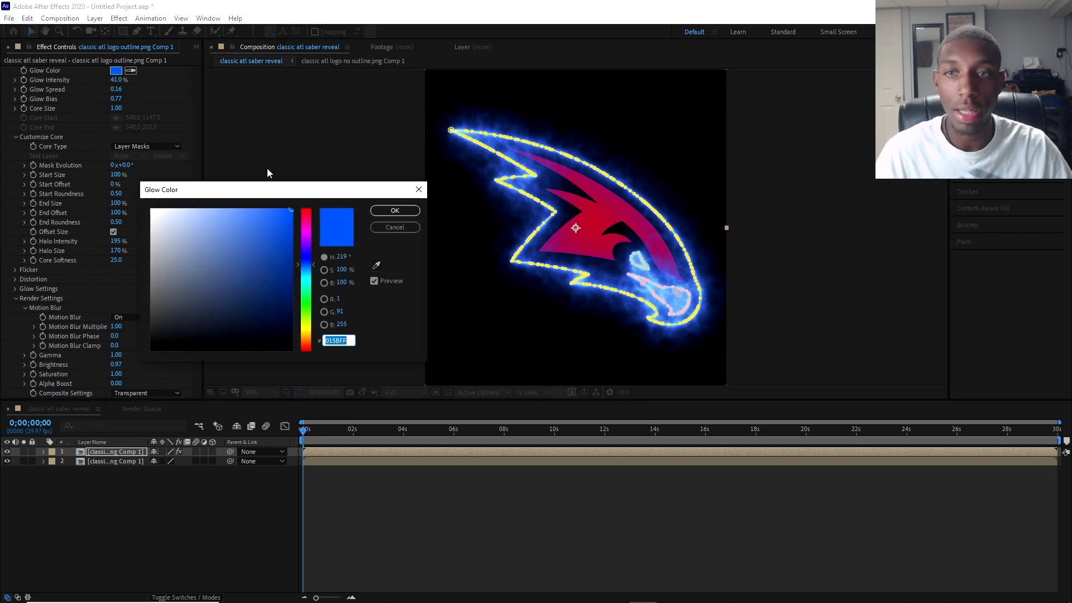
pyautogui.moveTo(306, 256); pyautogui.dragTo(285, 205)
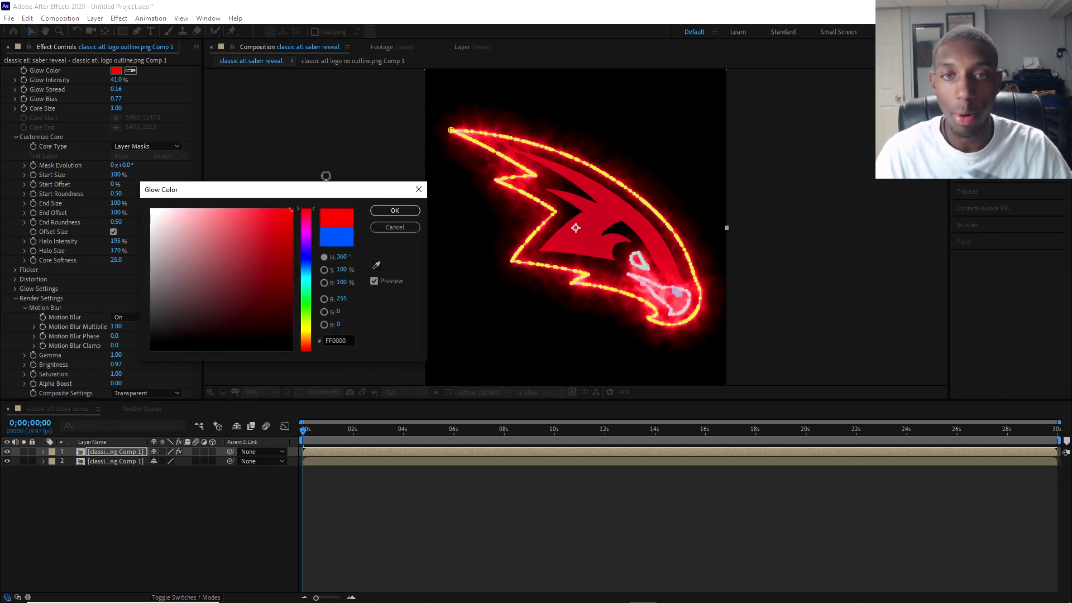
pyautogui.click(384, 210)
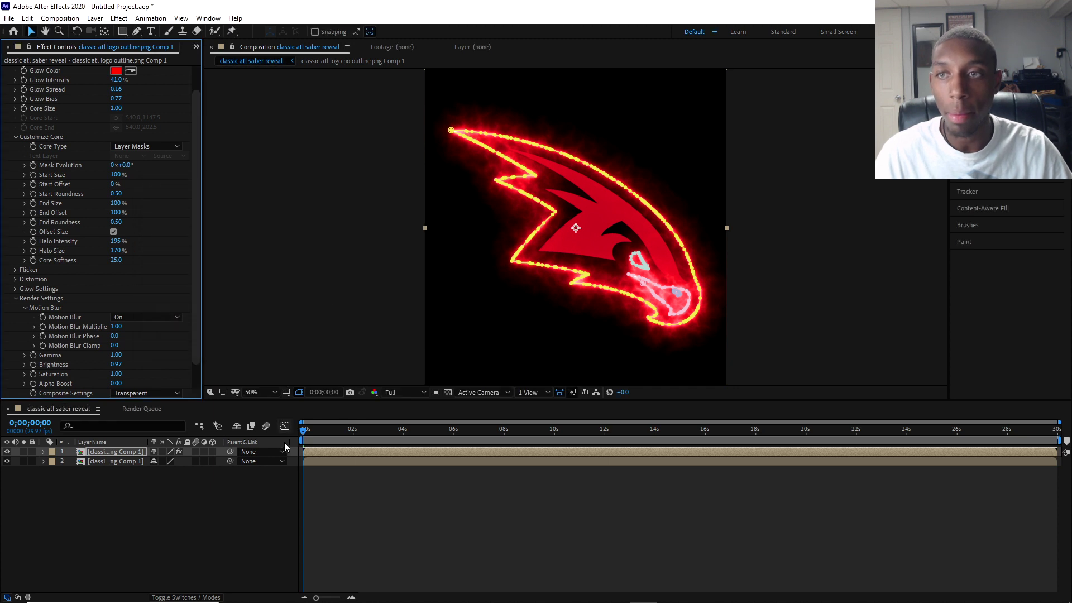
pyautogui.click(334, 462)
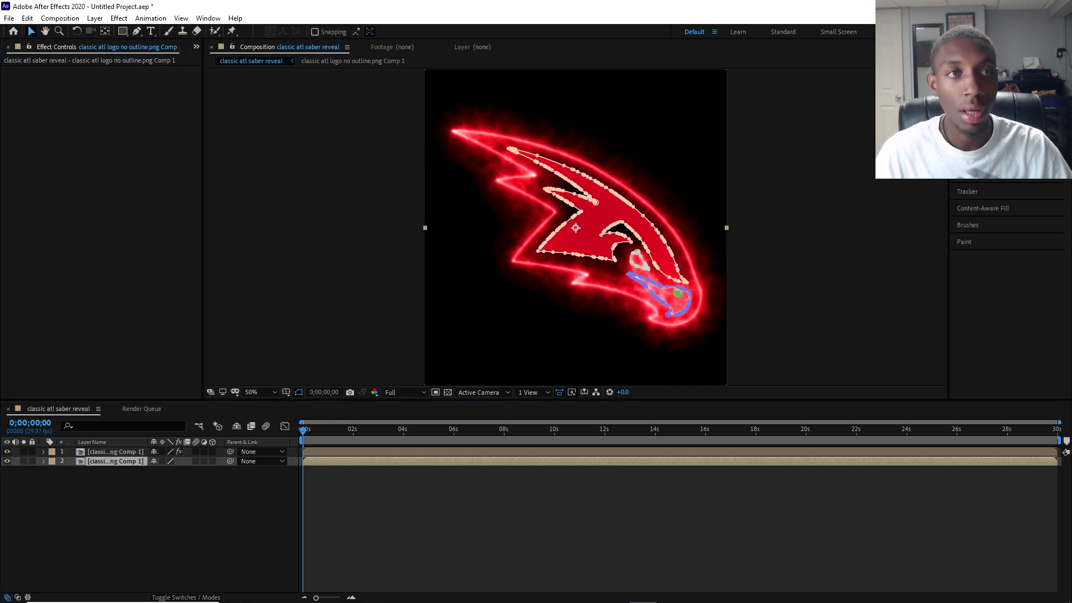
# - Apply Saber to the no-outline logo layer with the Ghost preset and a red glow colour
pyautogui.moveTo(972, 167); pyautogui.dragTo(335, 460)
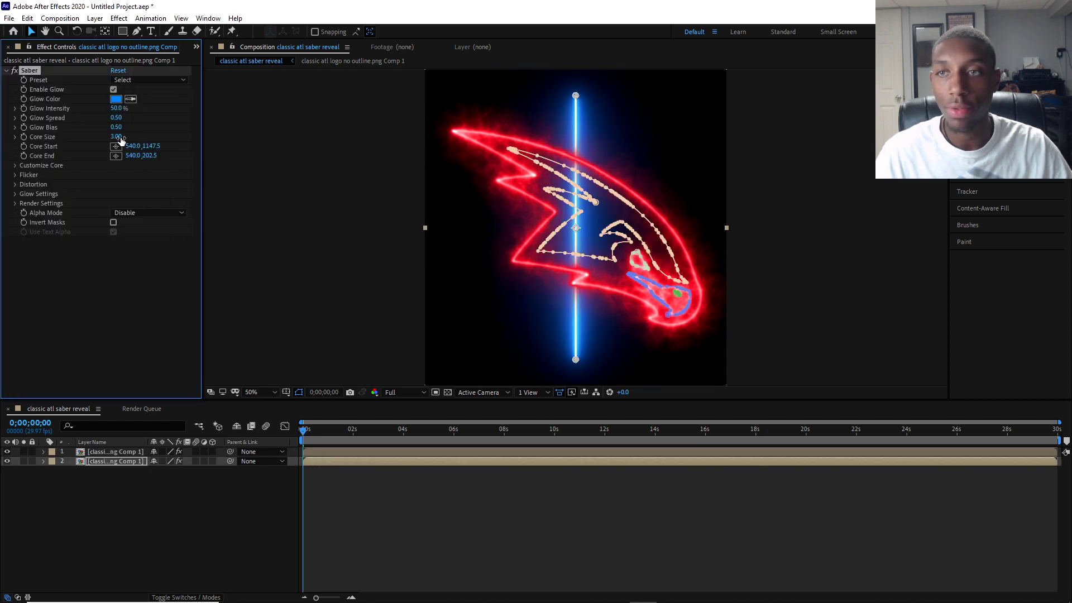
pyautogui.click(143, 80)
pyautogui.click(185, 207)
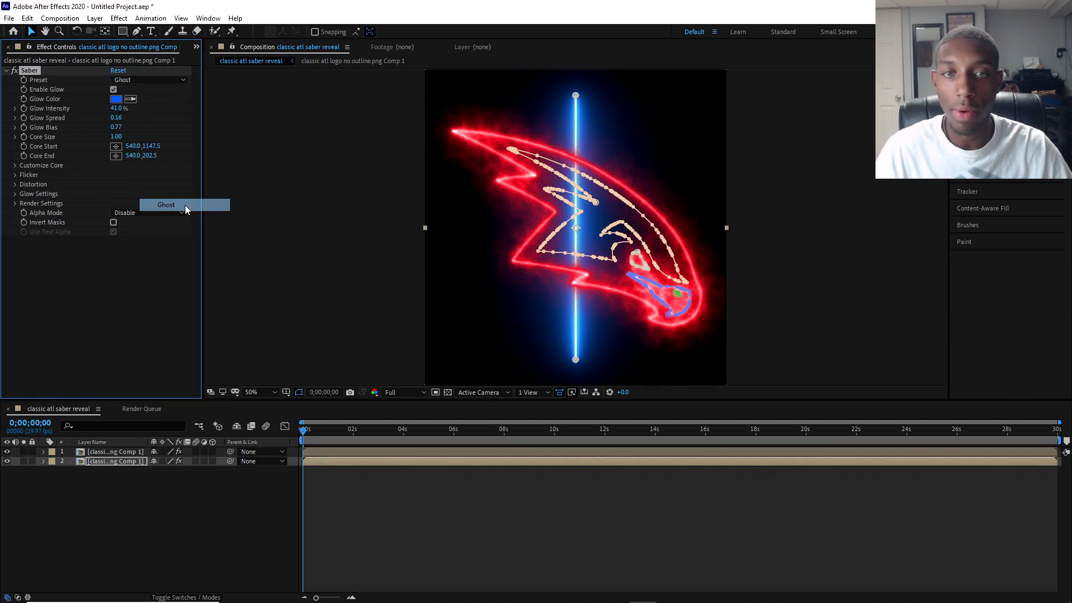
pyautogui.click(116, 100)
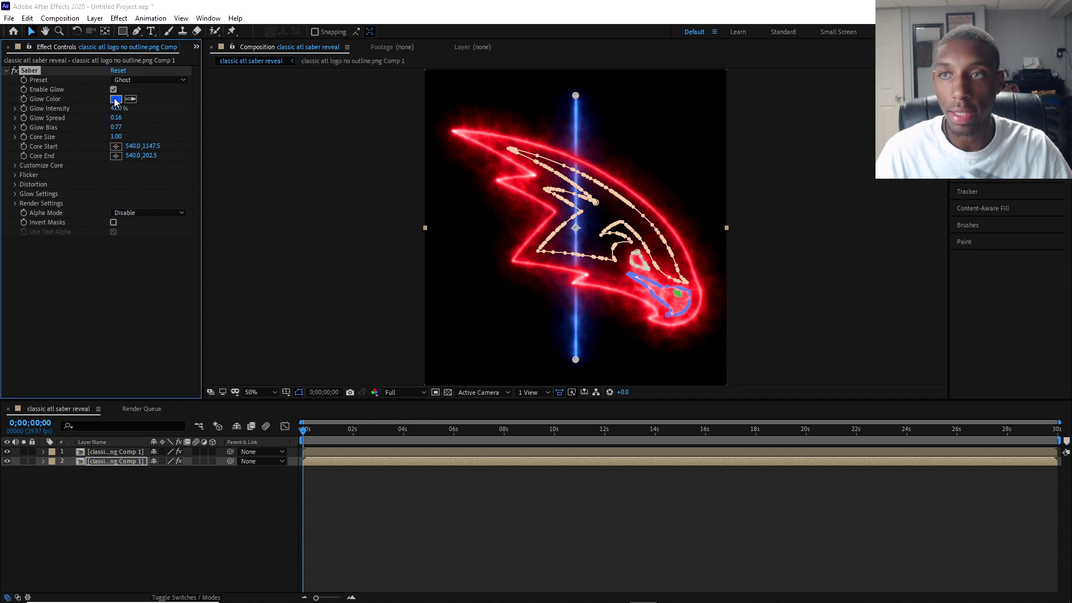
pyautogui.moveTo(306, 262); pyautogui.dragTo(306, 218)
pyautogui.click(305, 210)
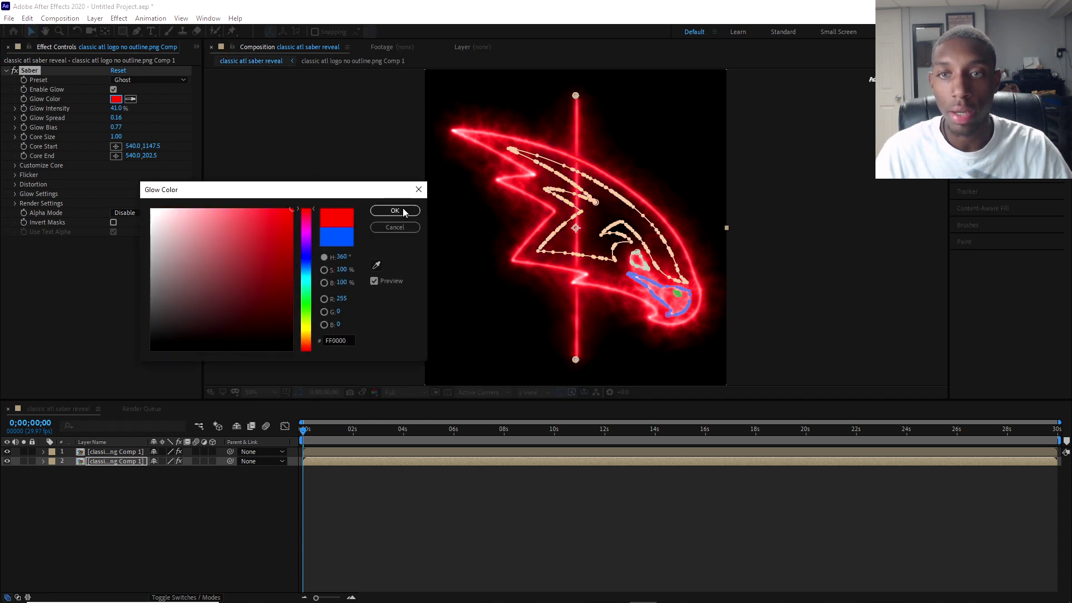
pyautogui.click(395, 210)
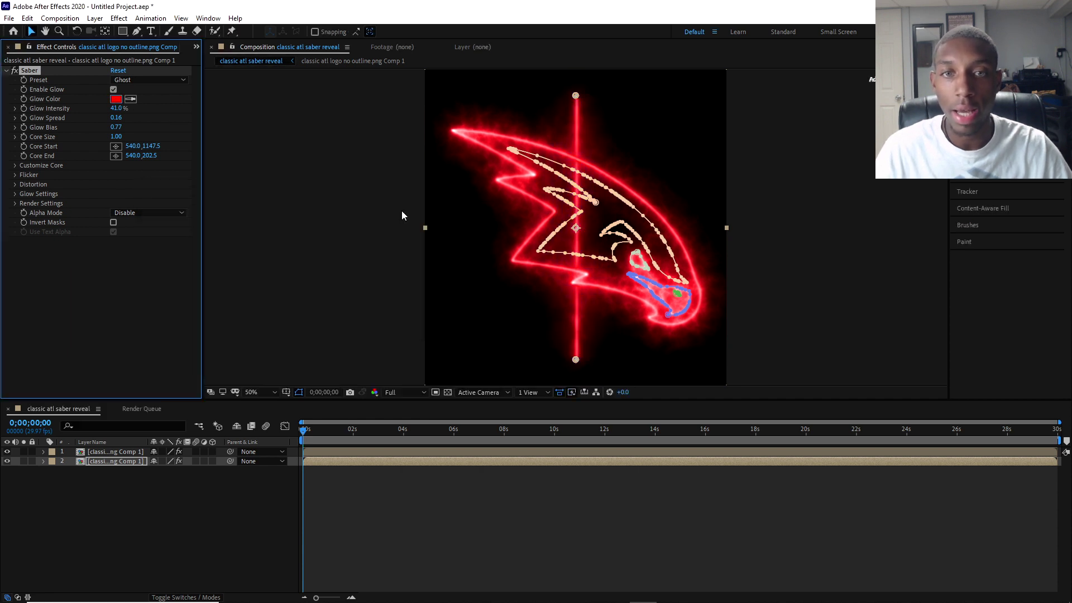
# - Set the Saber Customize Core type to Layer Masks so the glow follows the masks
pyautogui.click(16, 167)
pyautogui.click(148, 174)
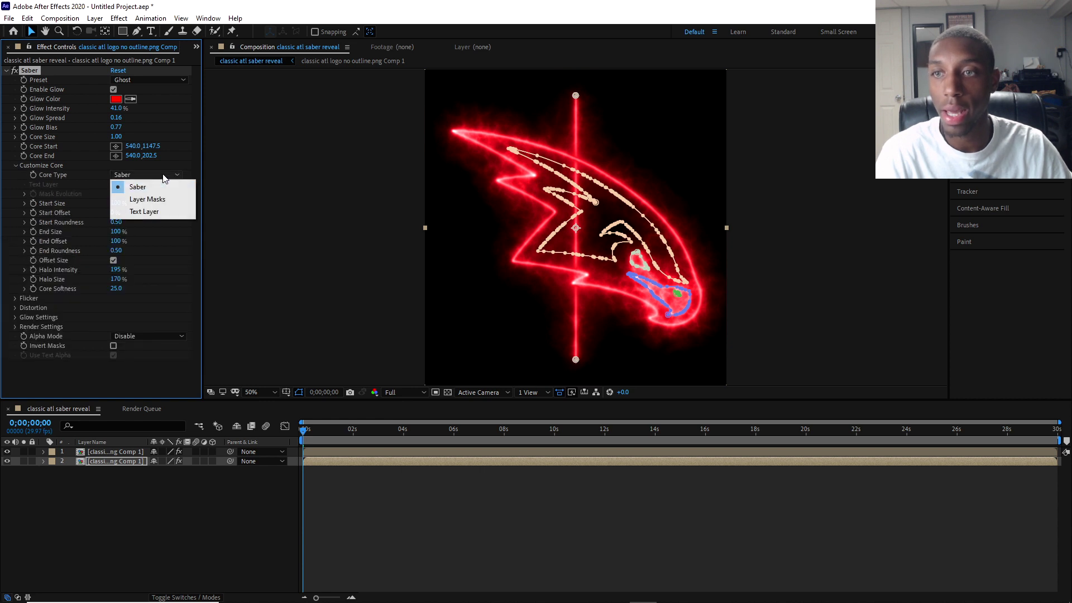
pyautogui.click(168, 200)
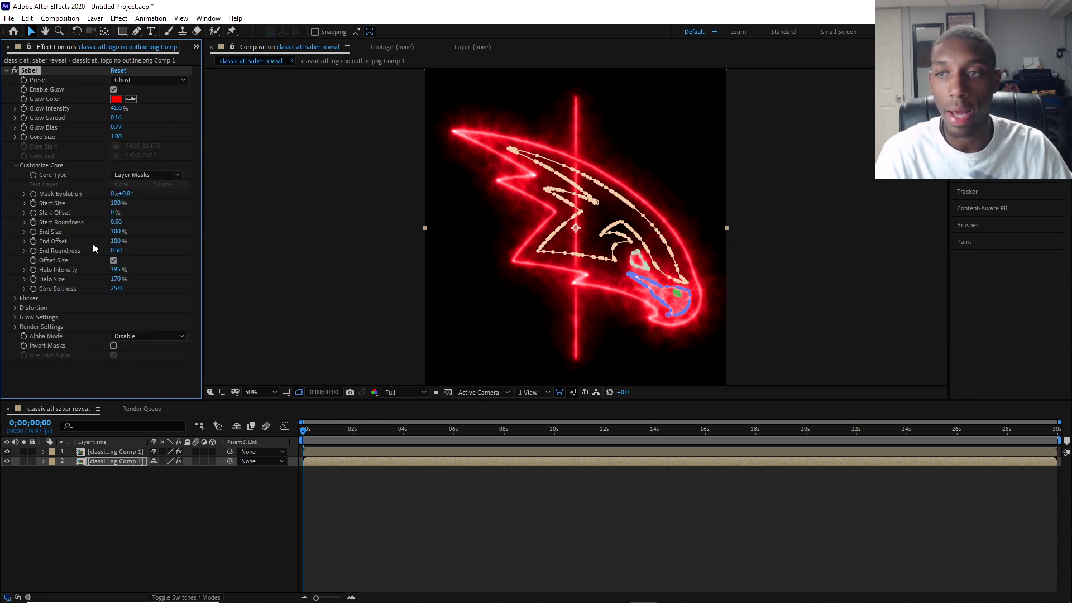
pyautogui.click(259, 292)
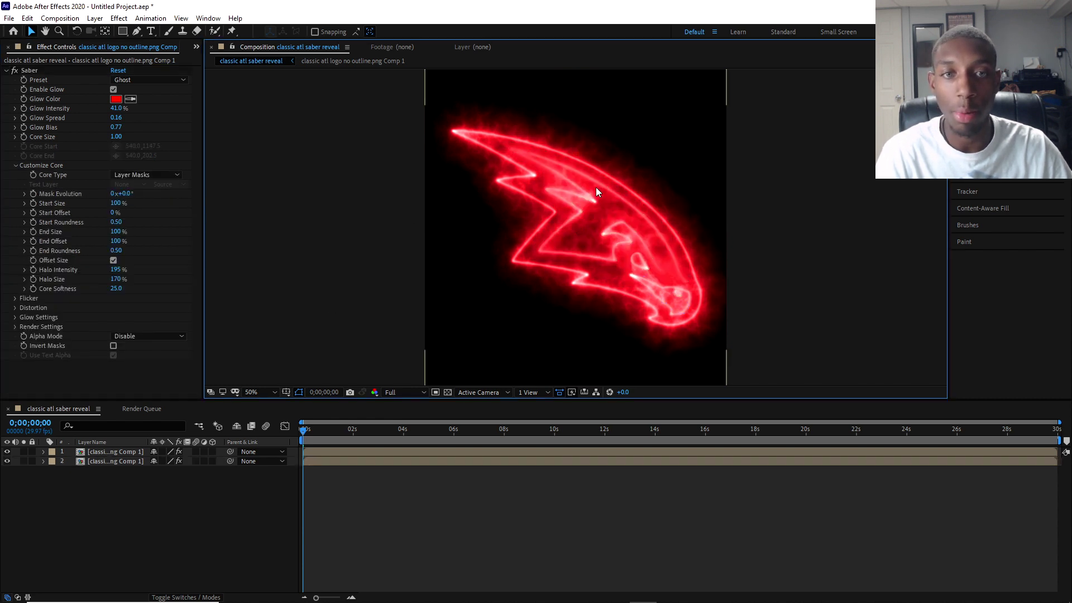
pyautogui.click(15, 326)
pyautogui.scroll(-1, 152, 345)
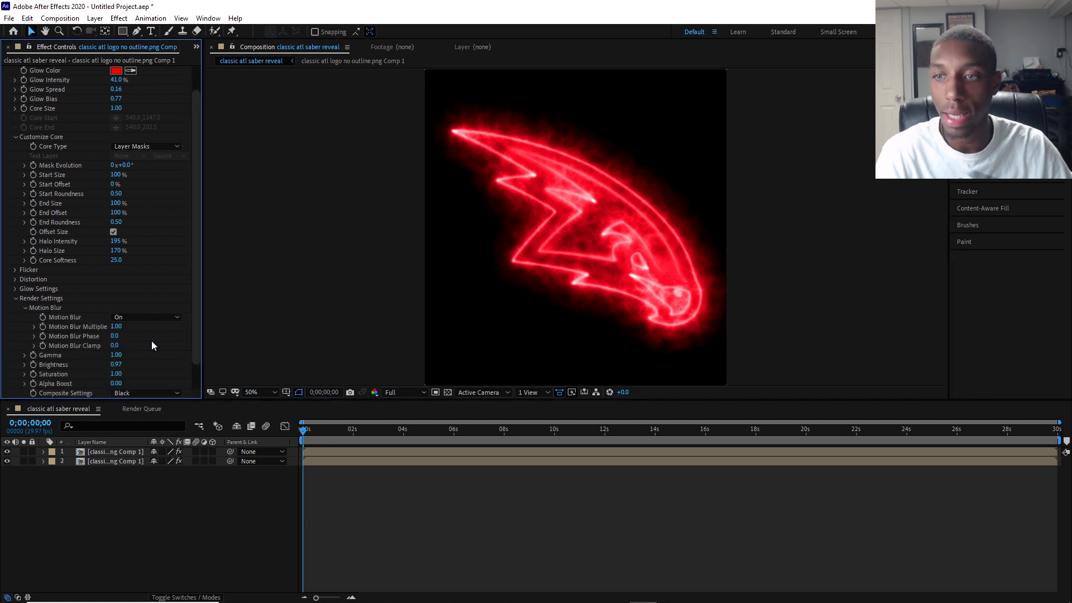
# - Set the saber's Composite Settings to Transparent and the viewer resolution to Quarter
pyautogui.click(151, 392)
pyautogui.click(153, 408)
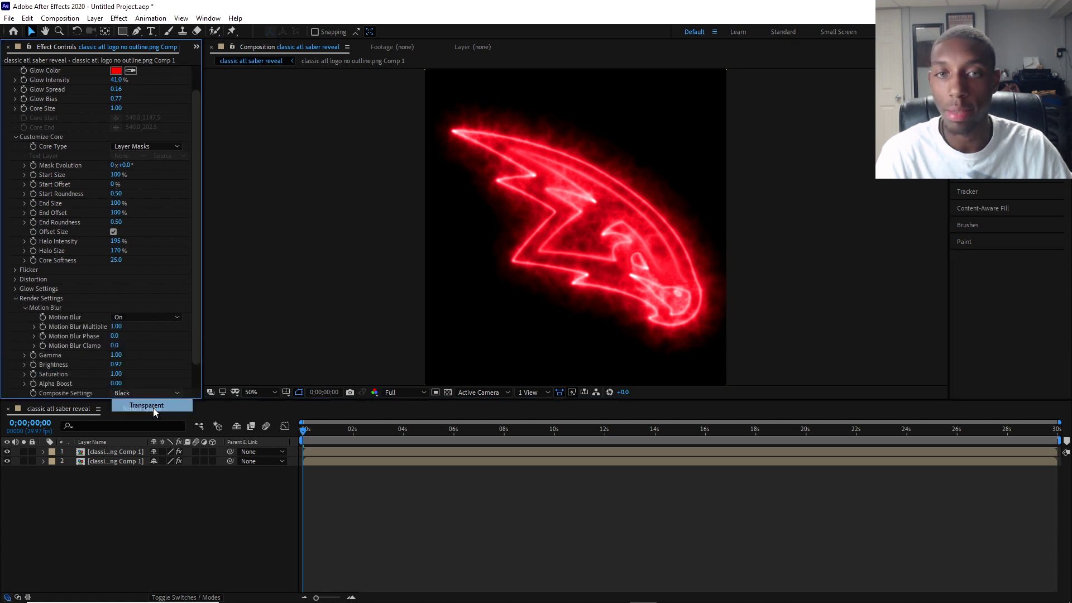
pyautogui.click(397, 511)
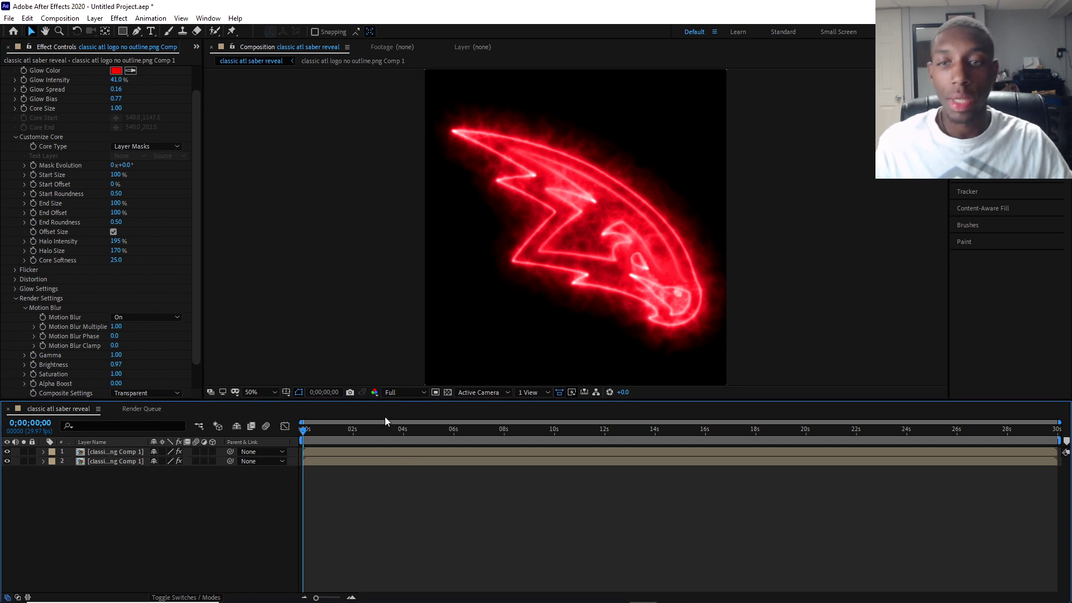
pyautogui.click(401, 392)
pyautogui.click(417, 449)
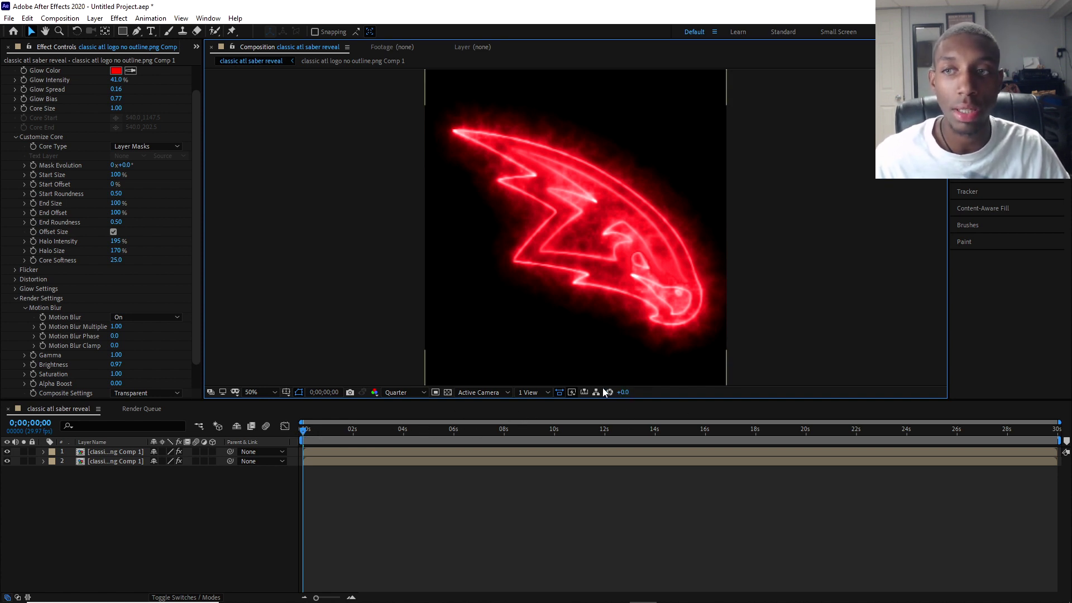
# - Preview the red-glowing hawk animation, return to frame 0, and select the outline logo layer
pyautogui.press('space')
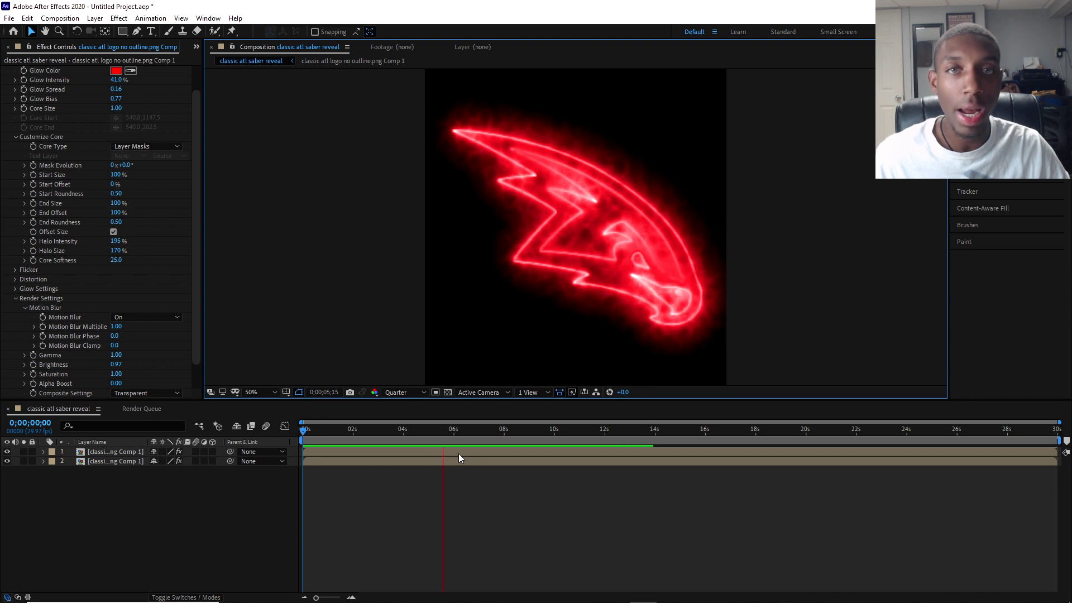
pyautogui.press('space')
pyautogui.press('Home')
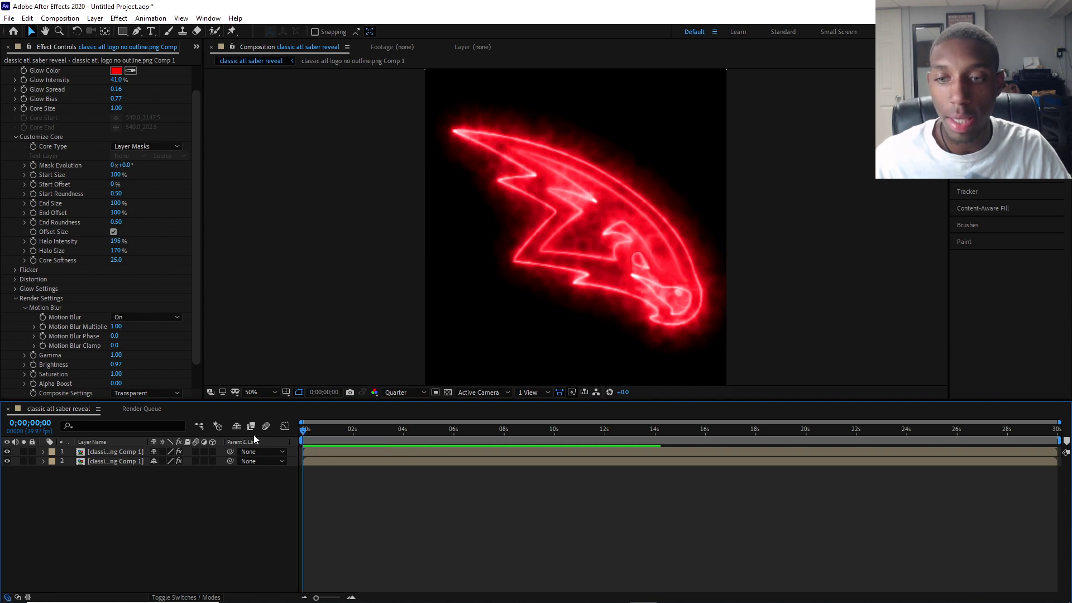
pyautogui.click(313, 453)
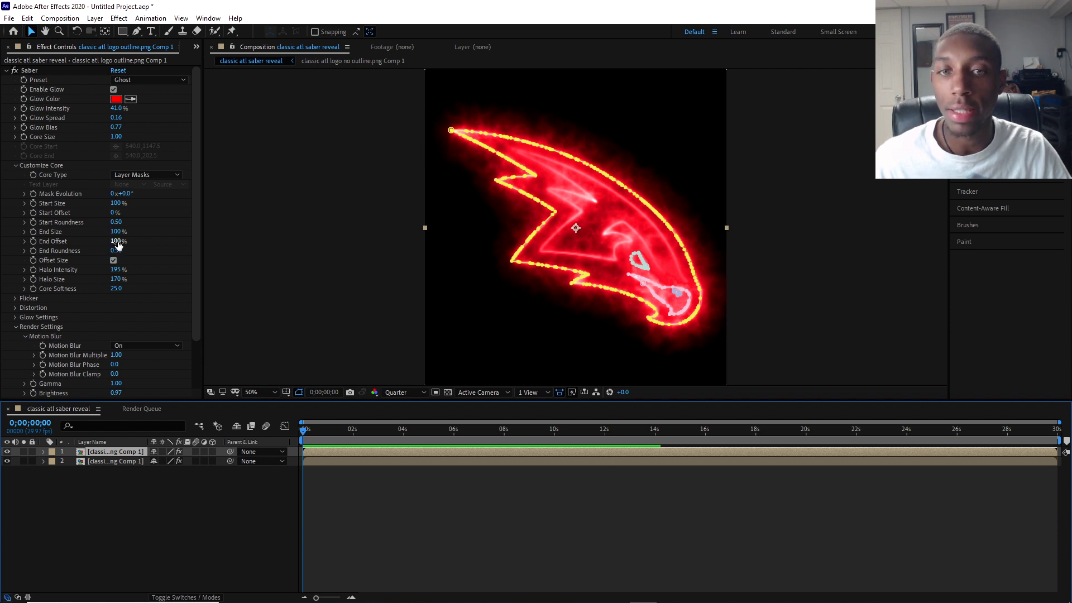
# - Set the outline saber's End Offset to 0% and preview the result
pyautogui.moveTo(118, 244); pyautogui.dragTo(3, 251)
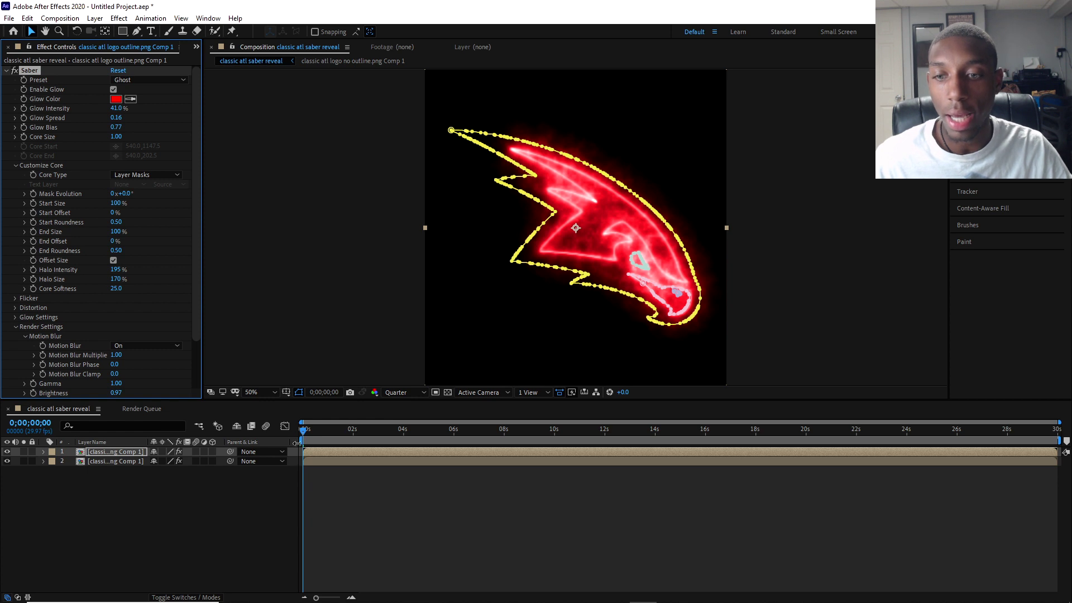
pyautogui.press('space')
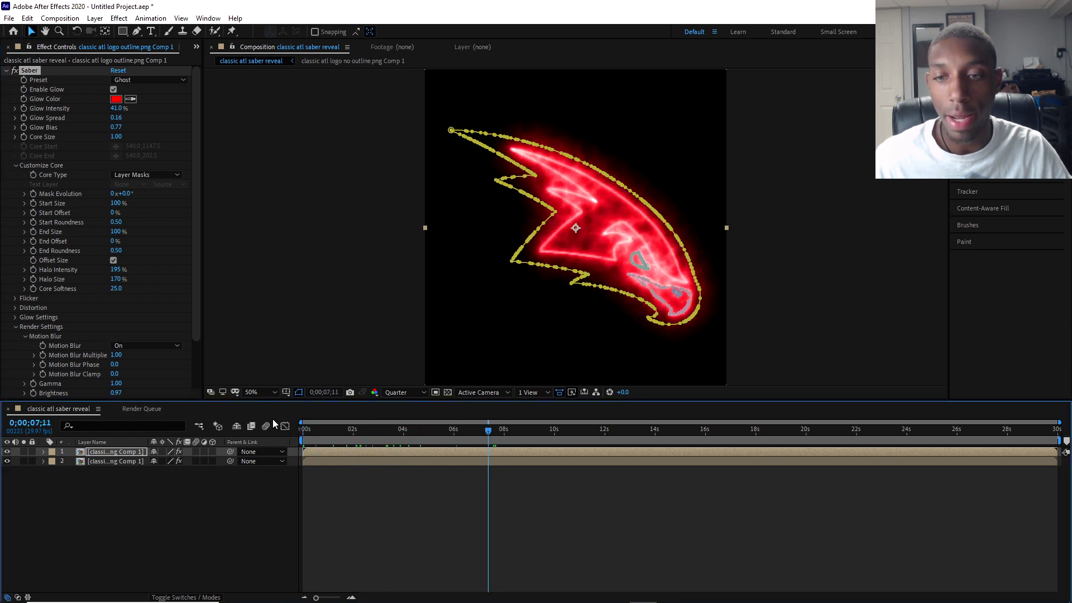
pyautogui.press('space')
pyautogui.click(322, 457)
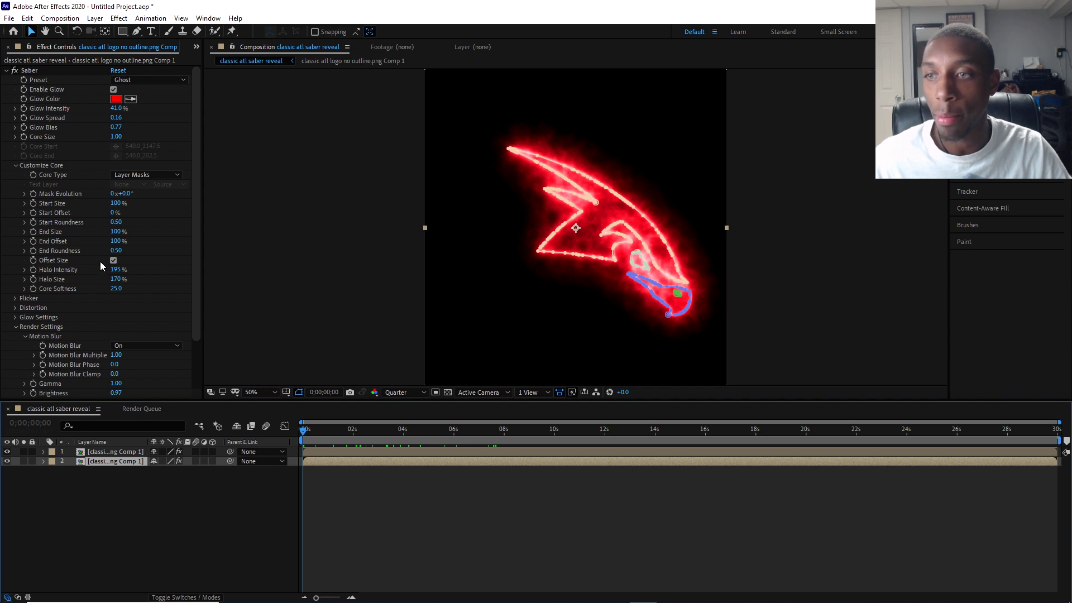
# - Keyframe End Offset at 0% at the start, then move the playhead to 0;00;03;05
pyautogui.moveTo(115, 240); pyautogui.dragTo(90, 241)
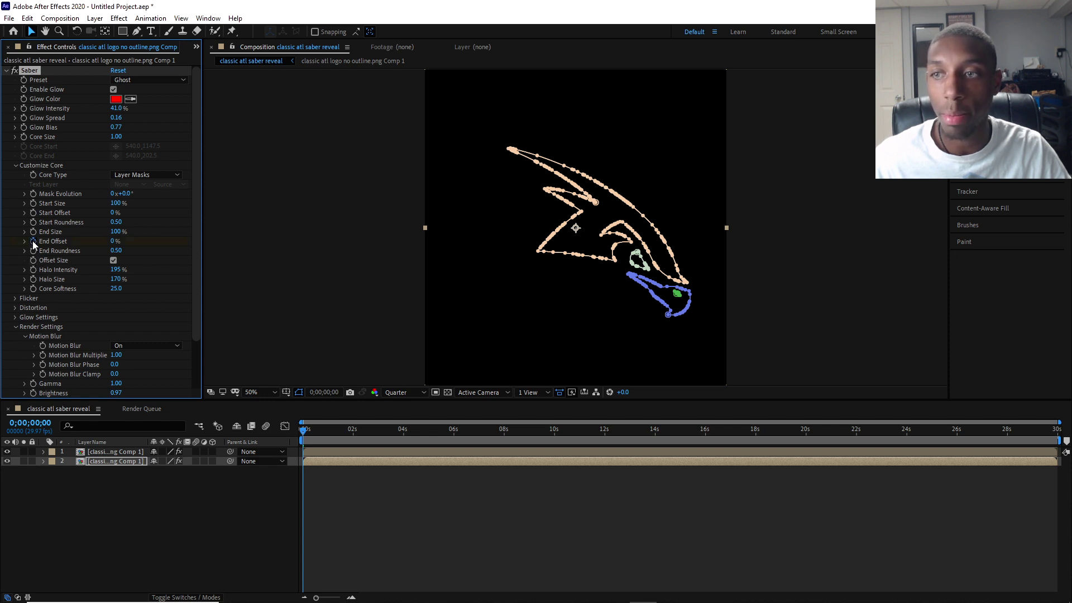
pyautogui.click(108, 451)
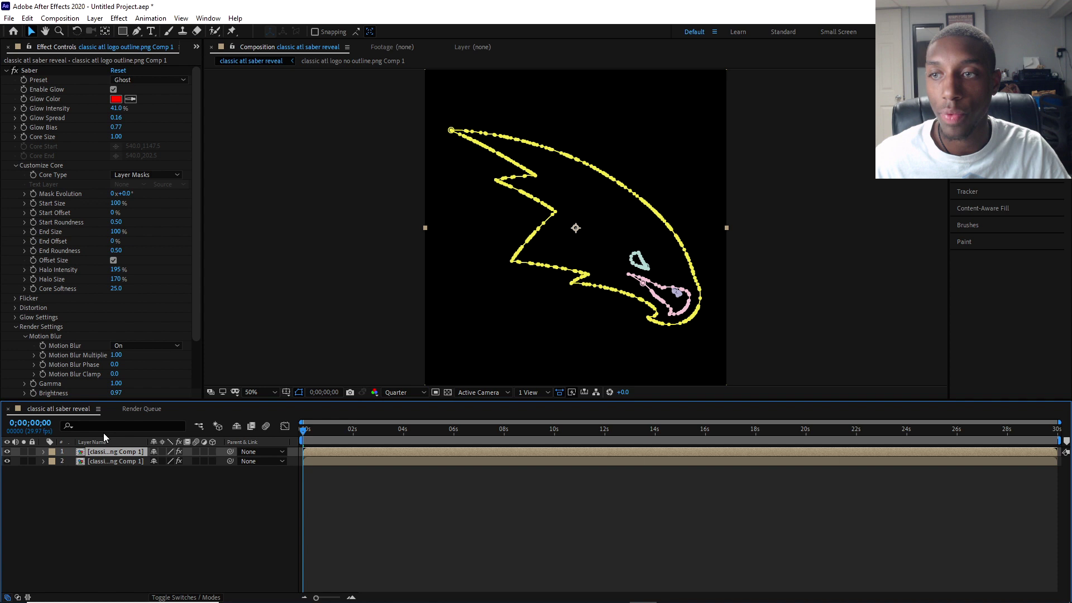
pyautogui.click(34, 241)
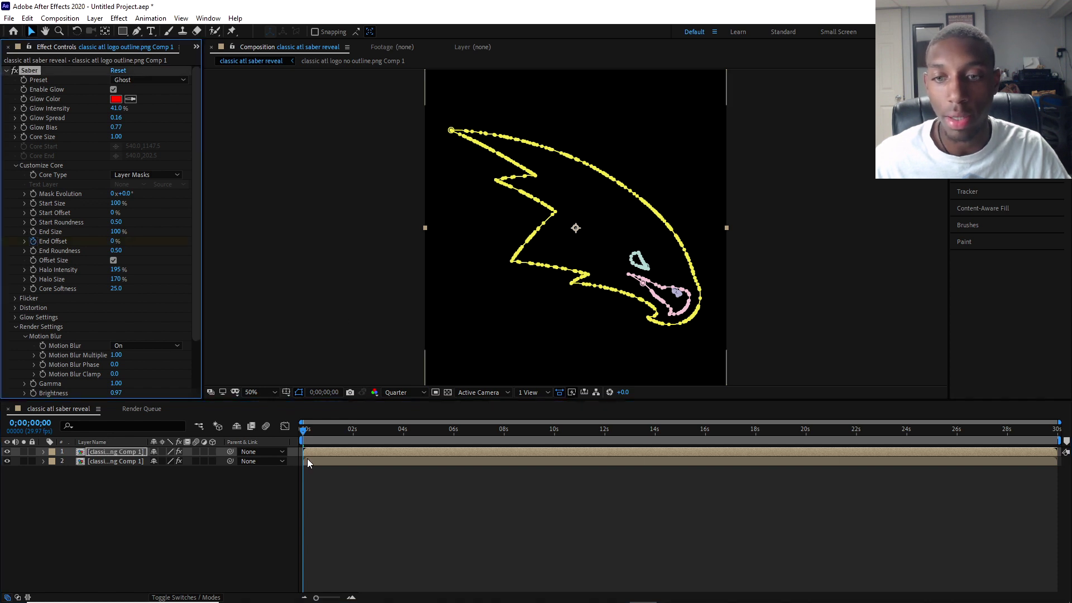
pyautogui.moveTo(310, 438); pyautogui.dragTo(383, 421)
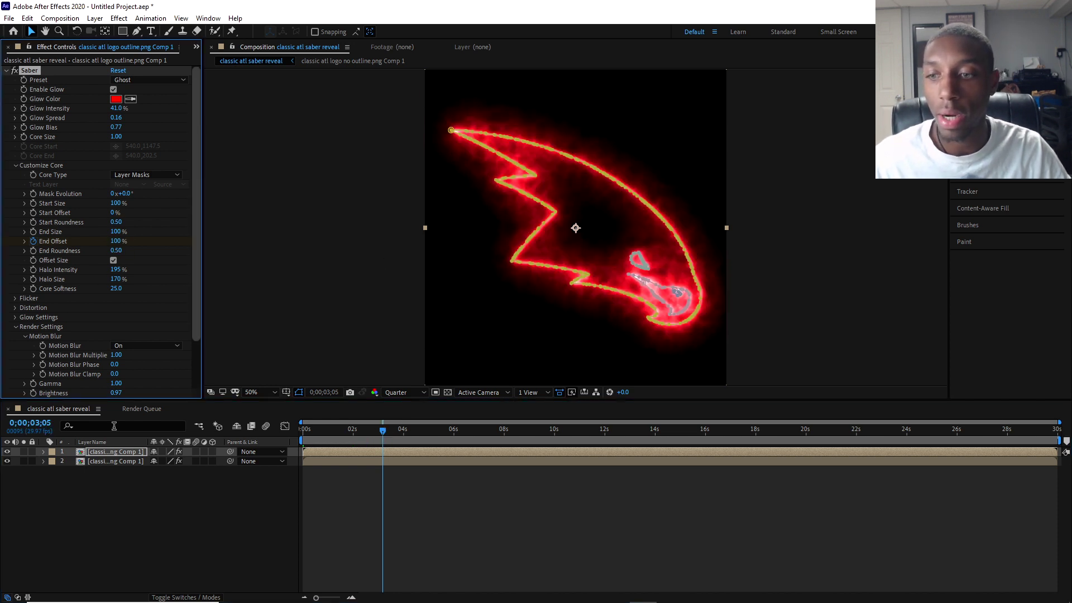
# - Raise the no-outline saber's End Offset to 100% at 0;00;03;05 and preview the trace
pyautogui.click(124, 463)
pyautogui.moveTo(113, 241); pyautogui.dragTo(328, 240)
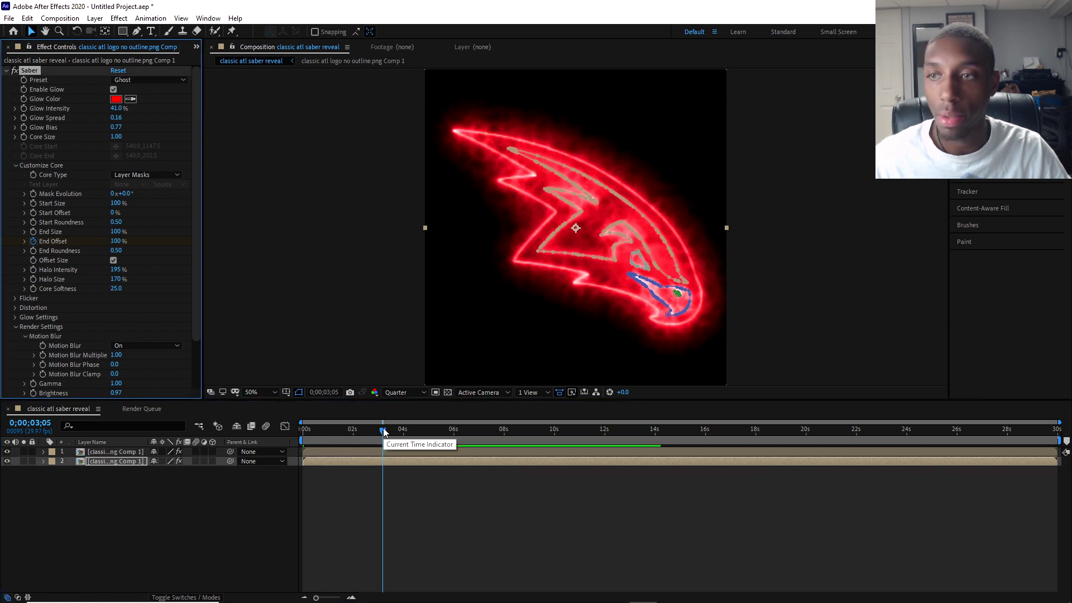
pyautogui.press('space')
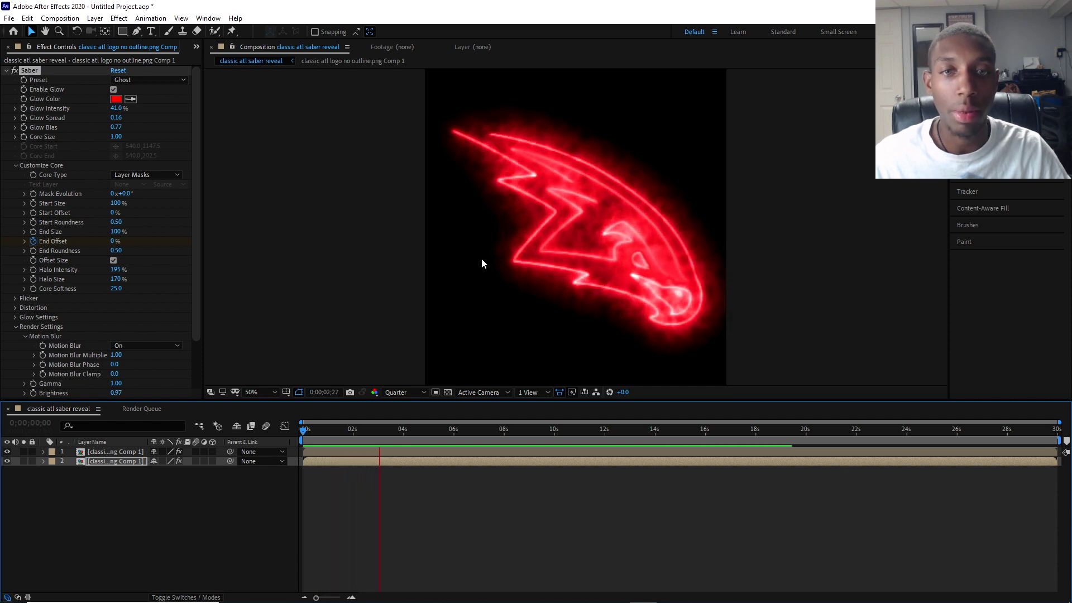
pyautogui.click(399, 429)
pyautogui.moveTo(402, 431); pyautogui.dragTo(376, 401)
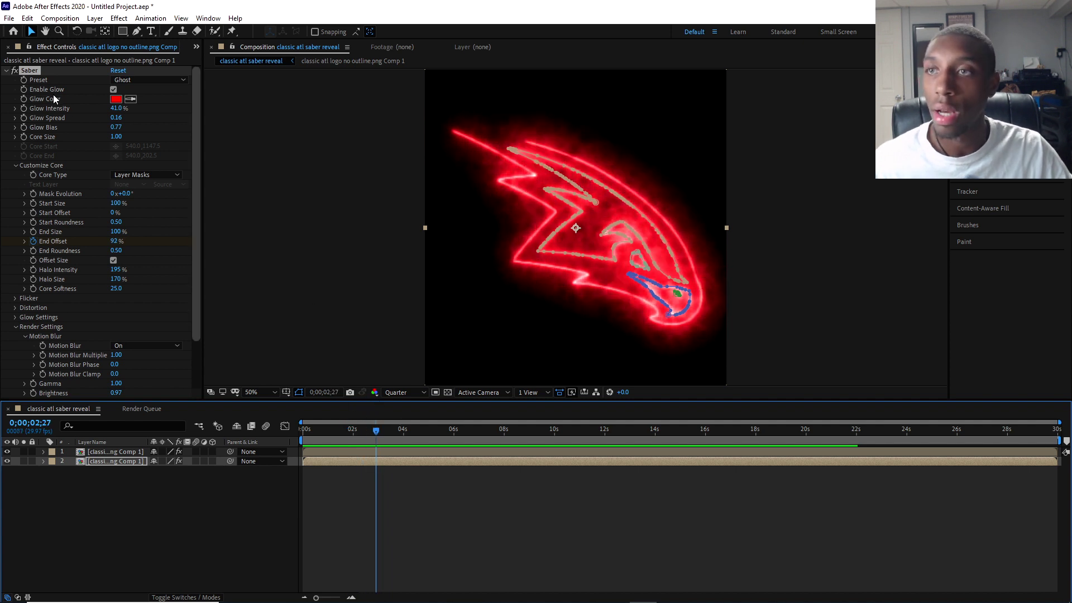
pyautogui.click(9, 18)
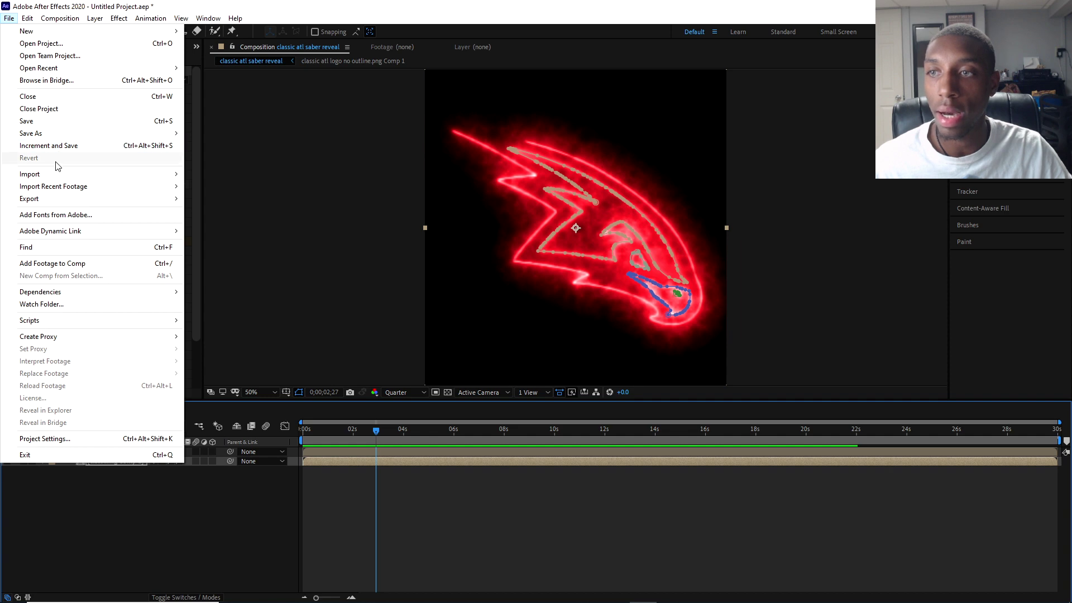
# - Import the 'classic atl logo' PNG and add it to the saber reveal composition as a layer
pyautogui.click(232, 509)
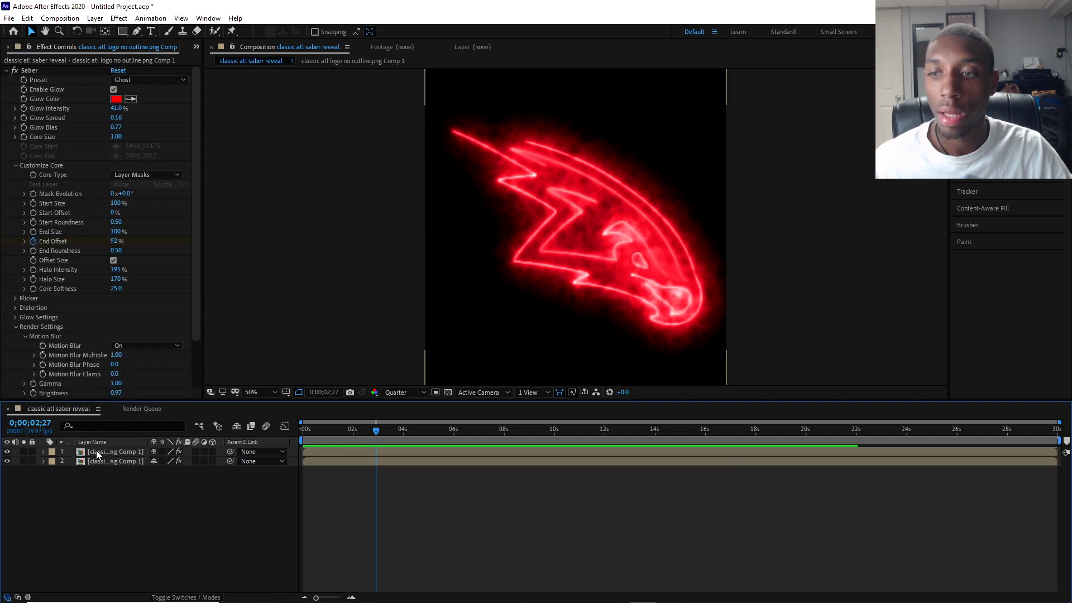
pyautogui.click(8, 18)
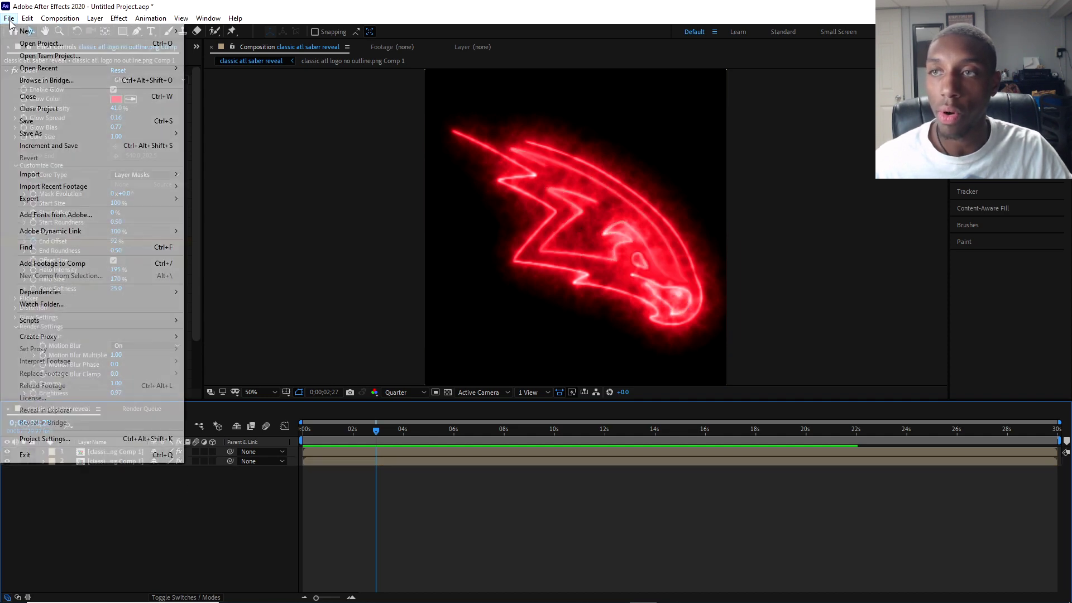
pyautogui.moveTo(51, 176)
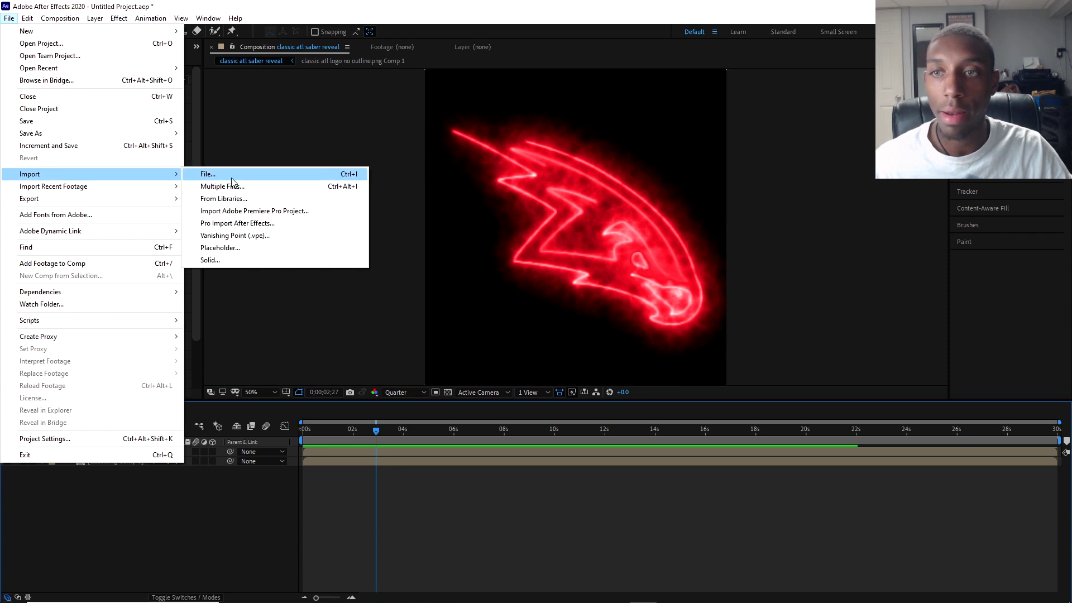
pyautogui.click(211, 174)
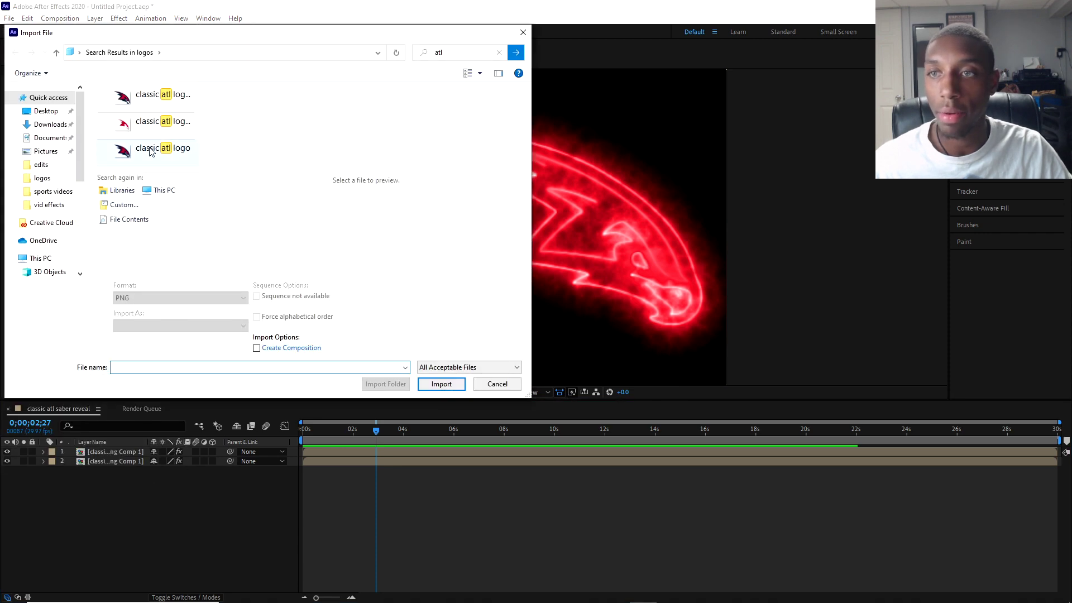
pyautogui.doubleClick(162, 150)
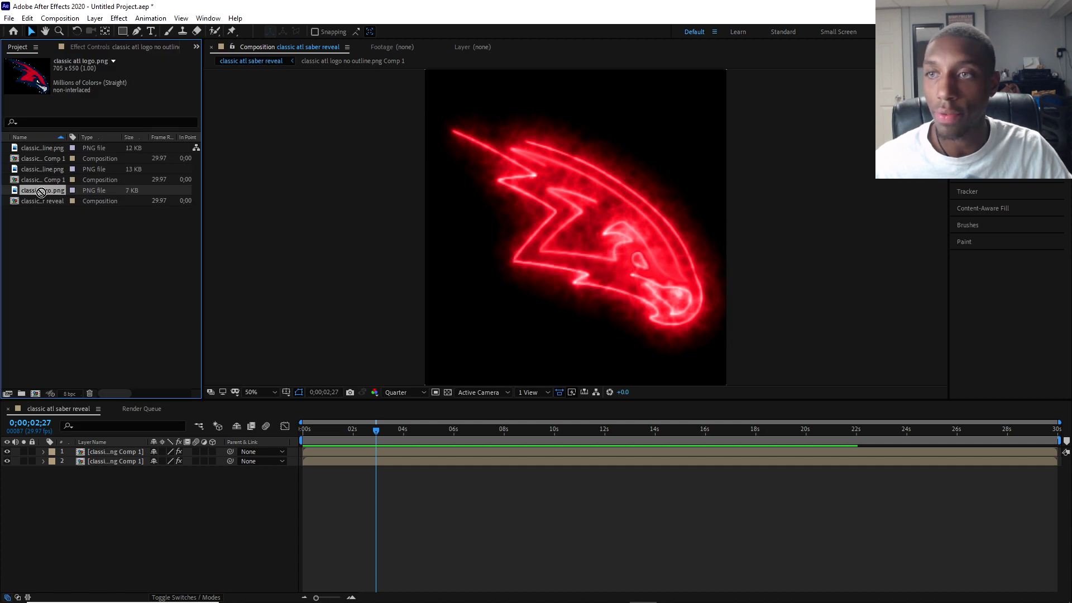
pyautogui.moveTo(39, 192); pyautogui.dragTo(137, 497)
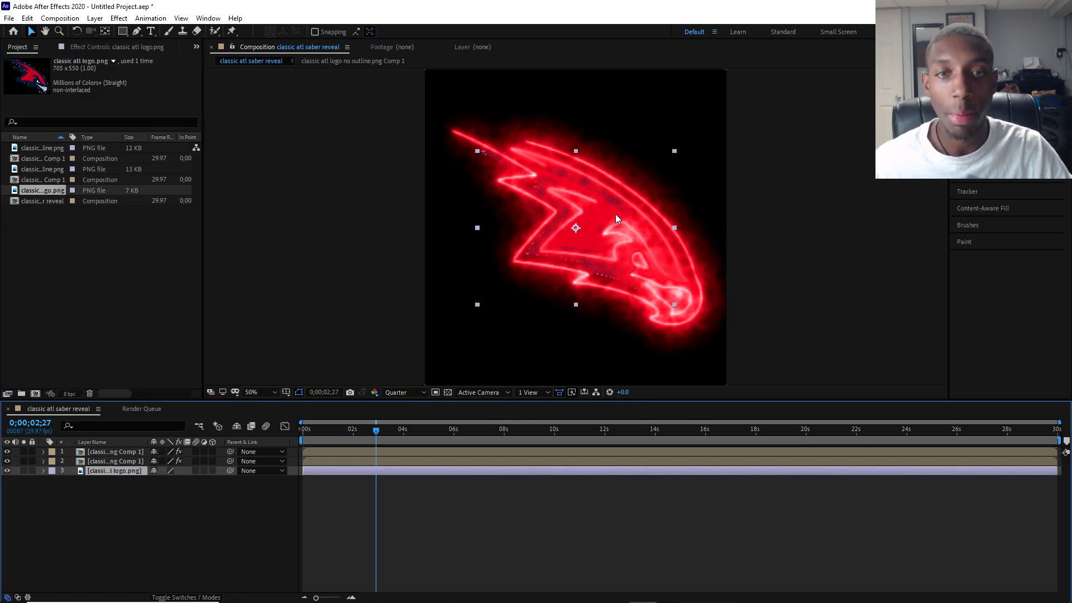
# - Move and scale the hawk logo image to line up with the glowing outline
pyautogui.moveTo(617, 212); pyautogui.dragTo(568, 188)
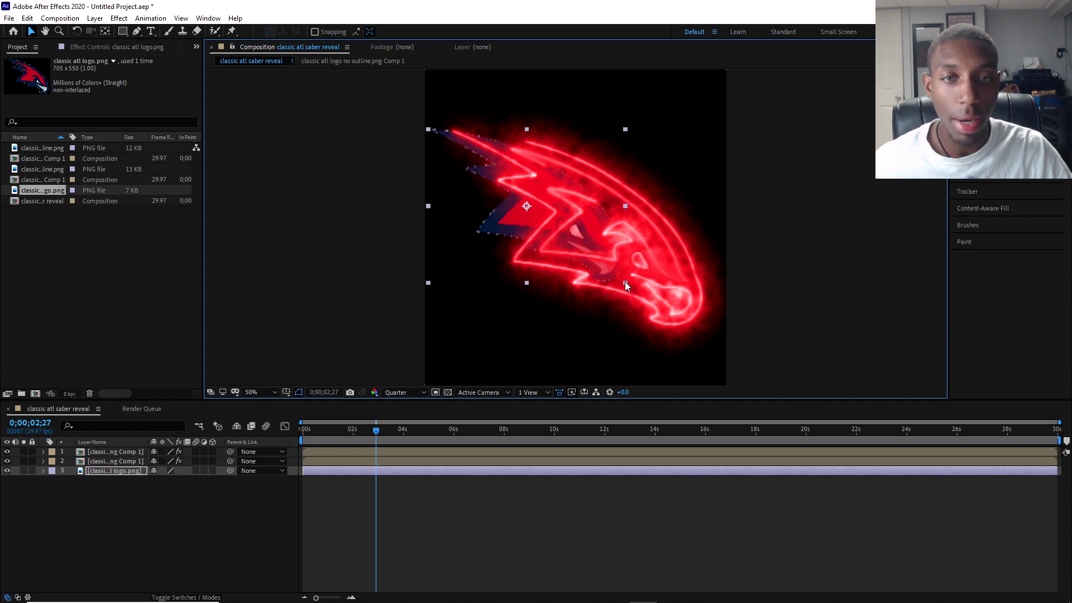
pyautogui.moveTo(626, 283); pyautogui.dragTo(646, 293)
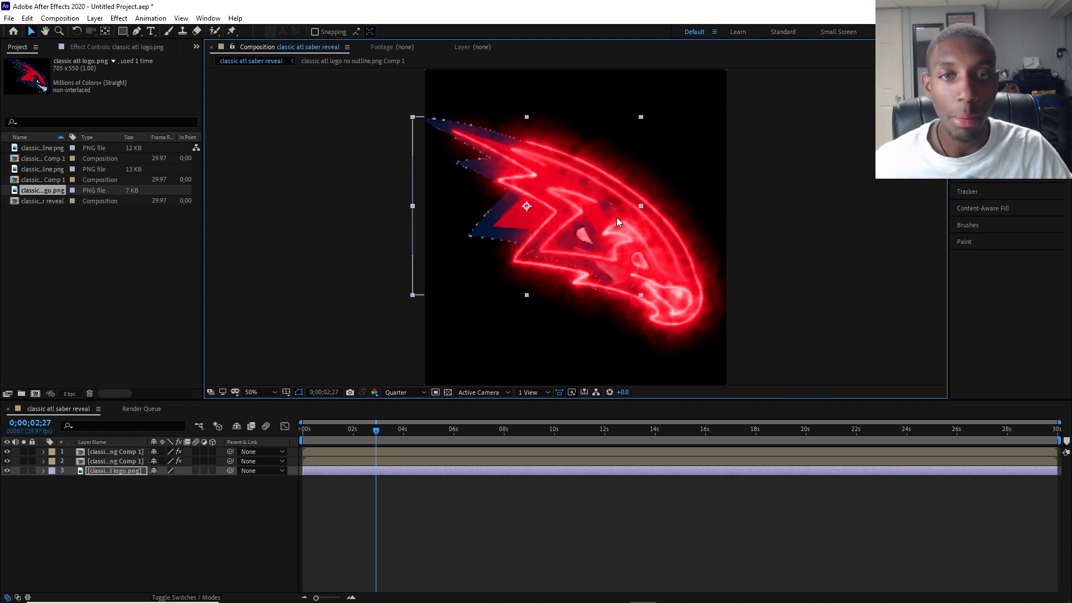
pyautogui.moveTo(616, 217); pyautogui.dragTo(672, 240)
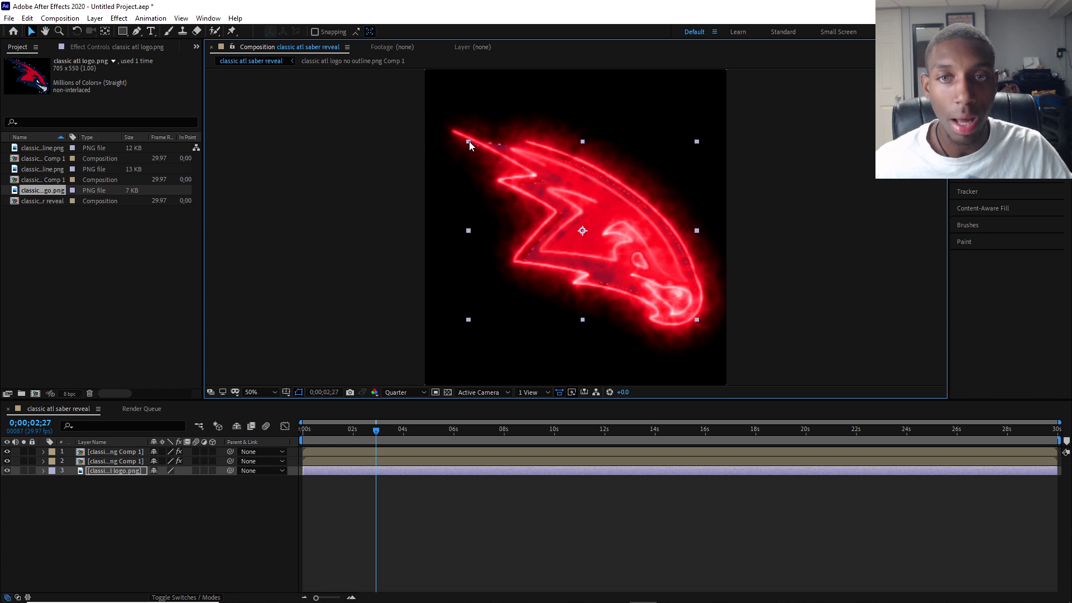
pyautogui.moveTo(469, 142); pyautogui.dragTo(457, 132)
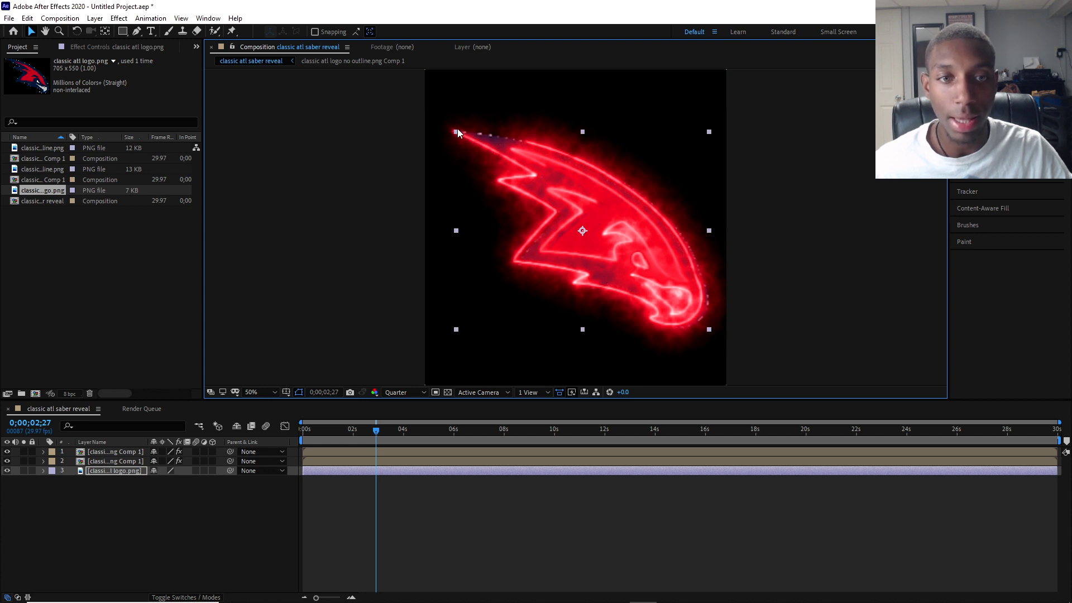
pyautogui.moveTo(561, 195); pyautogui.dragTo(557, 193)
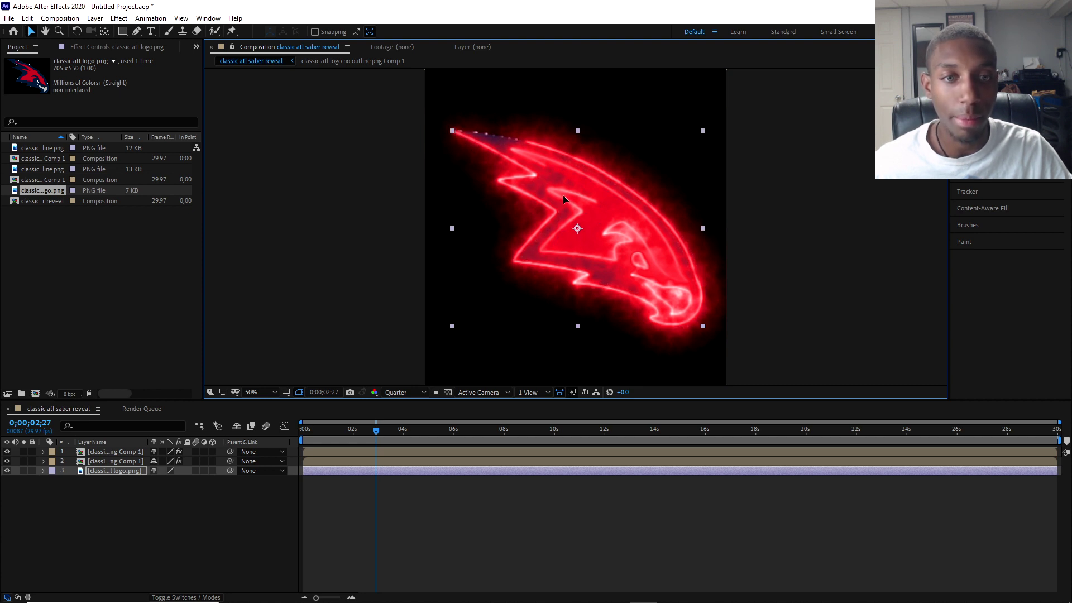
# - Pre-compose the logo layer and widen the timeline to show the full 30 seconds
pyautogui.hotkey('ctrl', 'shift', 'c')
pyautogui.press('Return')
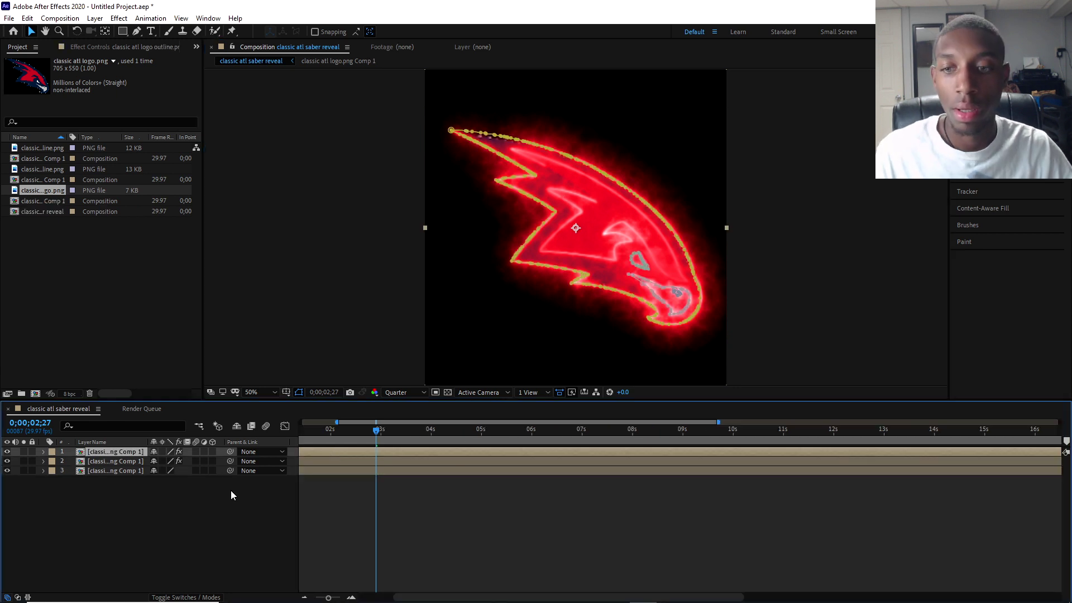
pyautogui.click(317, 460)
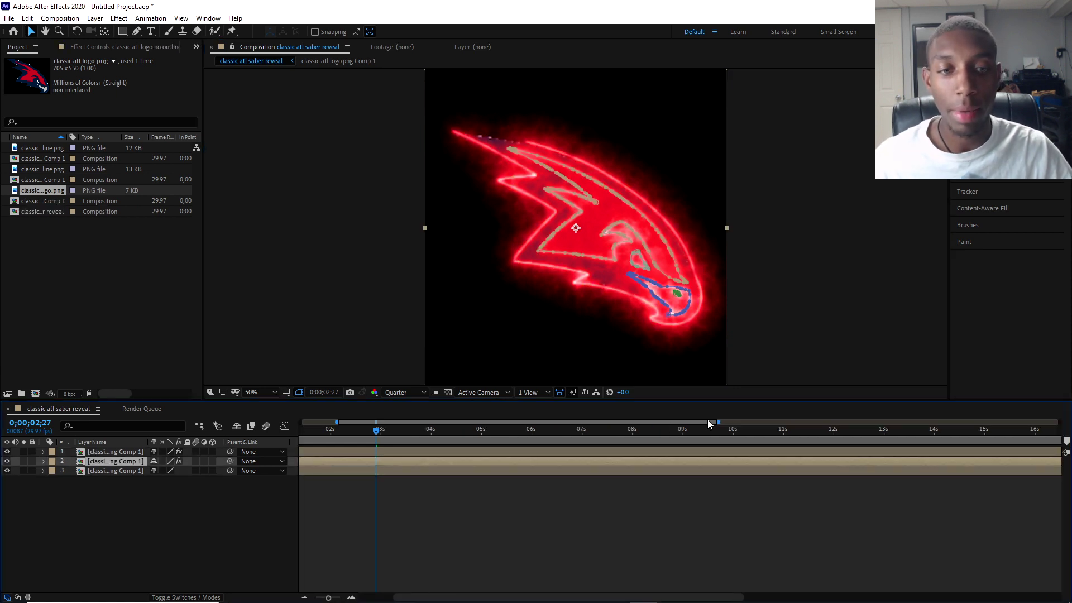
pyautogui.moveTo(717, 422); pyautogui.dragTo(1031, 413)
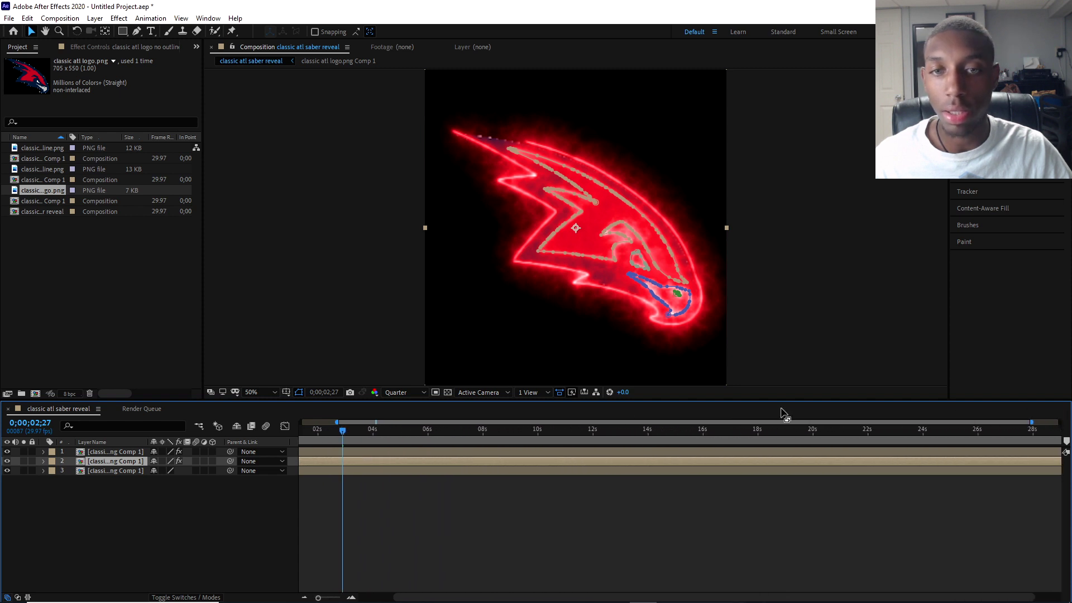
pyautogui.click(365, 453)
# - Toggle layer visibility to compare the plain logo against the glow layers
pyautogui.click(7, 461)
pyautogui.click(6, 451)
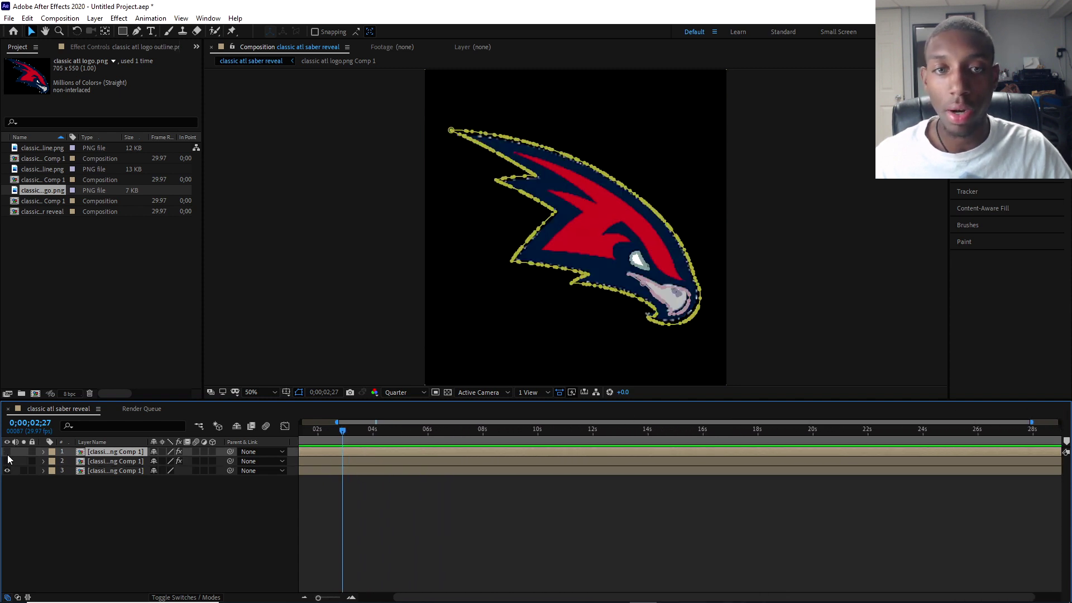
pyautogui.click(7, 471)
pyautogui.press('F2')
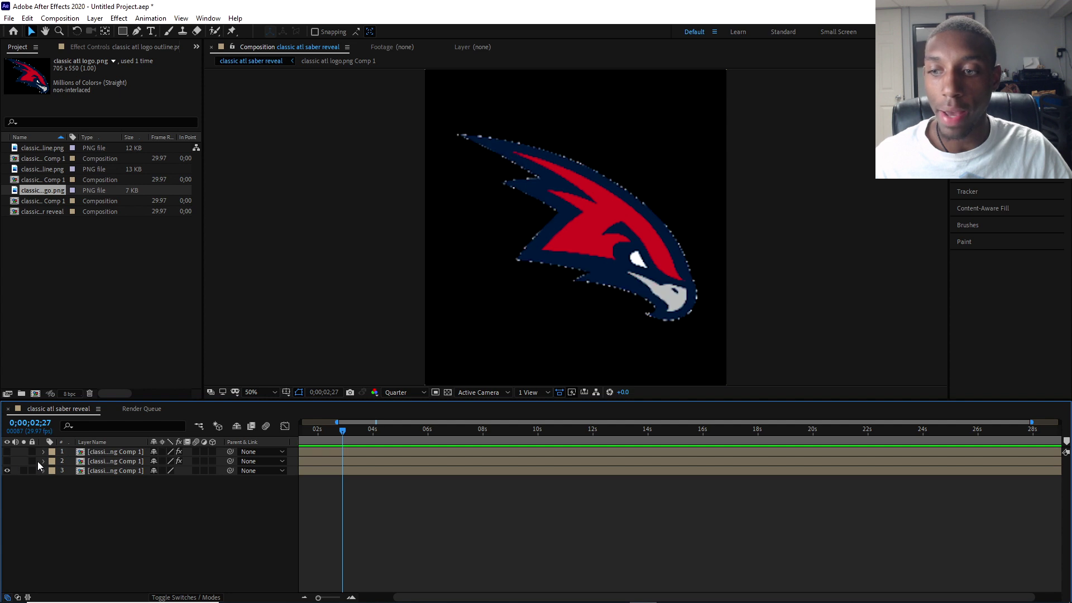
pyautogui.click(8, 461)
pyautogui.click(109, 462)
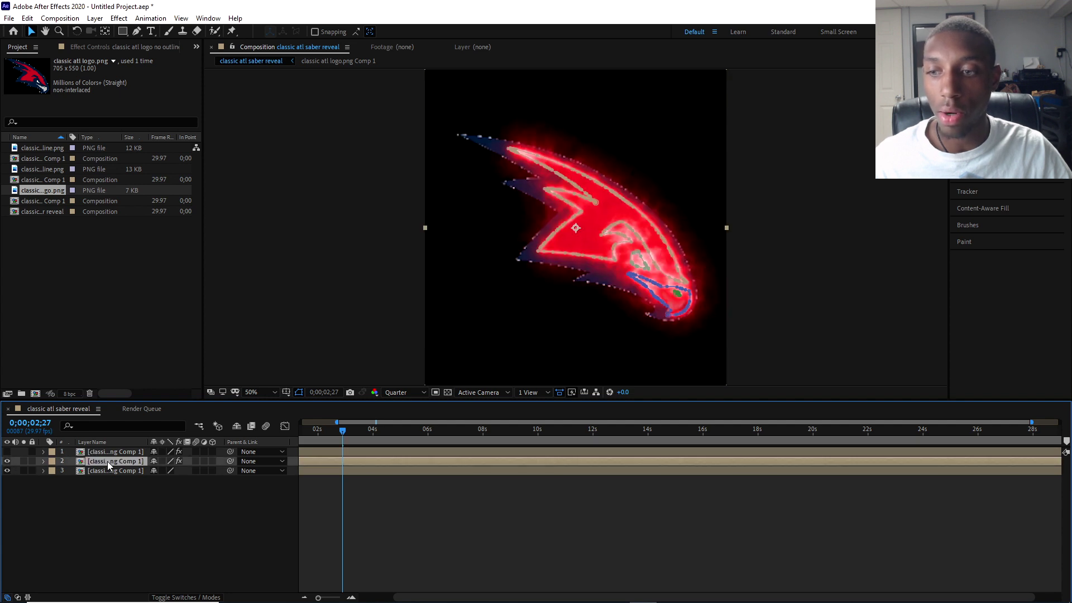
# - Select the Saber effect in Effect Controls and delete it, then select the logo comp layer
pyautogui.click(100, 49)
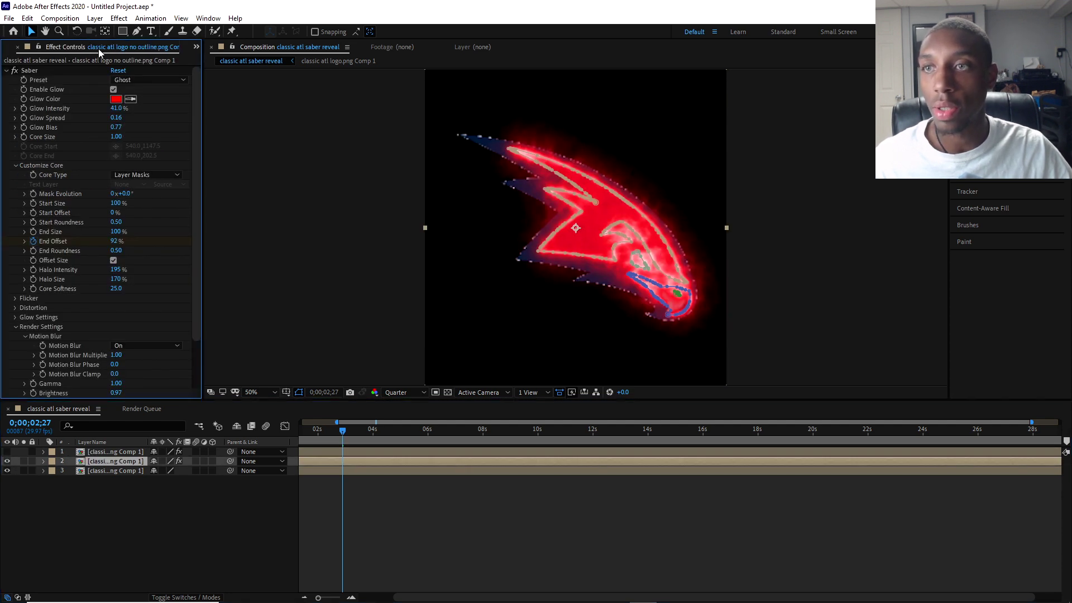
pyautogui.click(29, 71)
pyautogui.press('Delete')
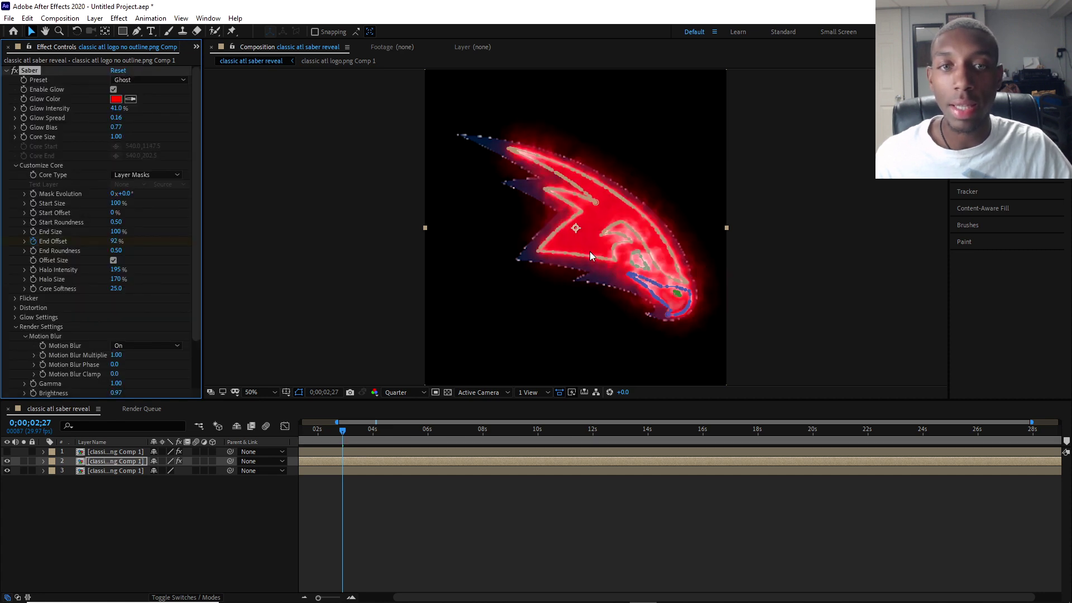
pyautogui.click(107, 473)
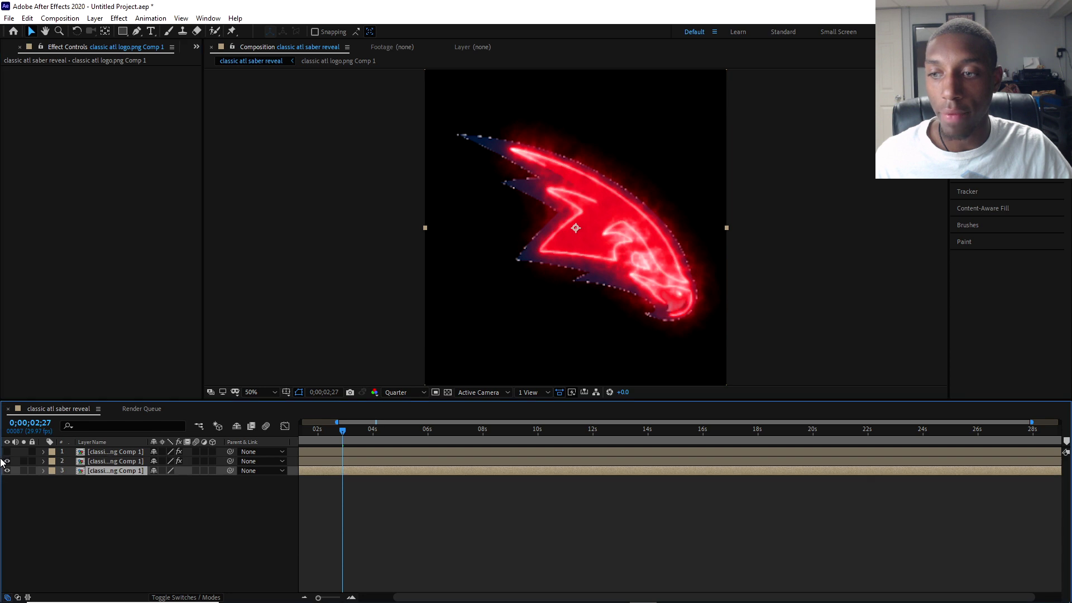
# - Turn both glow layers back on and move the playhead to 0;00;03;09
pyautogui.click(7, 461)
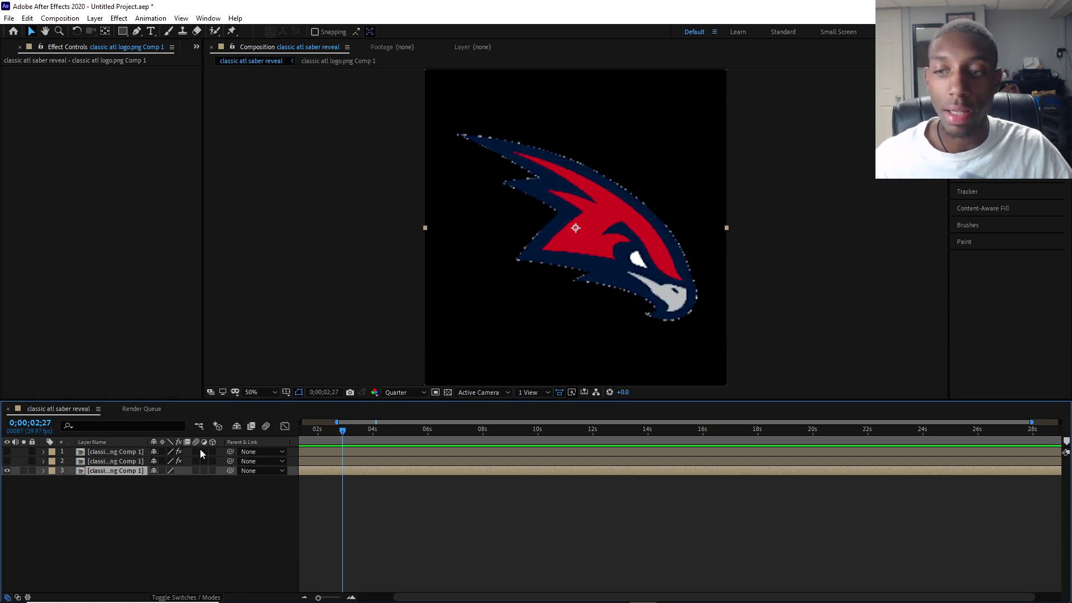
pyautogui.click(7, 461)
pyautogui.click(7, 452)
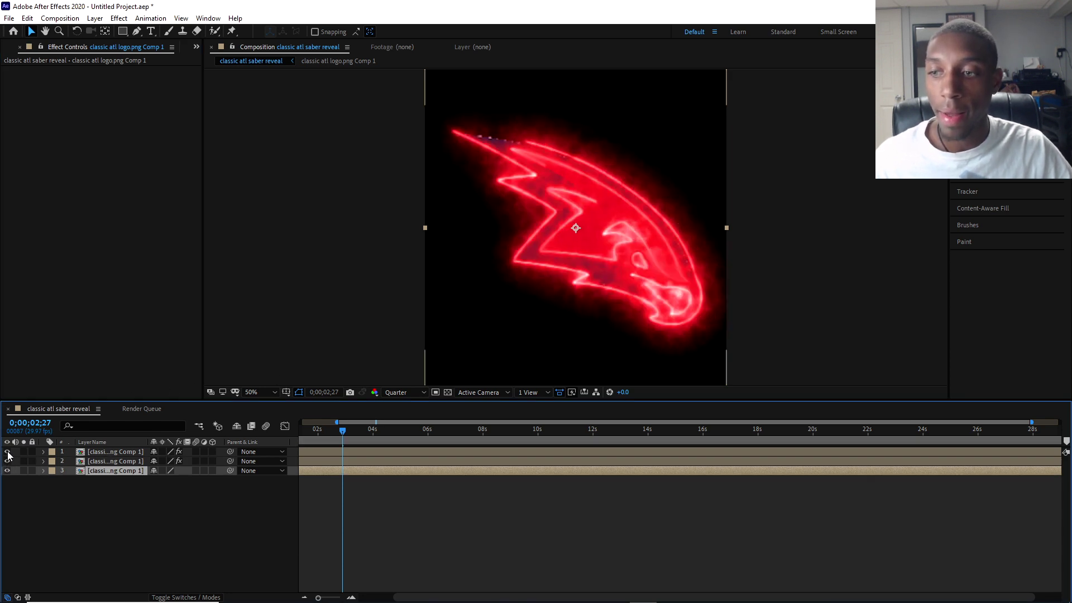
pyautogui.moveTo(342, 432); pyautogui.dragTo(395, 432)
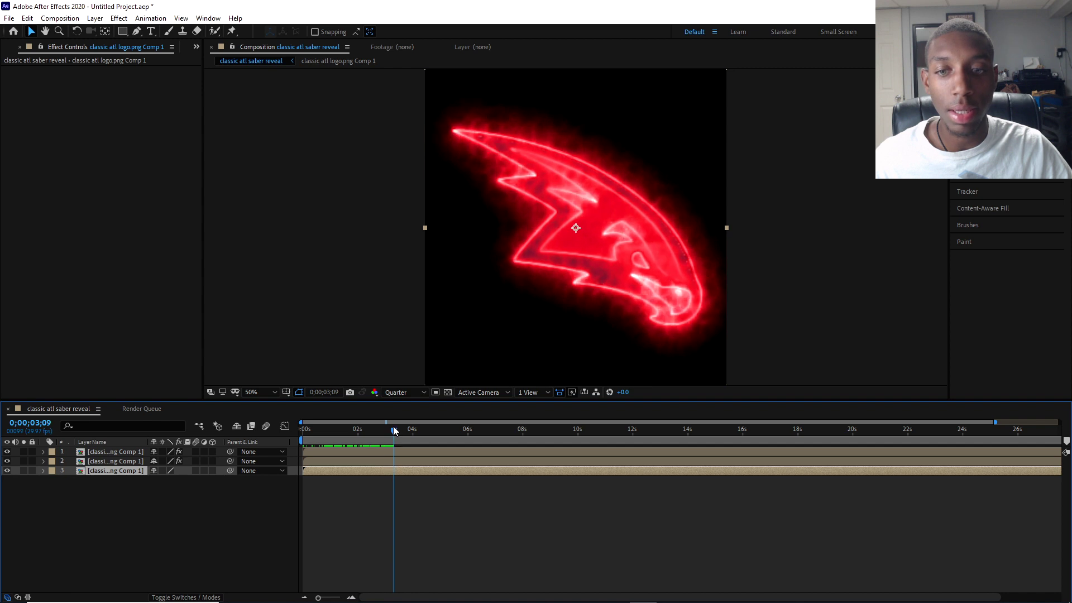
# - Keyframe Saber Core Size on both glow layers, then hide both glow layers
pyautogui.click(370, 460)
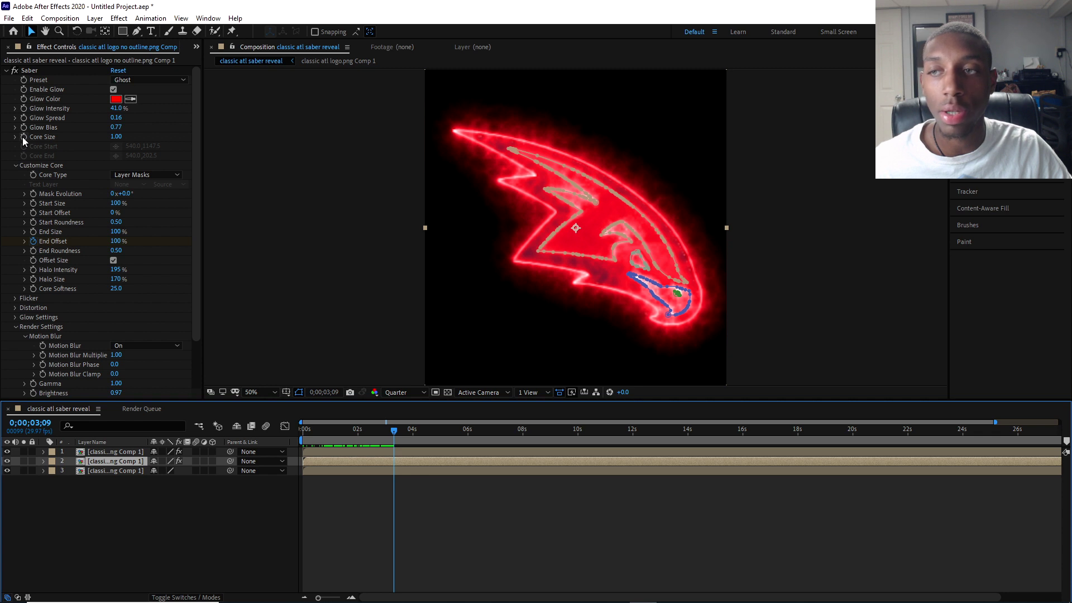
pyautogui.click(22, 137)
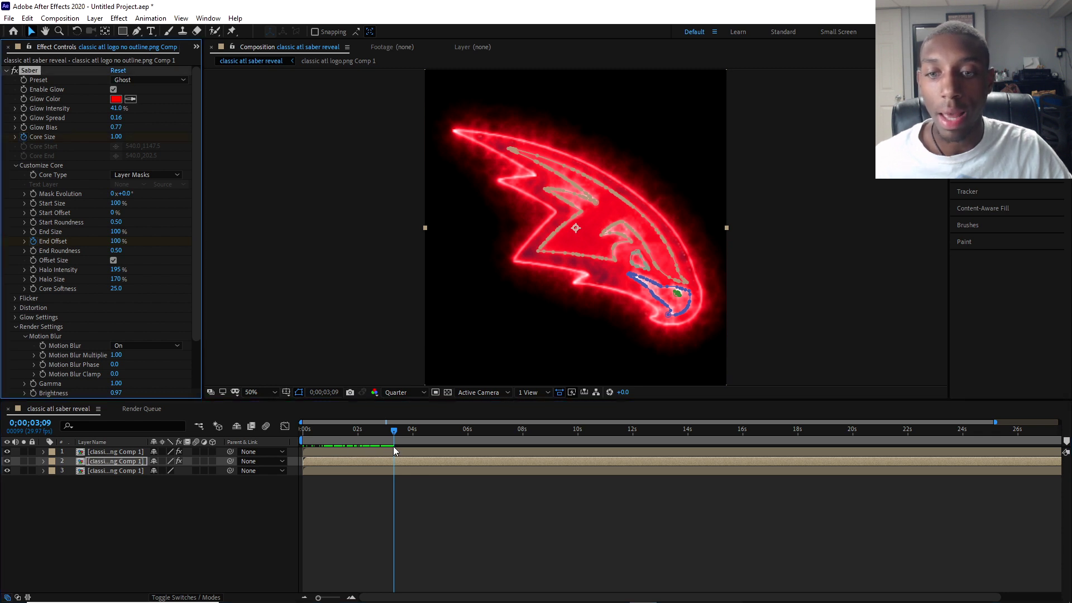
pyautogui.click(393, 450)
pyautogui.click(23, 137)
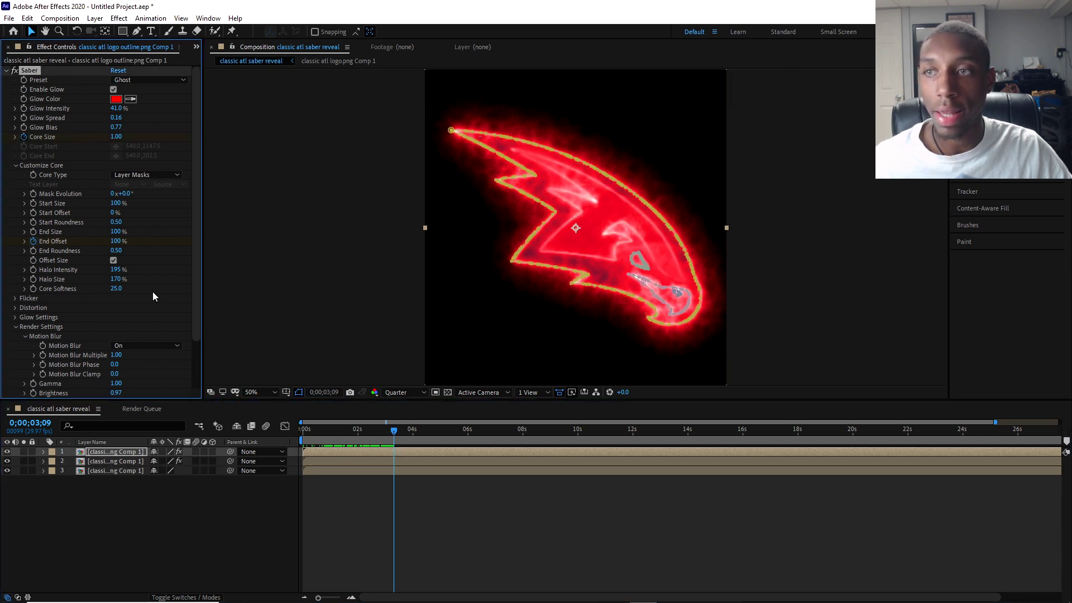
pyautogui.click(394, 470)
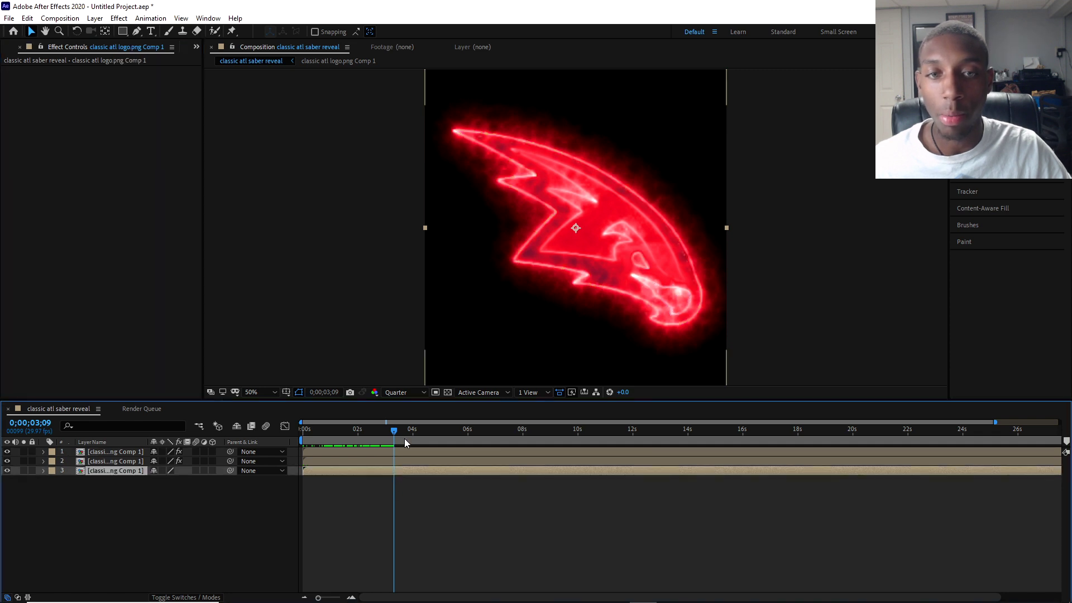
pyautogui.click(6, 461)
pyautogui.click(7, 452)
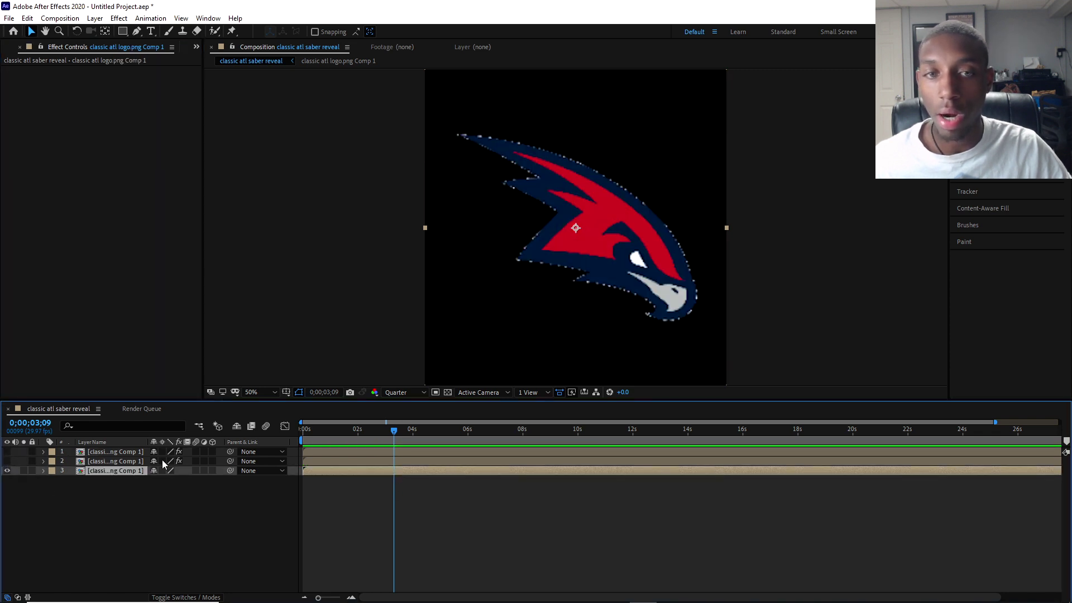
pyautogui.hotkey('ctrl', '5')
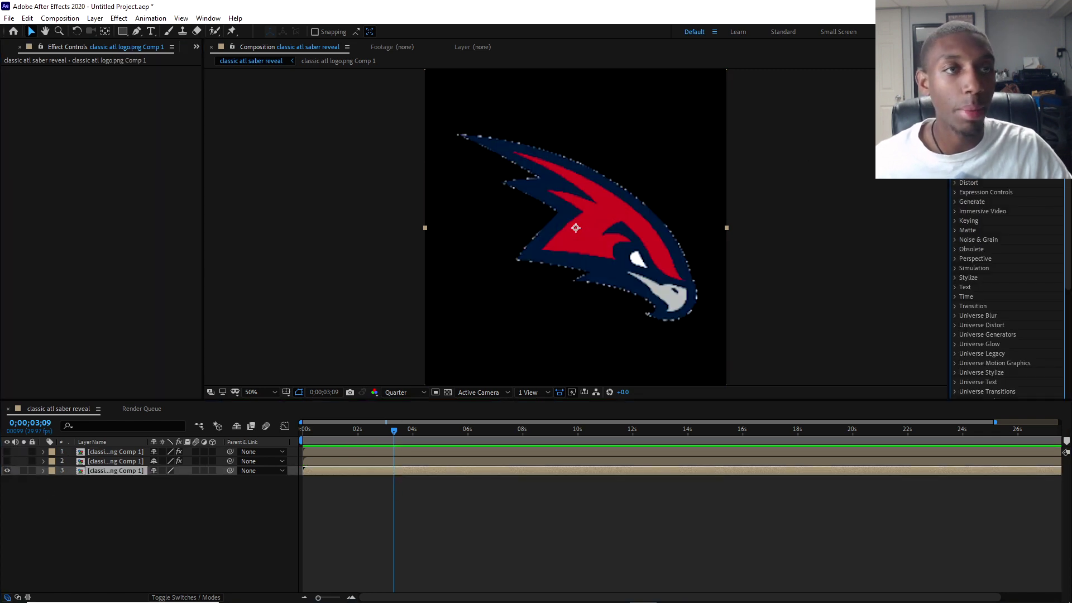
# - Apply Venetian Blinds to the hawk logo layer and raise Transition Completion to 100%
pyautogui.hotkey('ctrl', '5')
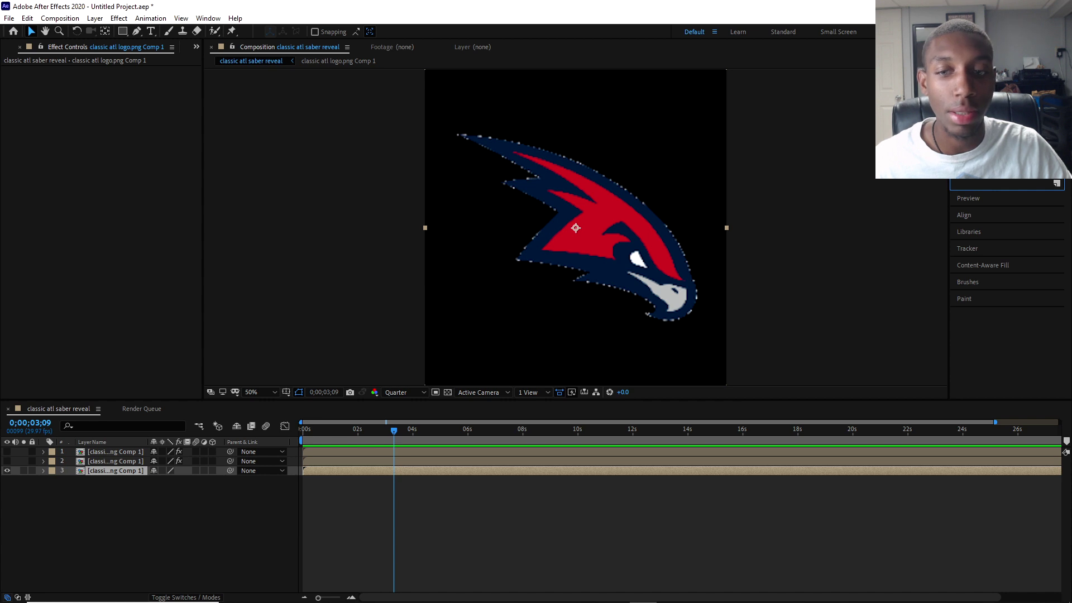
pyautogui.moveTo(871, 182); pyautogui.dragTo(396, 472)
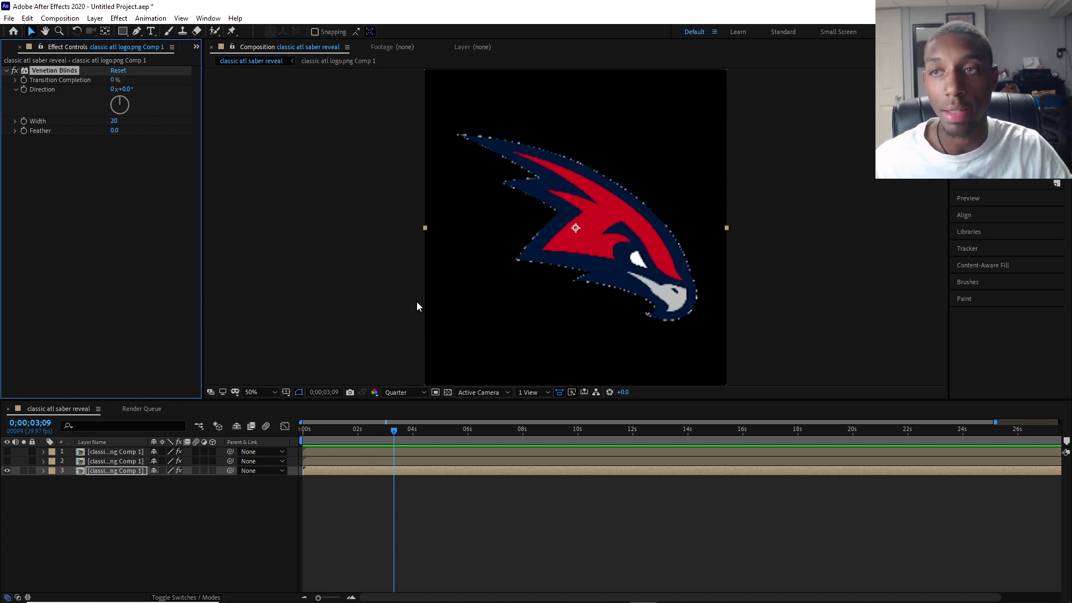
pyautogui.click(114, 79)
pyautogui.click(155, 82)
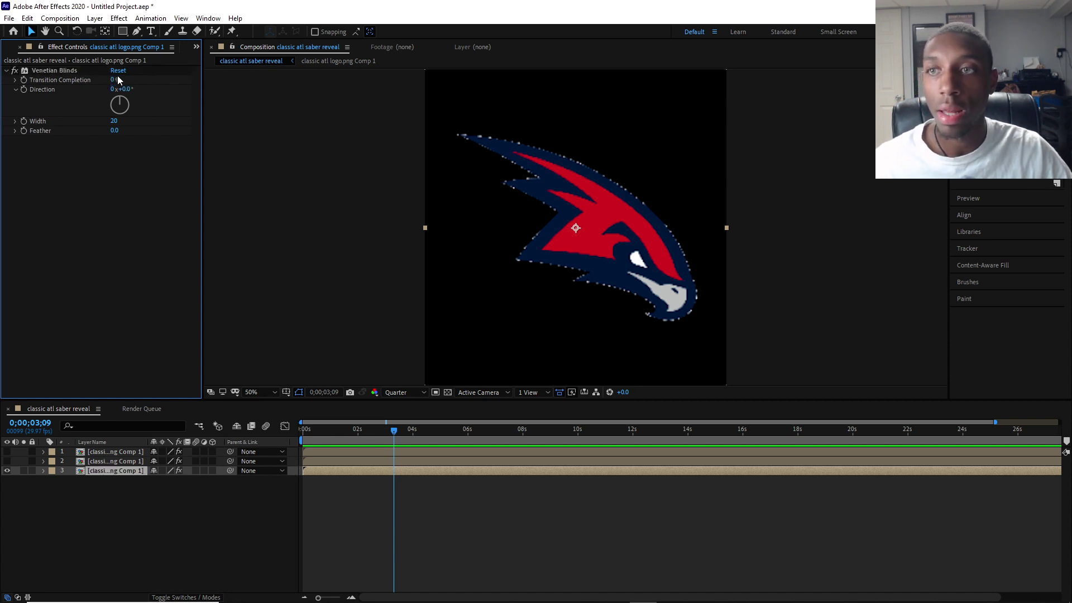
pyautogui.moveTo(114, 79); pyautogui.dragTo(491, 97)
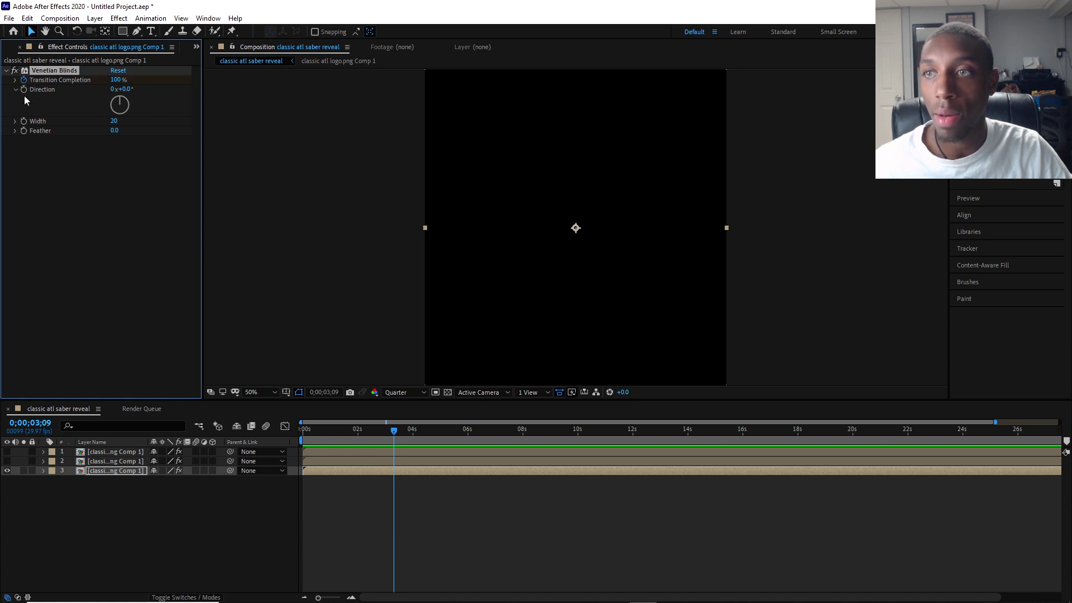
# - Set the blinds Direction to 45° and animate Transition Completion to 0% by about 4 seconds
pyautogui.click(129, 89)
pyautogui.write('45')
pyautogui.press('Return')
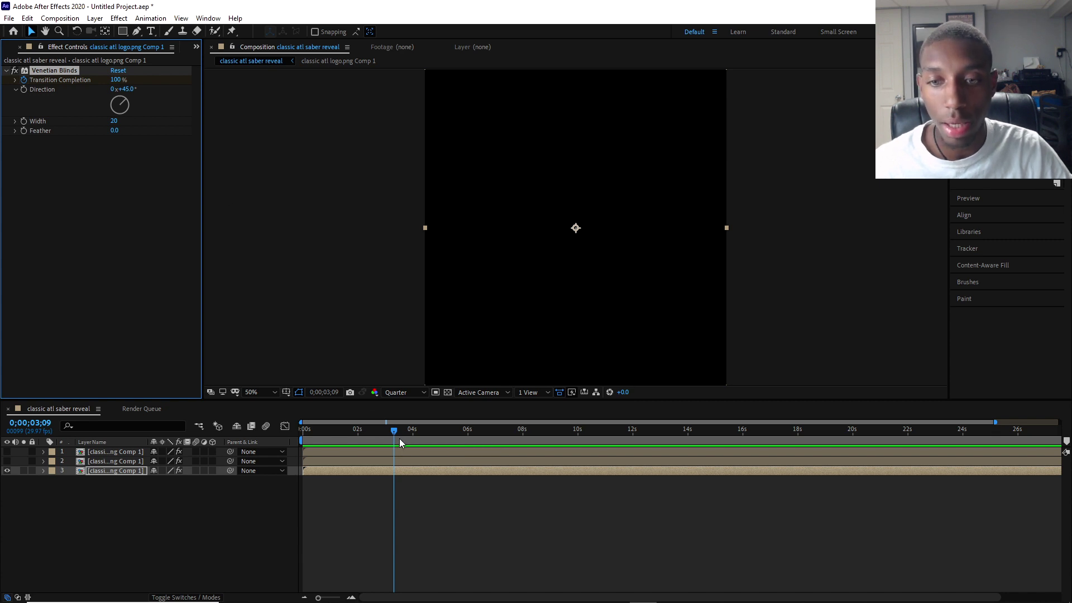
pyautogui.moveTo(395, 435)
pyautogui.mouseDown()
pyautogui.moveTo(412, 439)
pyautogui.moveTo(385, 439)
pyautogui.moveTo(414, 442)
pyautogui.mouseUp()
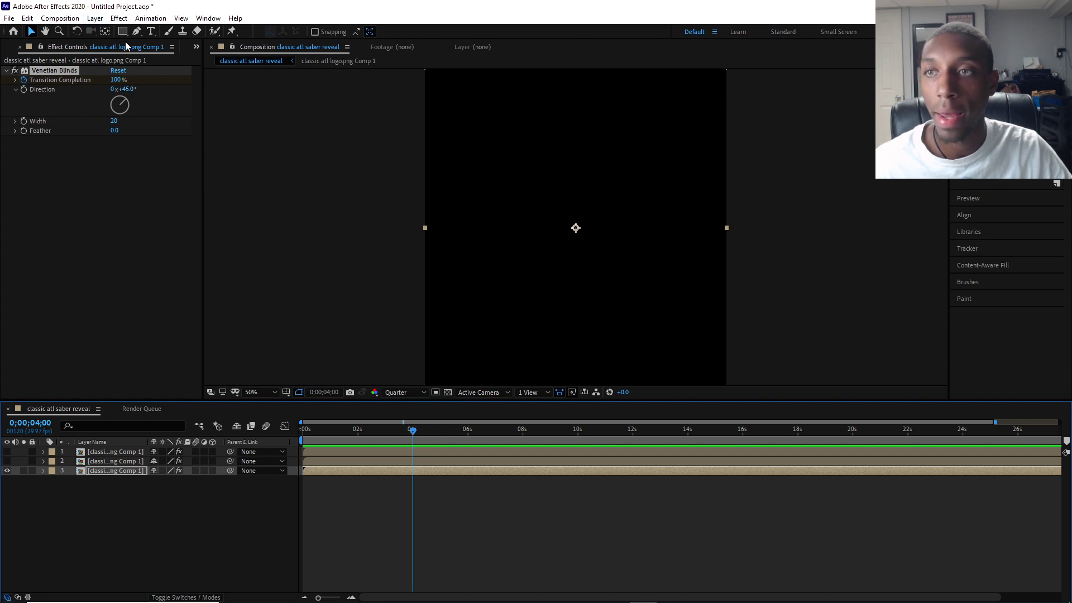
pyautogui.moveTo(120, 82); pyautogui.dragTo(64, 82)
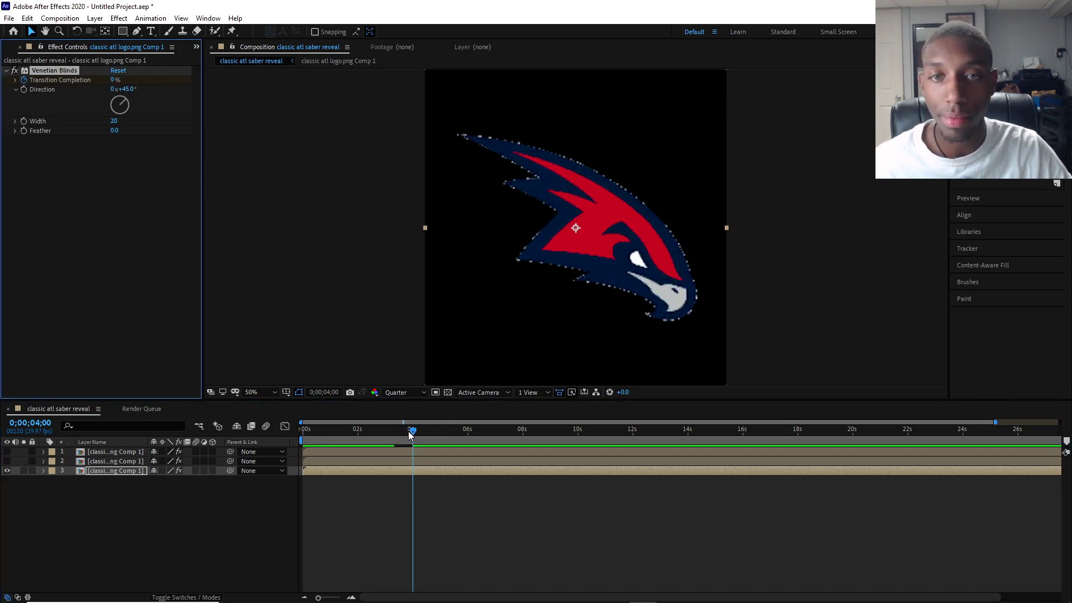
pyautogui.moveTo(412, 438); pyautogui.dragTo(380, 407)
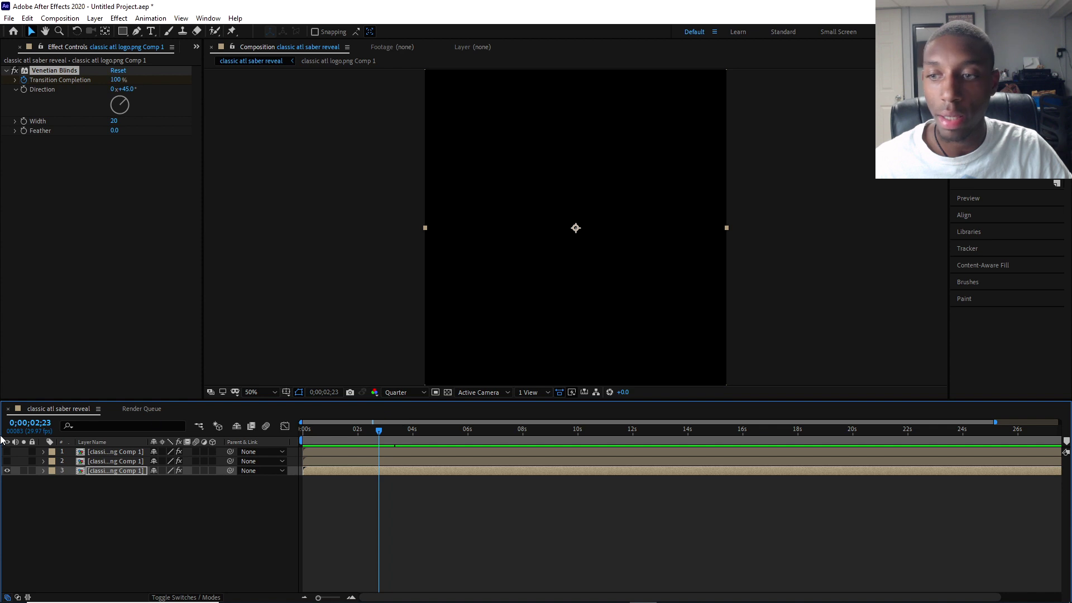
# - Make saber layers 1 and 2 visible again and move the playhead to about 4 seconds
pyautogui.click(7, 461)
pyautogui.click(7, 451)
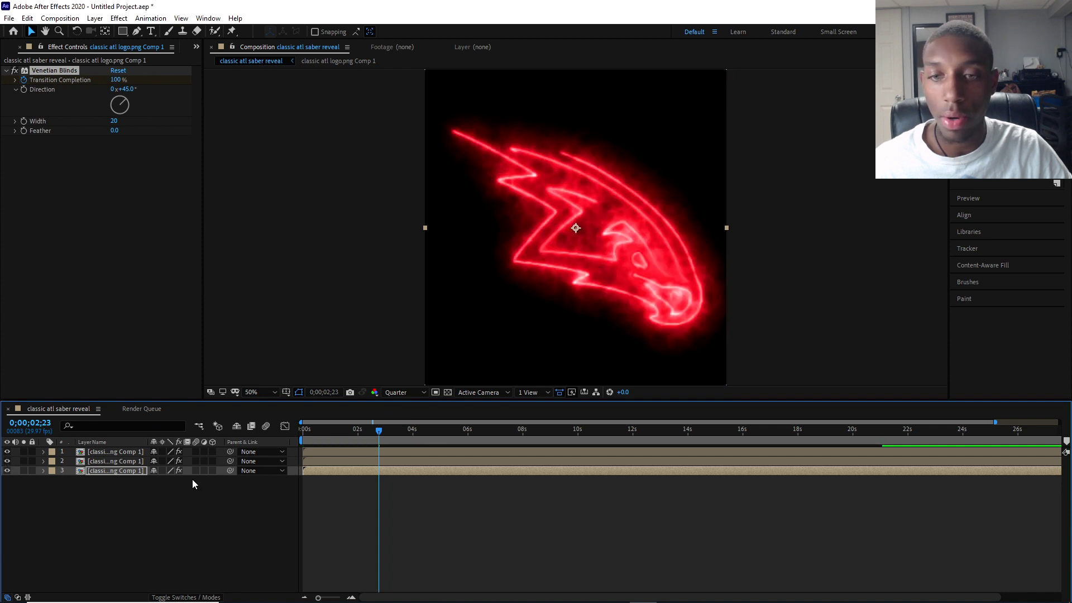
pyautogui.click(114, 461)
pyautogui.moveTo(379, 431)
pyautogui.mouseDown()
pyautogui.moveTo(420, 432)
pyautogui.moveTo(376, 431)
pyautogui.moveTo(389, 431)
pyautogui.mouseUp()
pyautogui.click(398, 461)
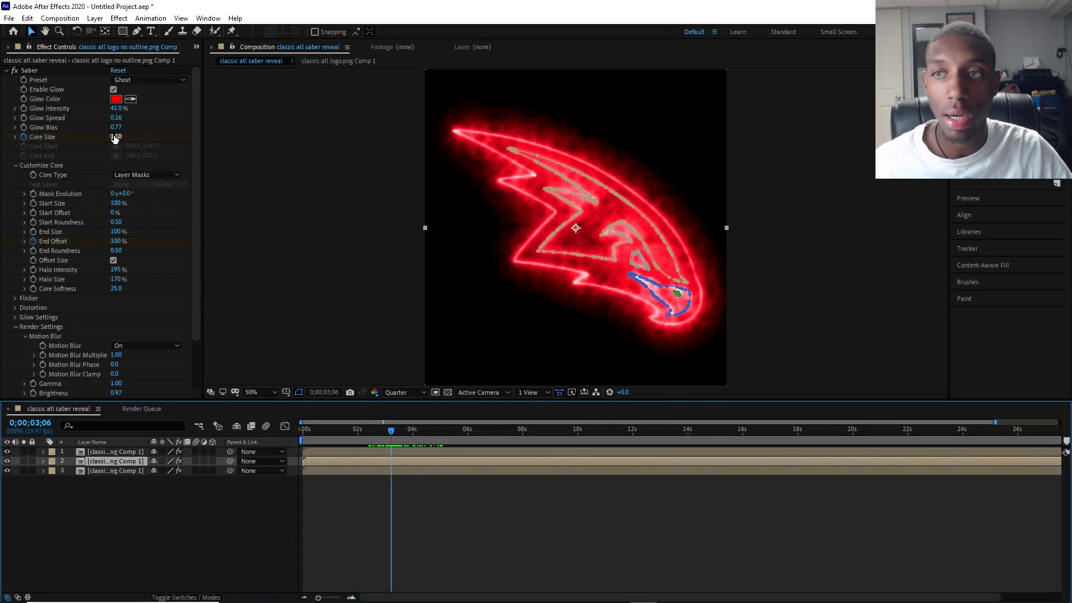
pyautogui.moveTo(392, 437); pyautogui.dragTo(418, 438)
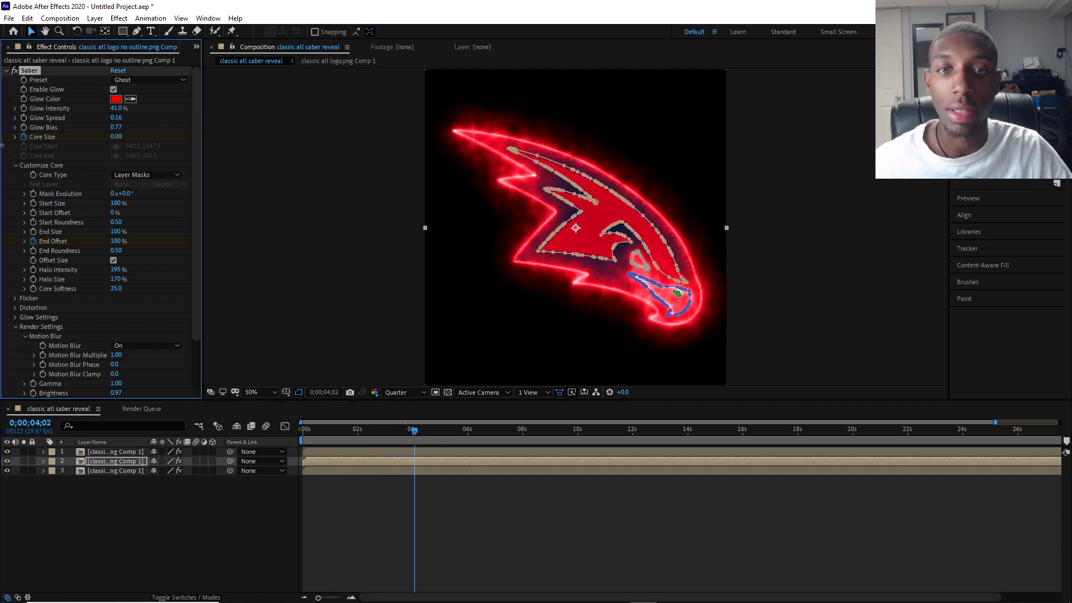
# - Set the logo outline saber's Core Size to 0 at 0;00;04;02, then preview from the start
pyautogui.click(394, 451)
pyautogui.click(116, 136)
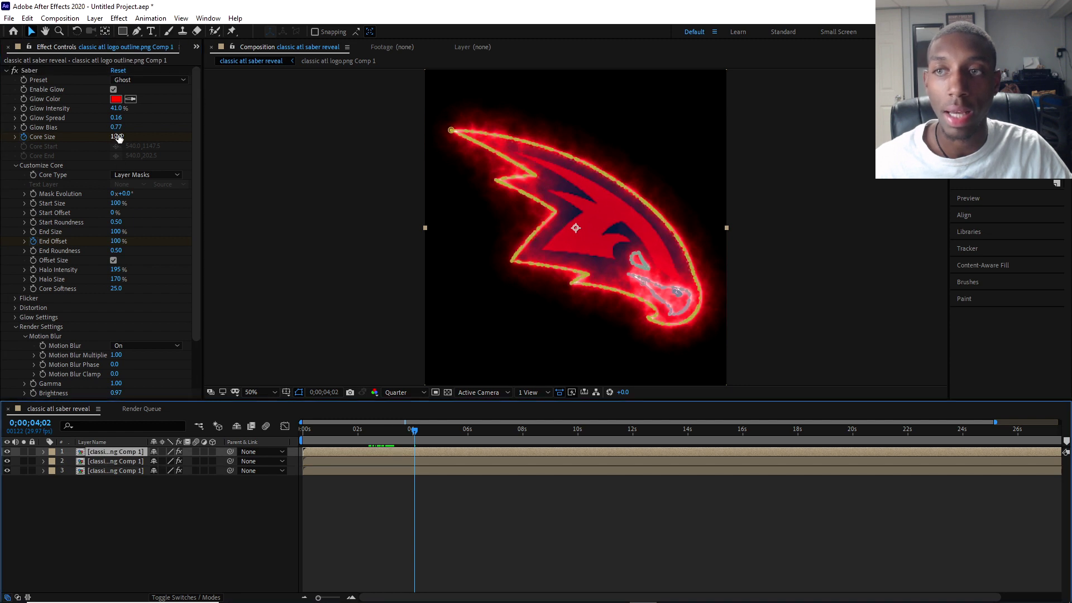
pyautogui.write('0')
pyautogui.press('Return')
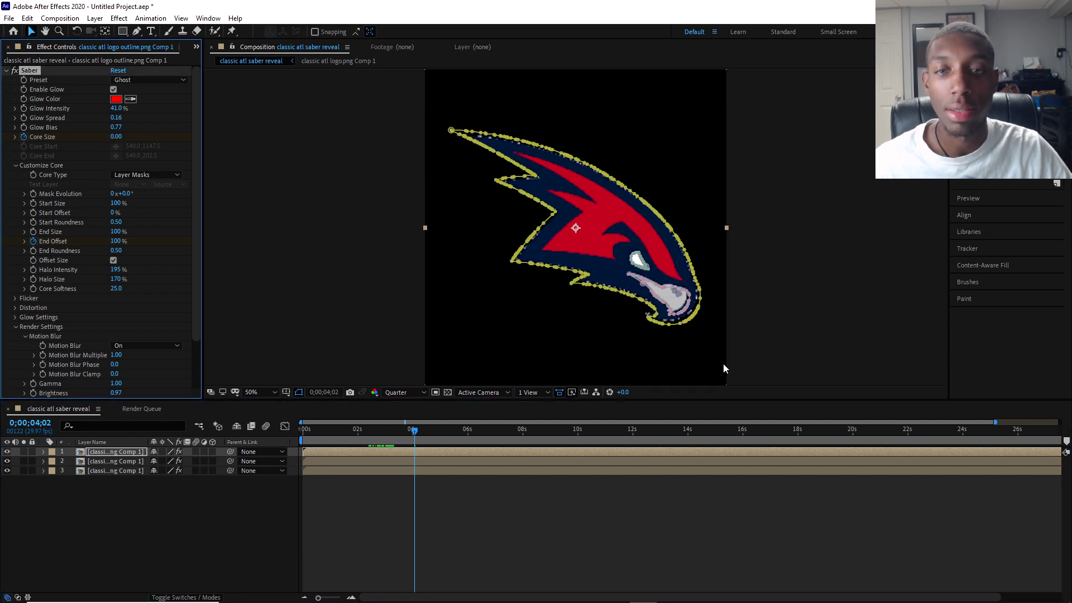
pyautogui.moveTo(423, 429); pyautogui.dragTo(303, 428)
pyautogui.click(356, 336)
pyautogui.press('space')
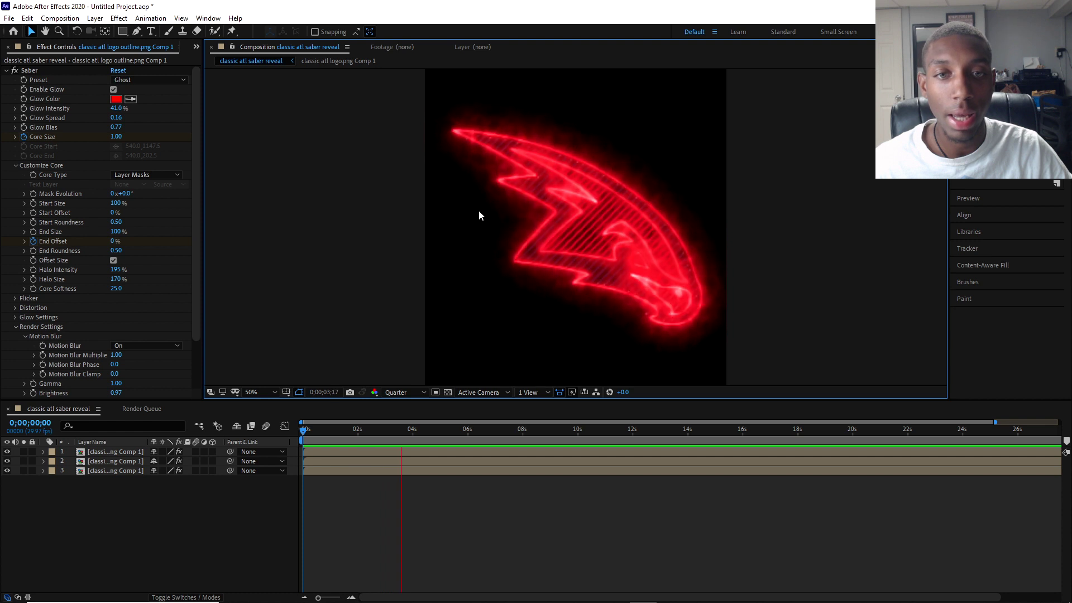
pyautogui.press('space')
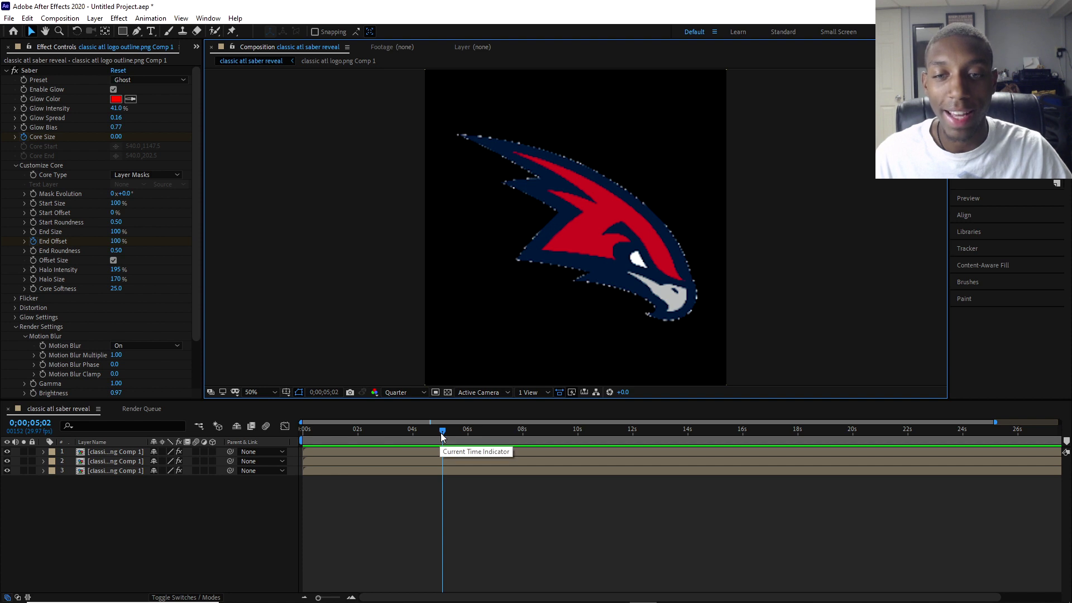
pyautogui.moveTo(440, 433); pyautogui.dragTo(302, 427)
pyautogui.press('space')
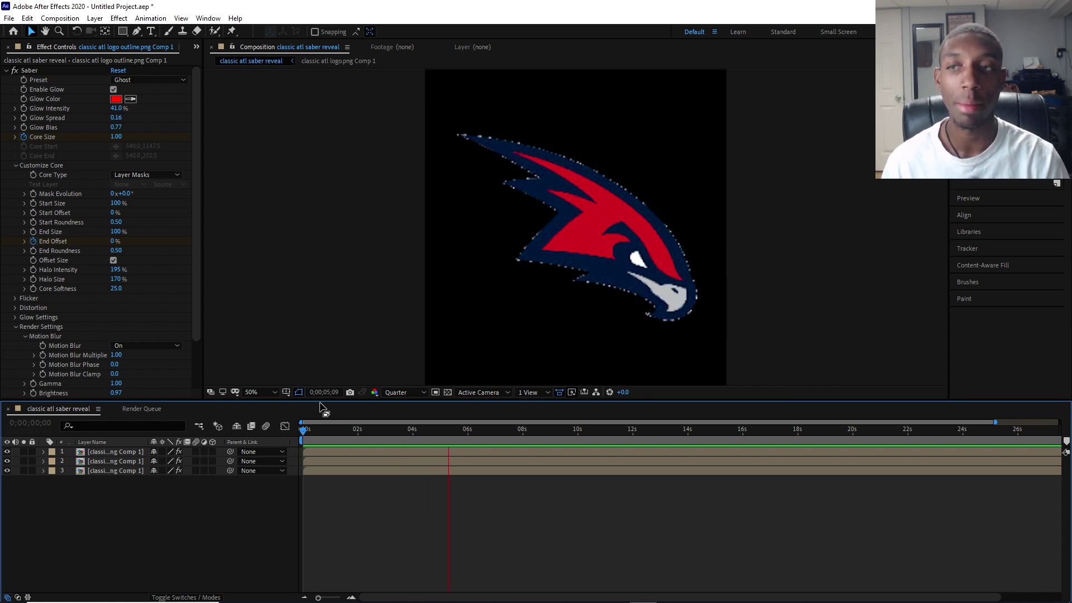
pyautogui.press('space')
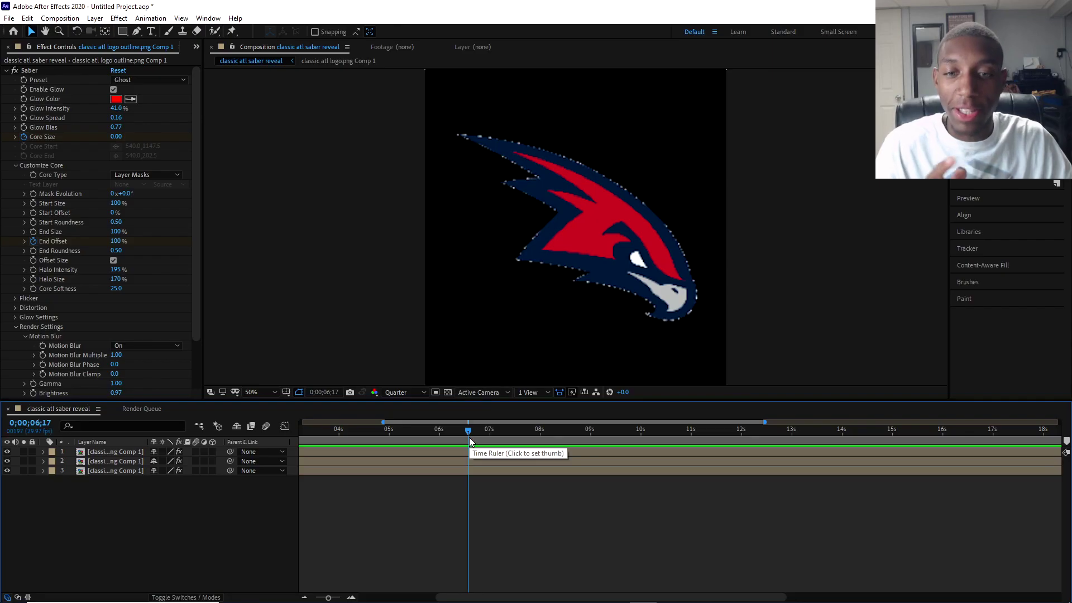
# - Extend the work area end to the composition's last frame, 0;00;29;29, and check it
pyautogui.moveTo(467, 441); pyautogui.dragTo(304, 430)
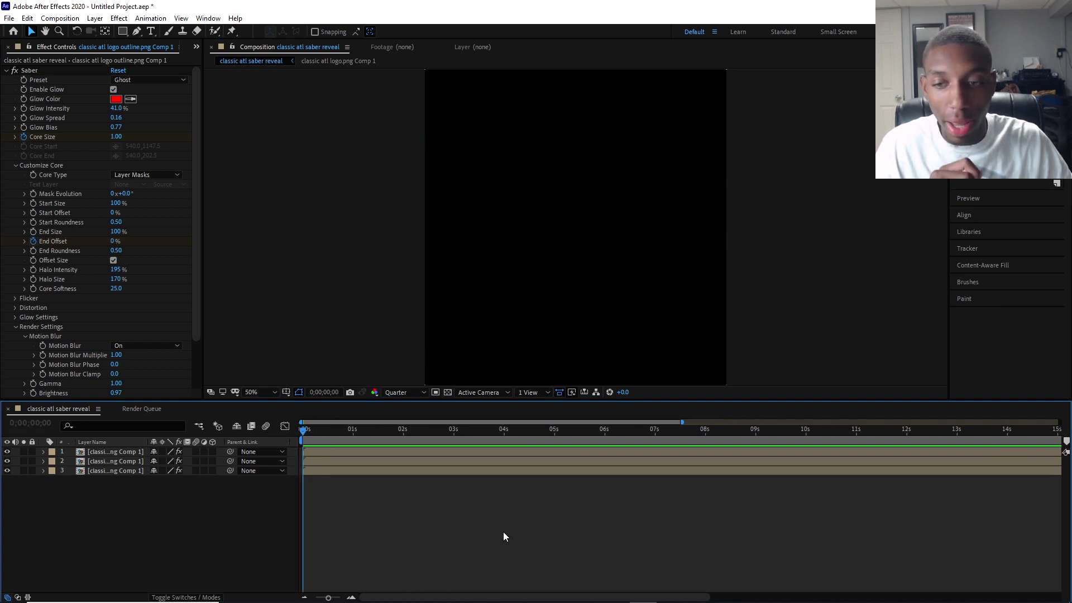
pyautogui.moveTo(683, 423)
pyautogui.mouseDown()
pyautogui.moveTo(943, 426)
pyautogui.moveTo(1066, 453)
pyautogui.moveTo(980, 439)
pyautogui.moveTo(469, 437)
pyautogui.mouseUp()
pyautogui.click(1059, 444)
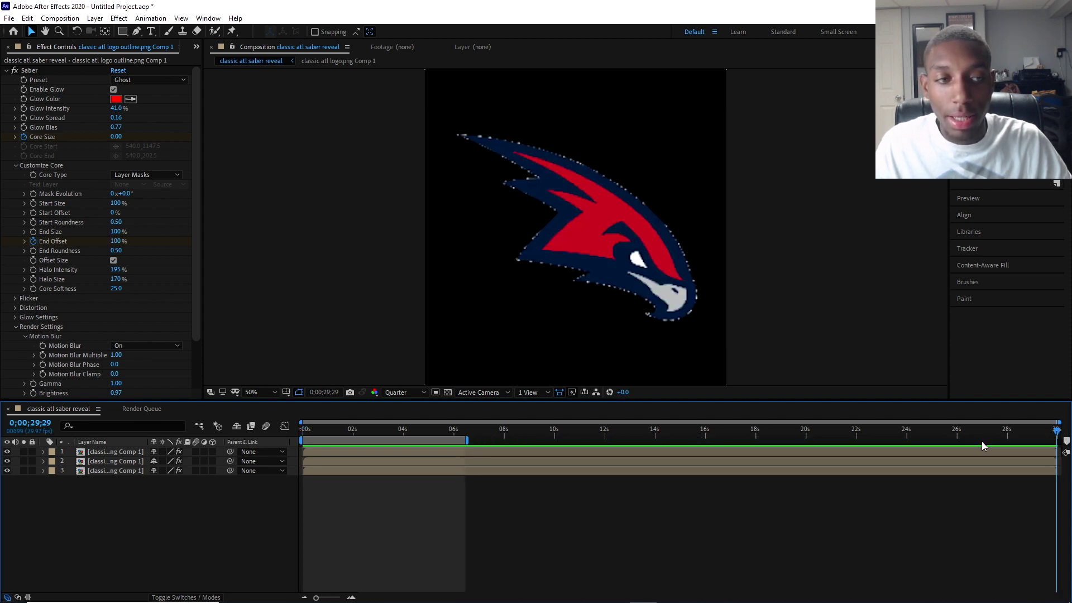
# - Add the classic atl saber reveal composition to the Render Queue
pyautogui.moveTo(1057, 431); pyautogui.dragTo(167, 429)
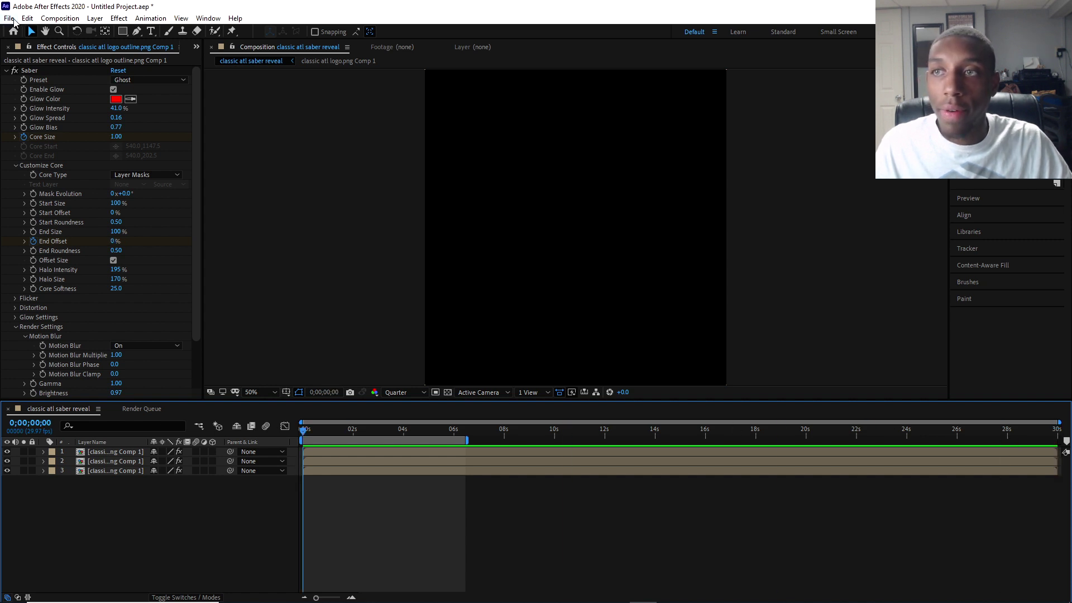
pyautogui.click(13, 20)
pyautogui.moveTo(61, 199)
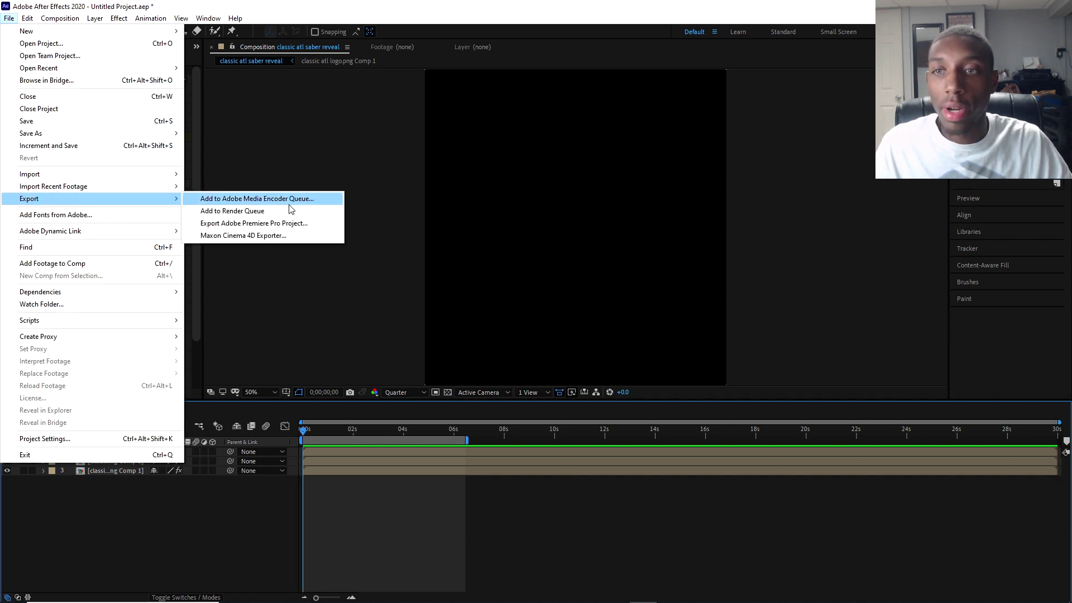
pyautogui.click(252, 212)
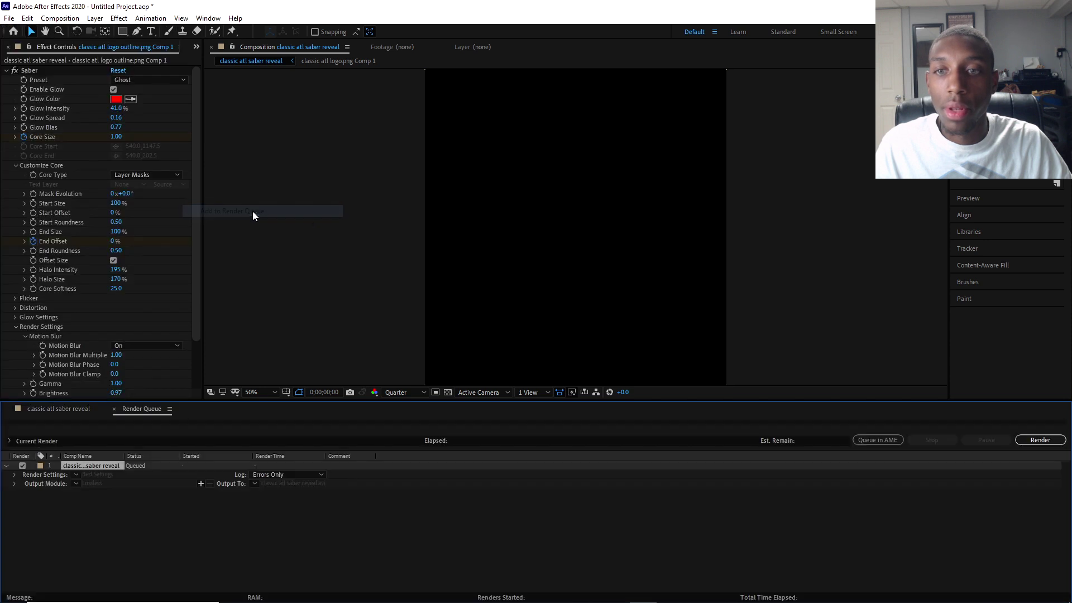
# - Set the output module to AVI with RGB + Alpha channels
pyautogui.click(90, 483)
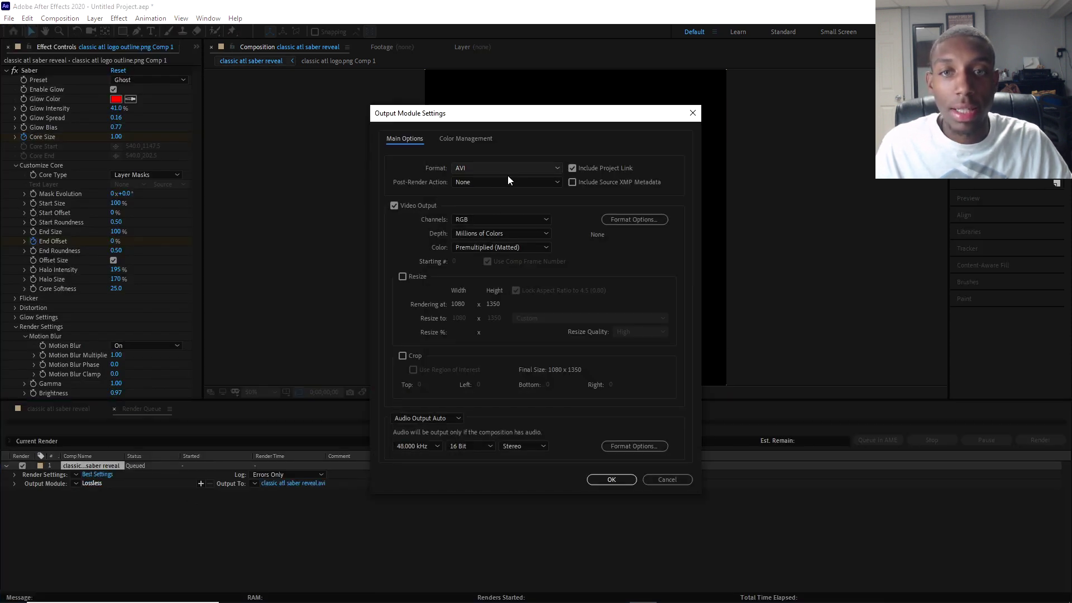
pyautogui.click(469, 221)
pyautogui.click(494, 258)
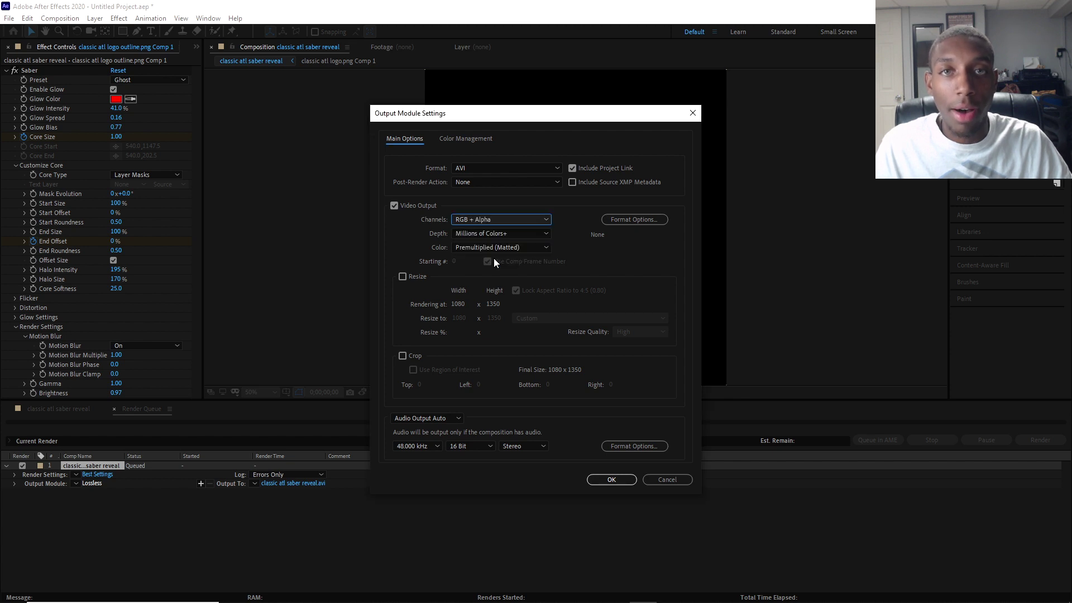
pyautogui.click(476, 167)
pyautogui.click(471, 192)
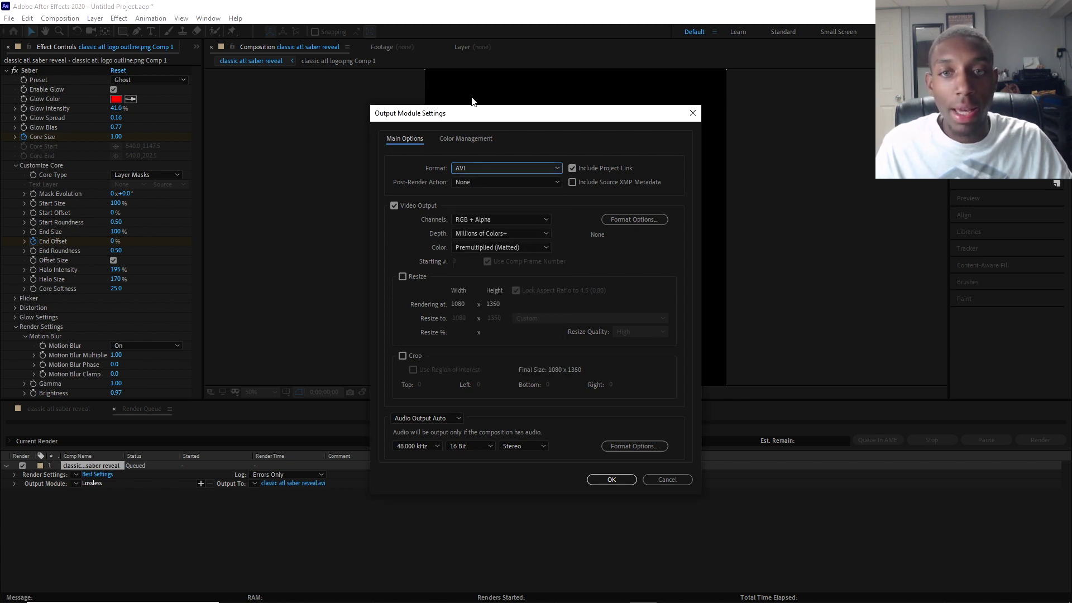
pyautogui.click(612, 479)
pyautogui.click(90, 485)
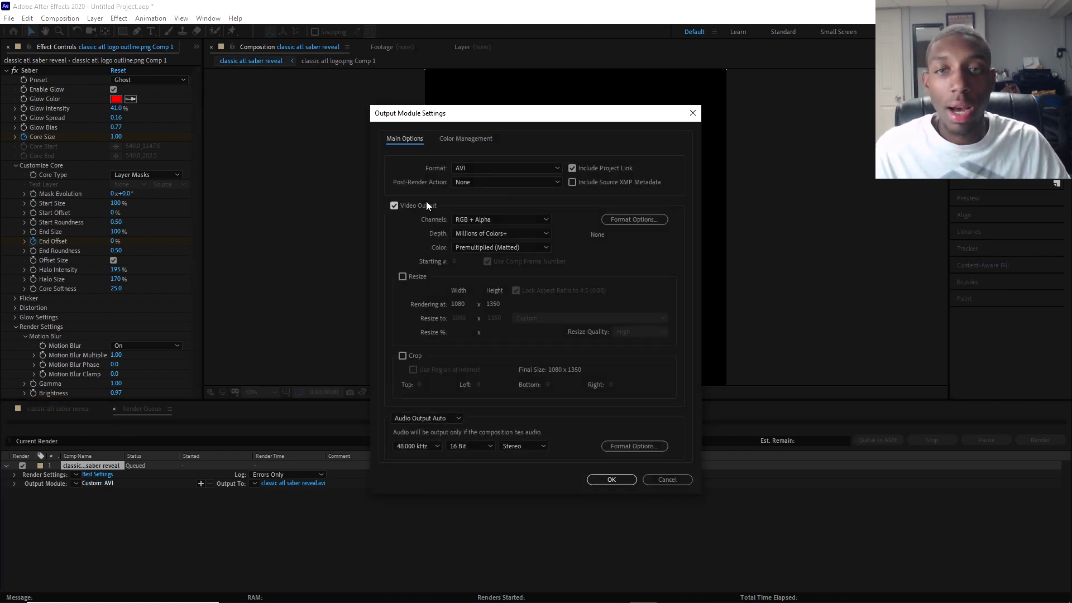
pyautogui.click(612, 479)
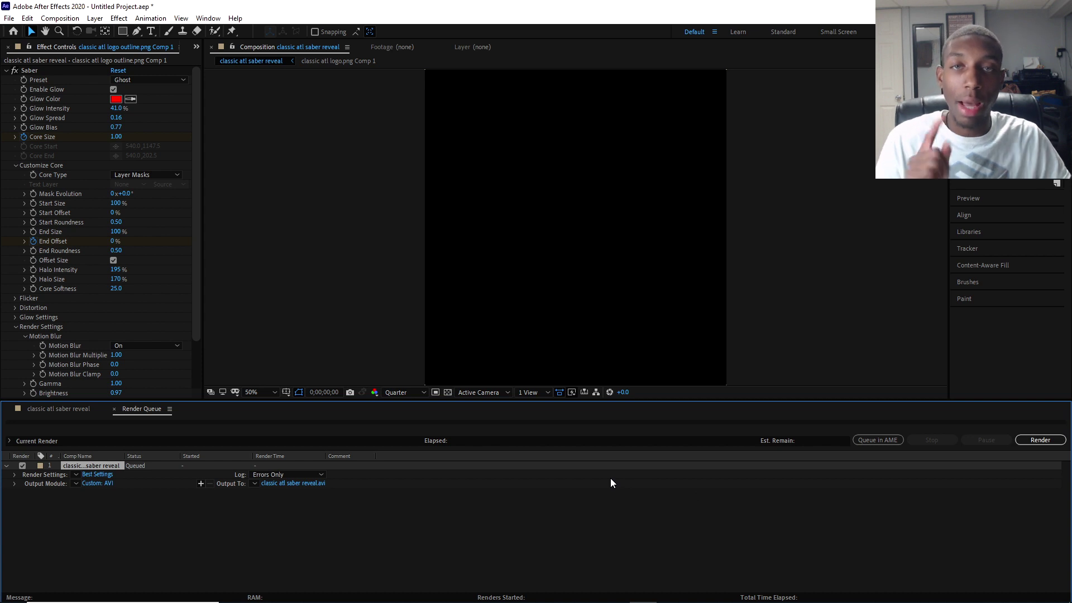